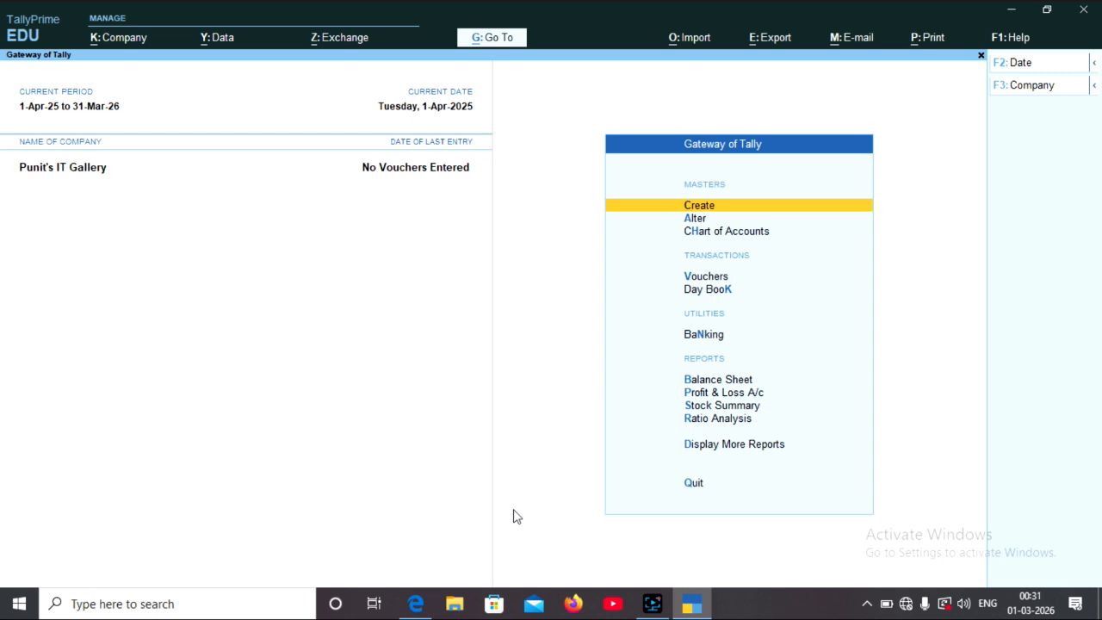
# - Open Trial Balance.pdf from the desktop to examine its ledgers, groups, debit and credit amounts, then switch back to TallyPrime
pyautogui.click(1010, 10)
pyautogui.doubleClick(88, 360)
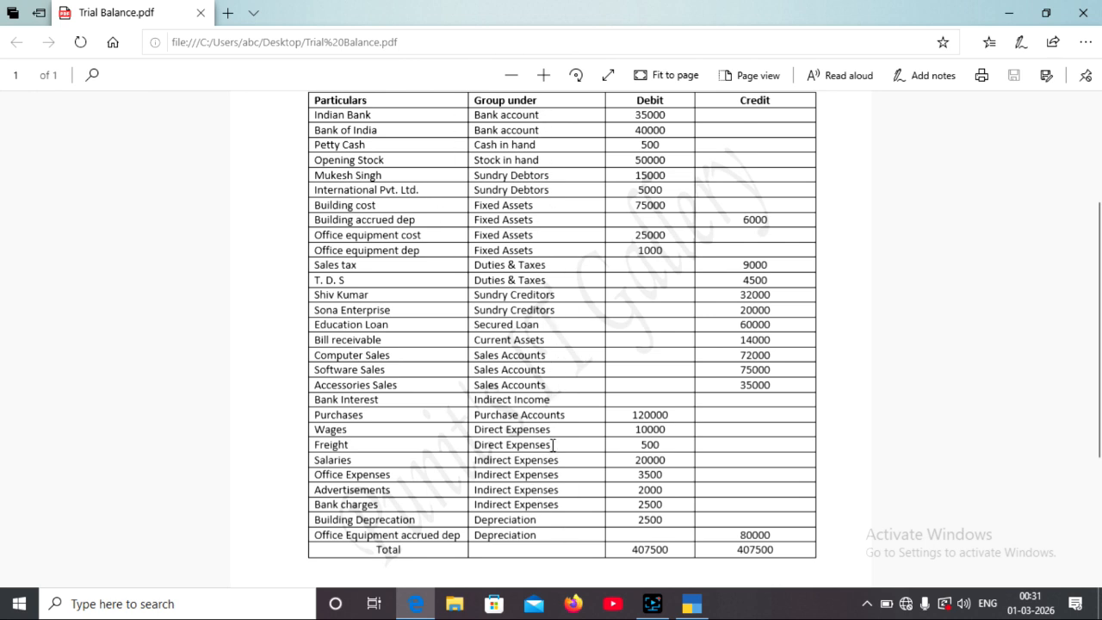
pyautogui.click(686, 608)
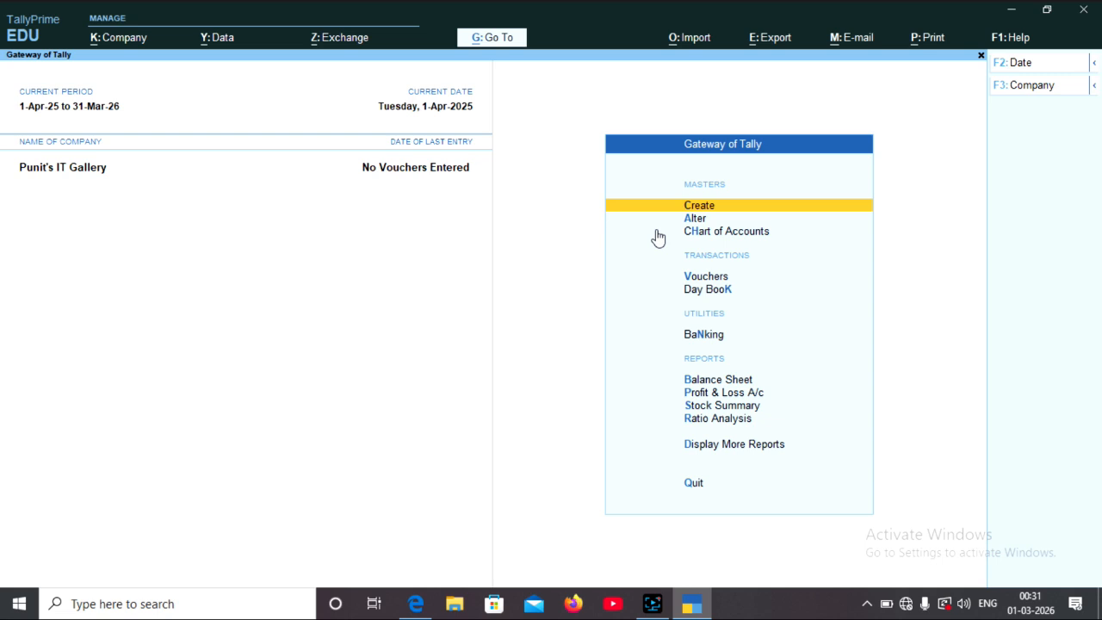
# - Open the list of existing account groups through the alteration of group masters
pyautogui.press('Down')
pyautogui.press('Return')
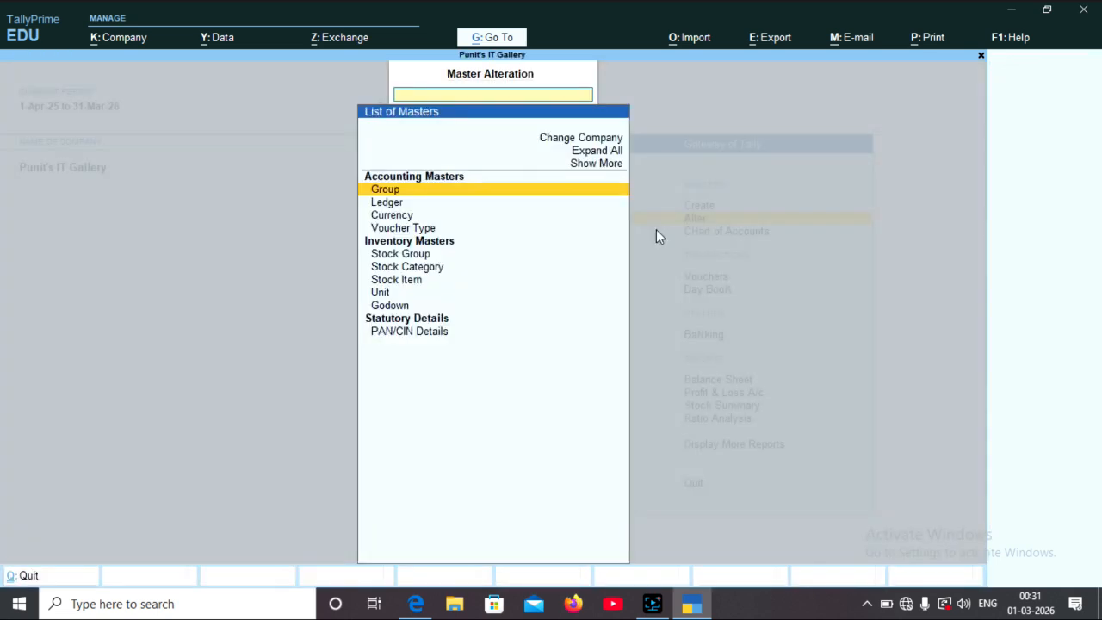
pyautogui.press('Up')
pyautogui.press('Return')
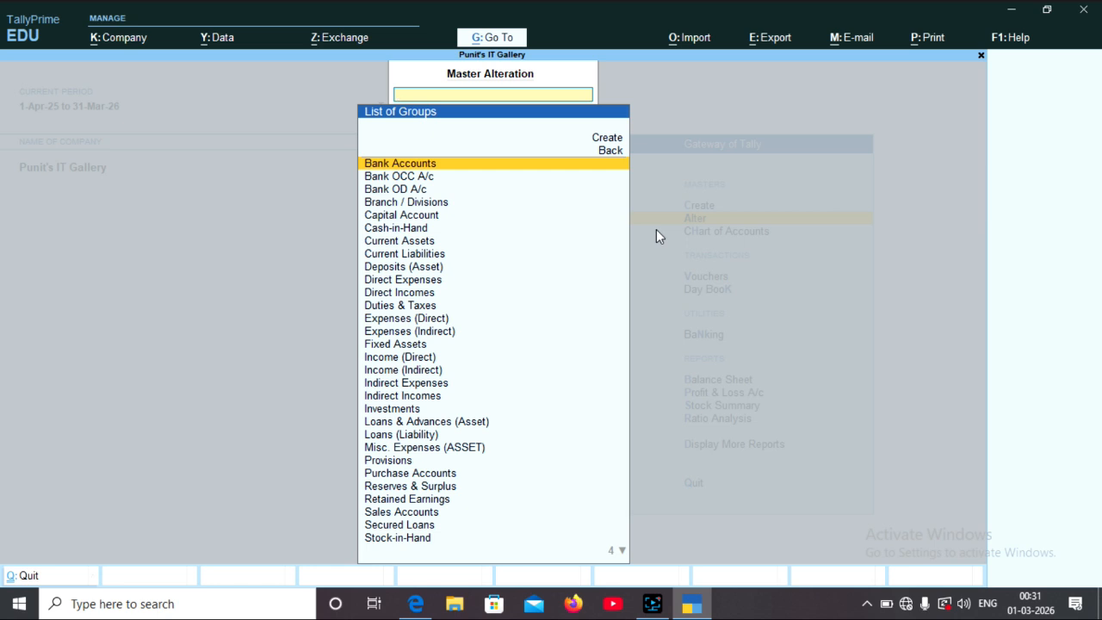
# - Review the predefined account groups one by one, from Bank Accounts down to Unsecured Loans
pyautogui.press('Down')
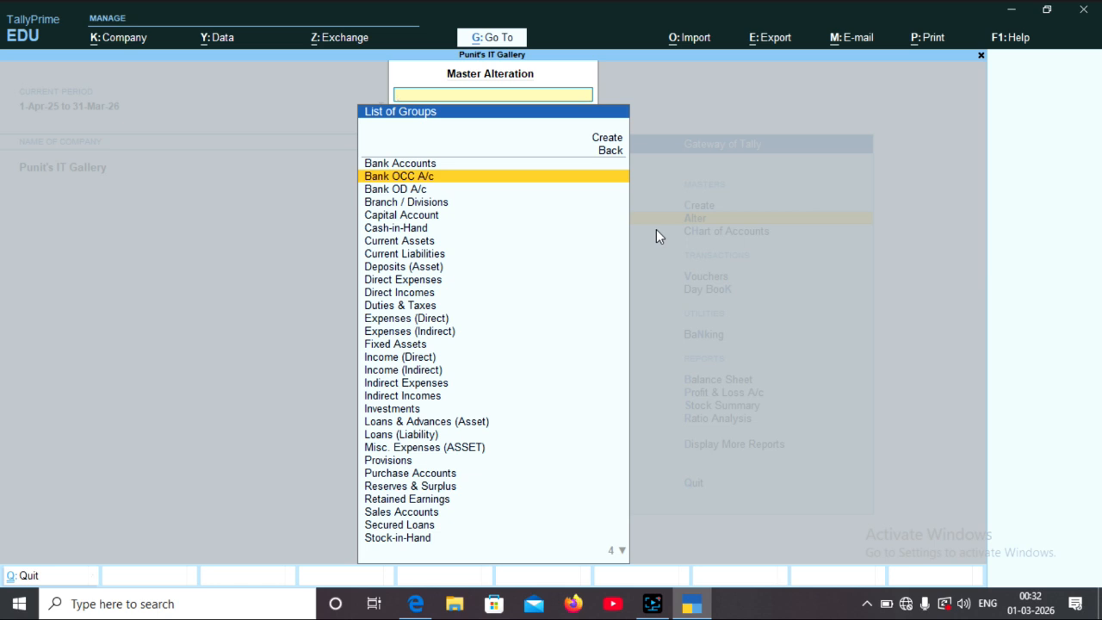
pyautogui.press('Down')
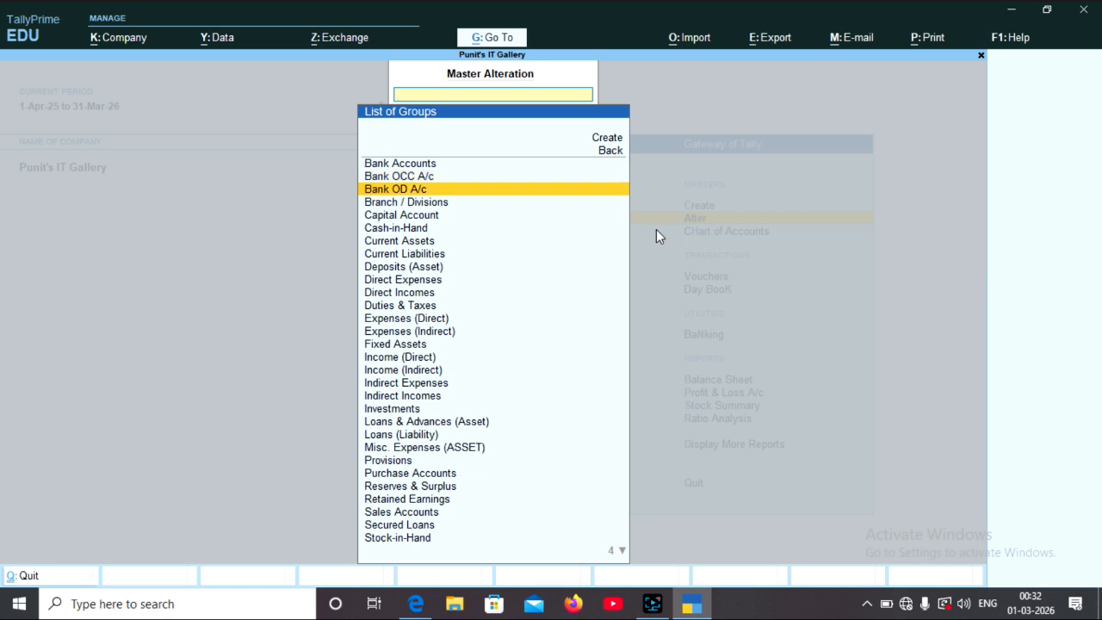
pyautogui.press('Down')
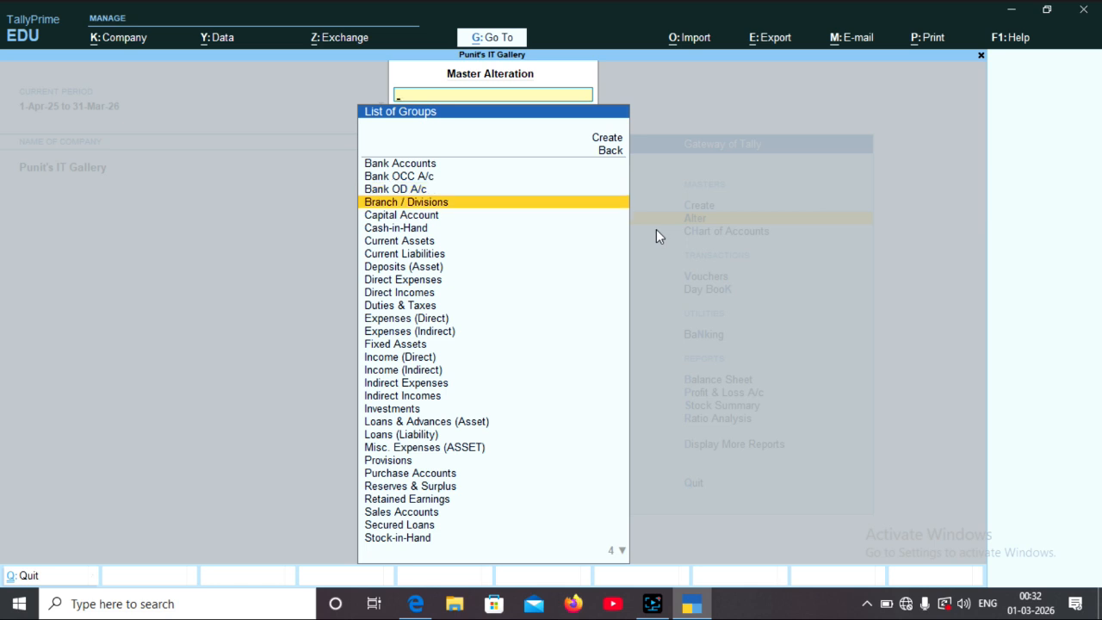
pyautogui.press('Down')
pyautogui.press('Down')
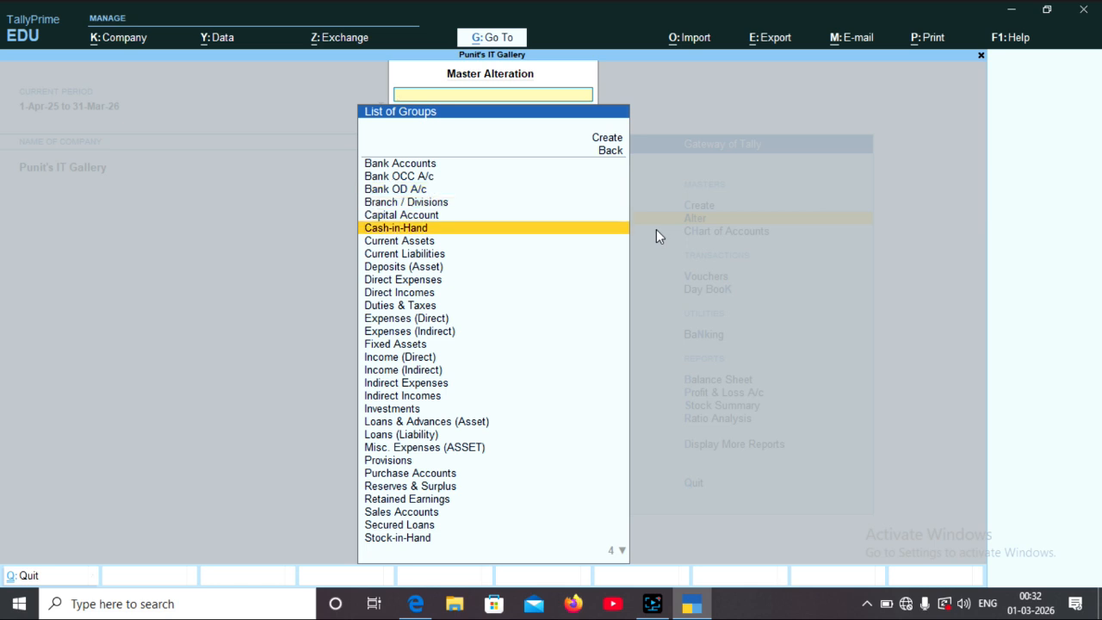
pyautogui.press('Down')
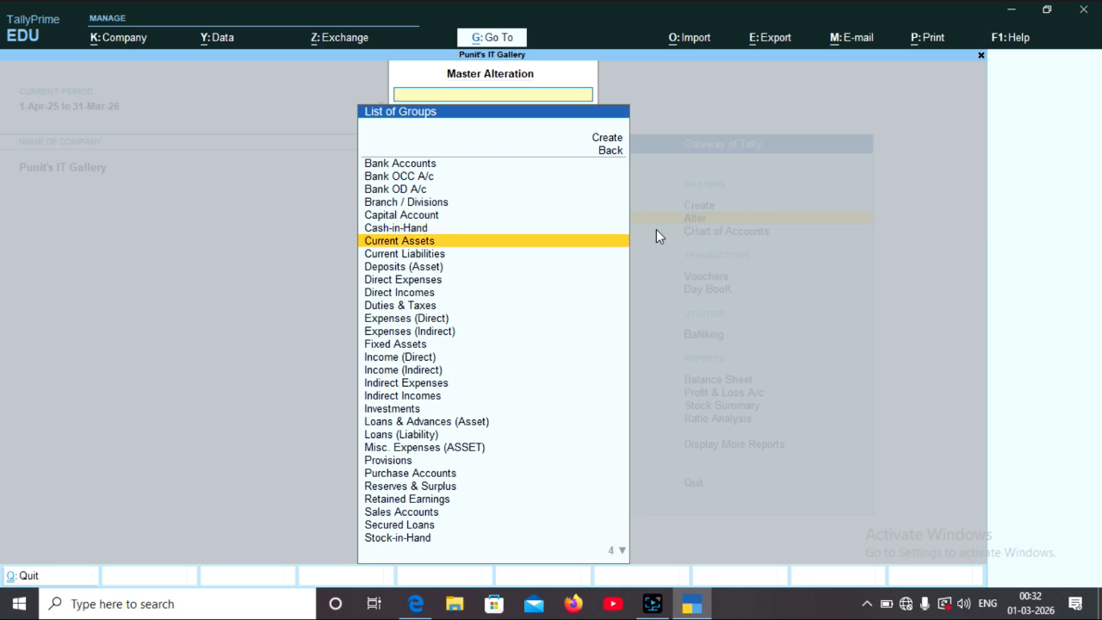
pyautogui.press('Down')
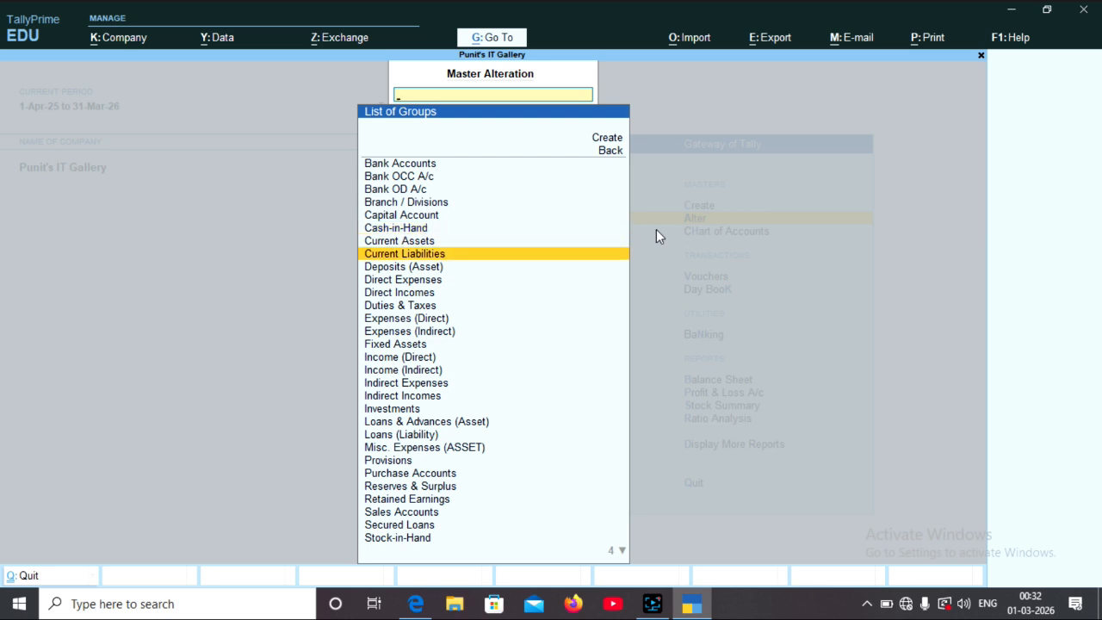
pyautogui.press('Down')
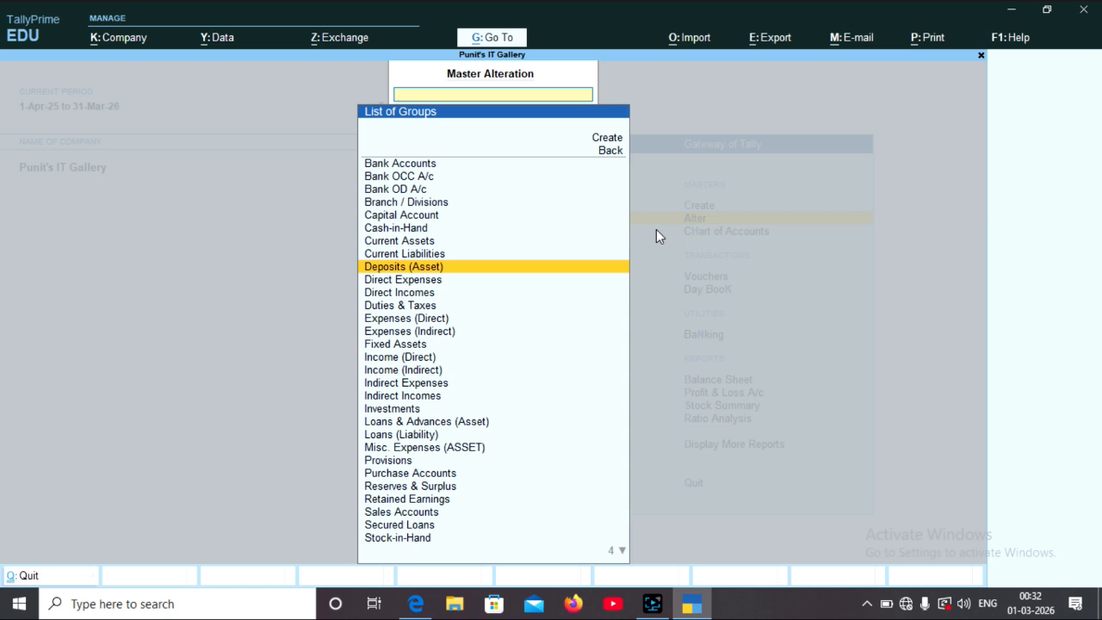
pyautogui.press('Down')
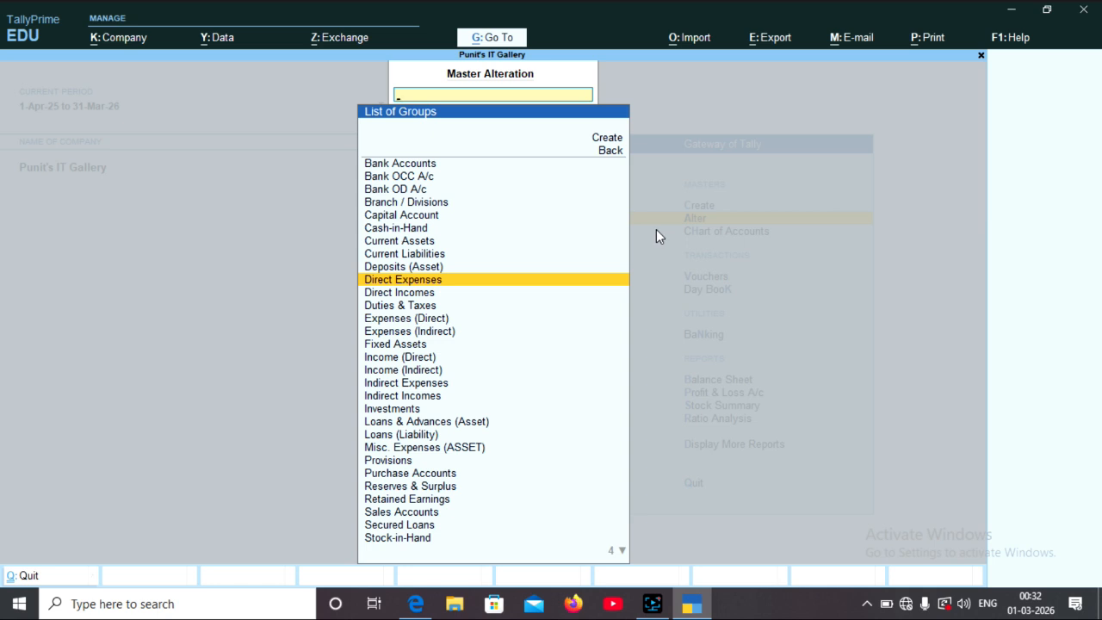
pyautogui.press('Down')
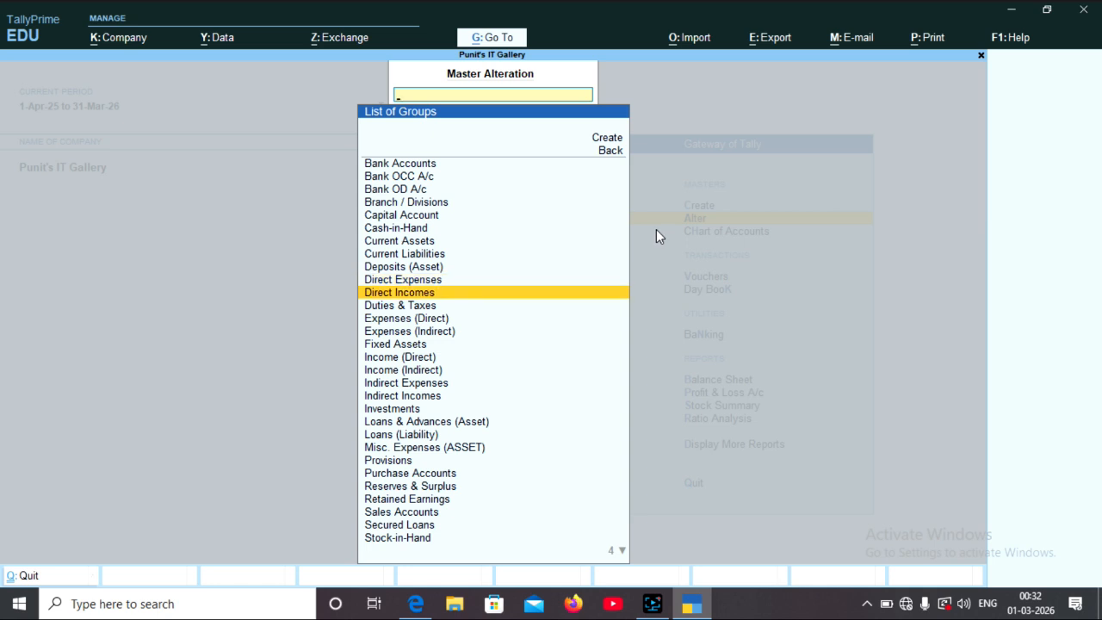
pyautogui.press('Up')
pyautogui.press('Down')
pyautogui.press('Down')
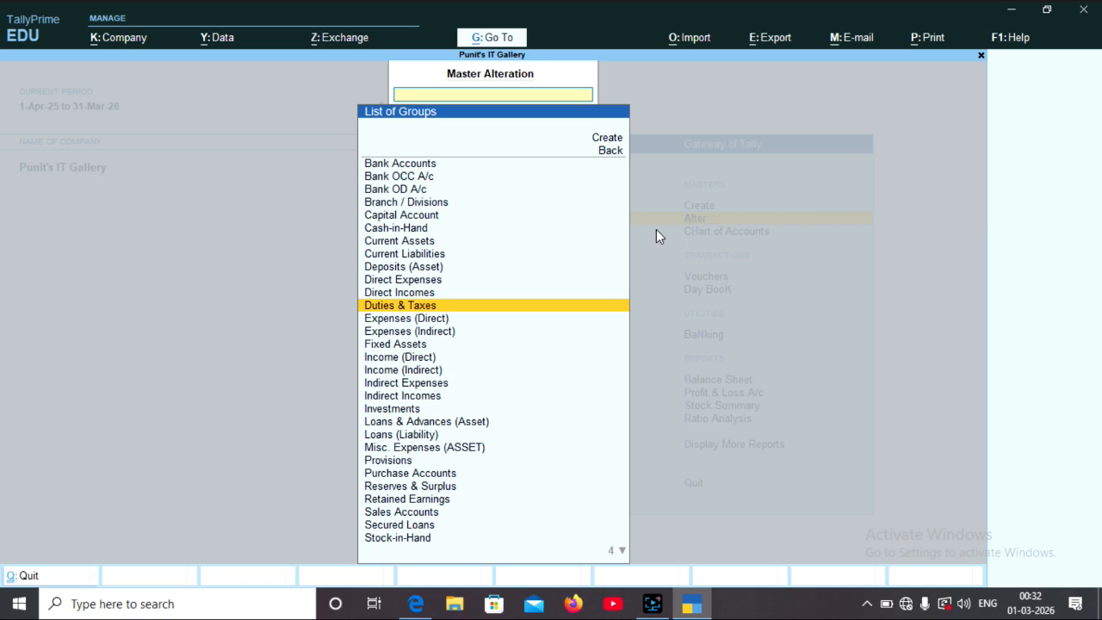
pyautogui.press('Down')
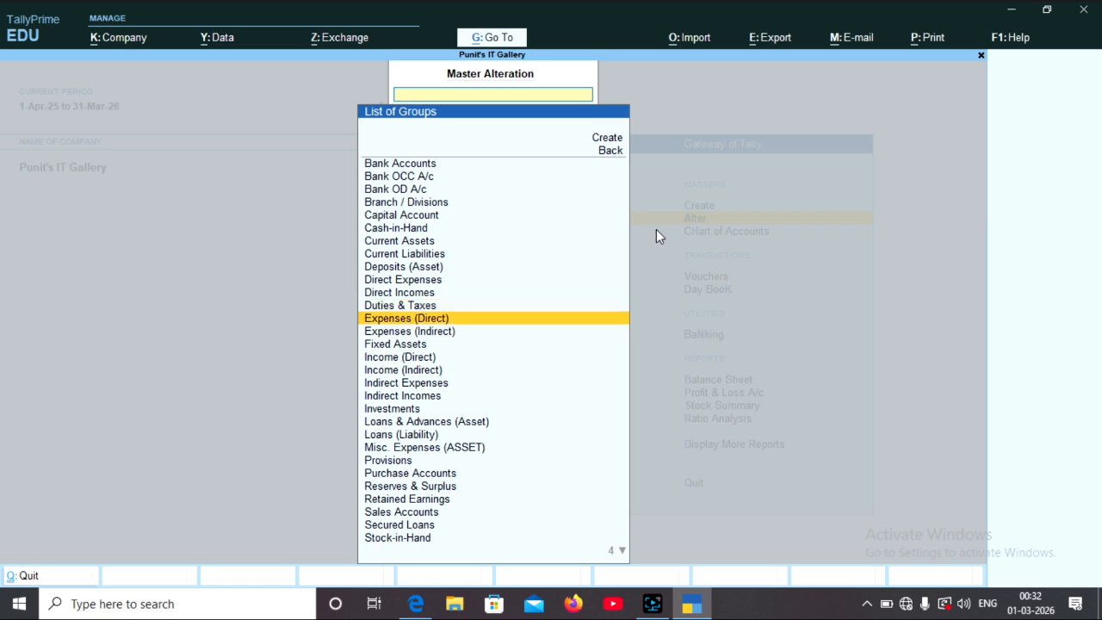
pyautogui.press('Down')
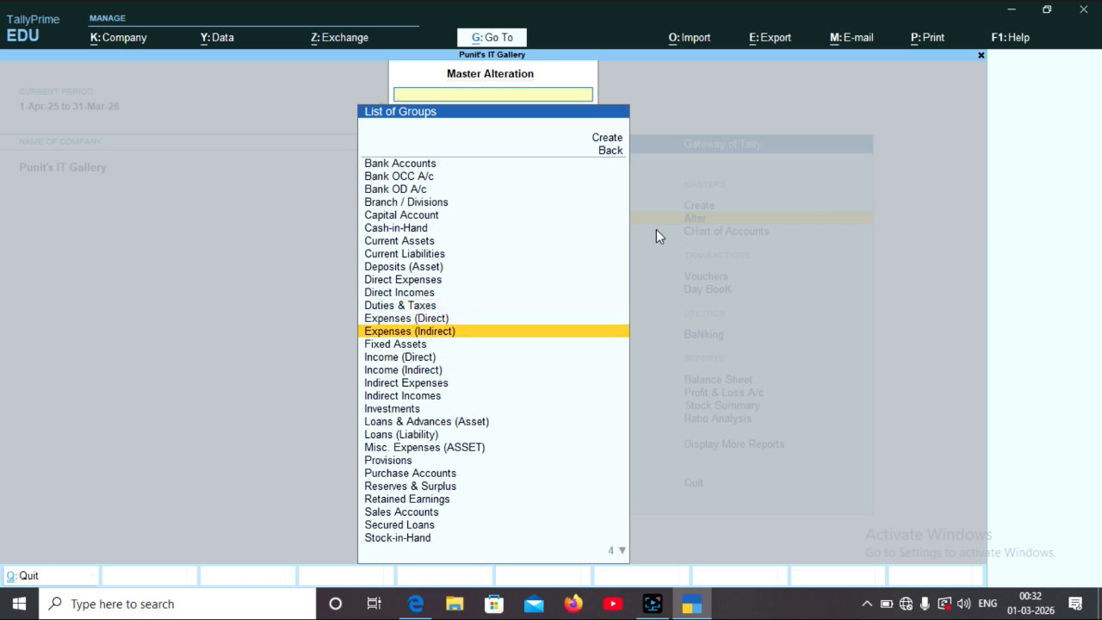
pyautogui.press('Down')
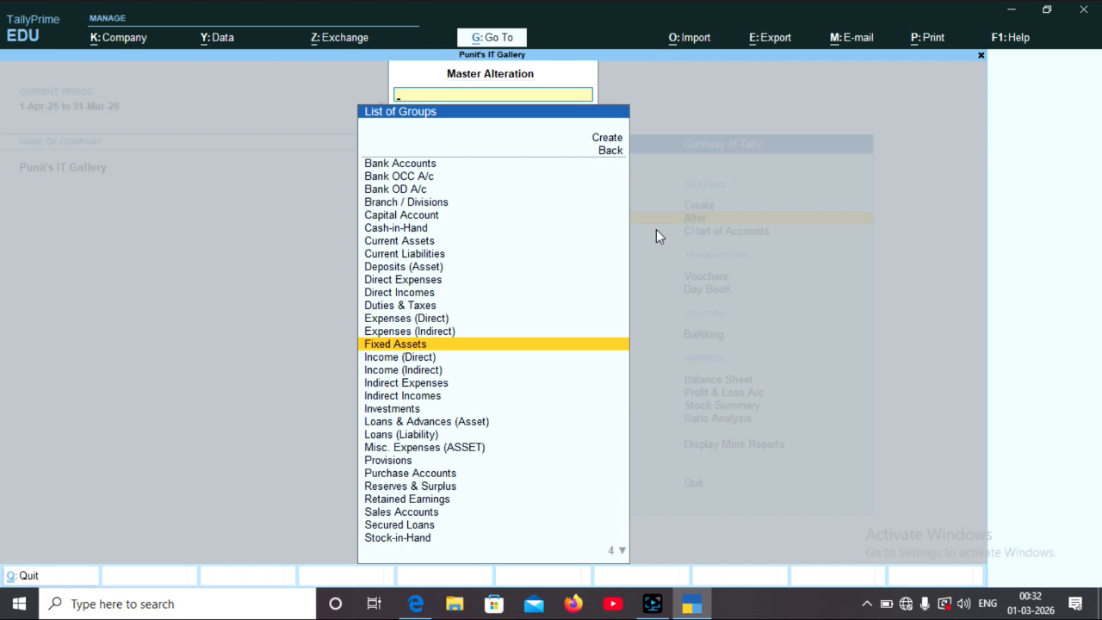
pyautogui.press('Down')
pyautogui.press('Up')
pyautogui.press('Down')
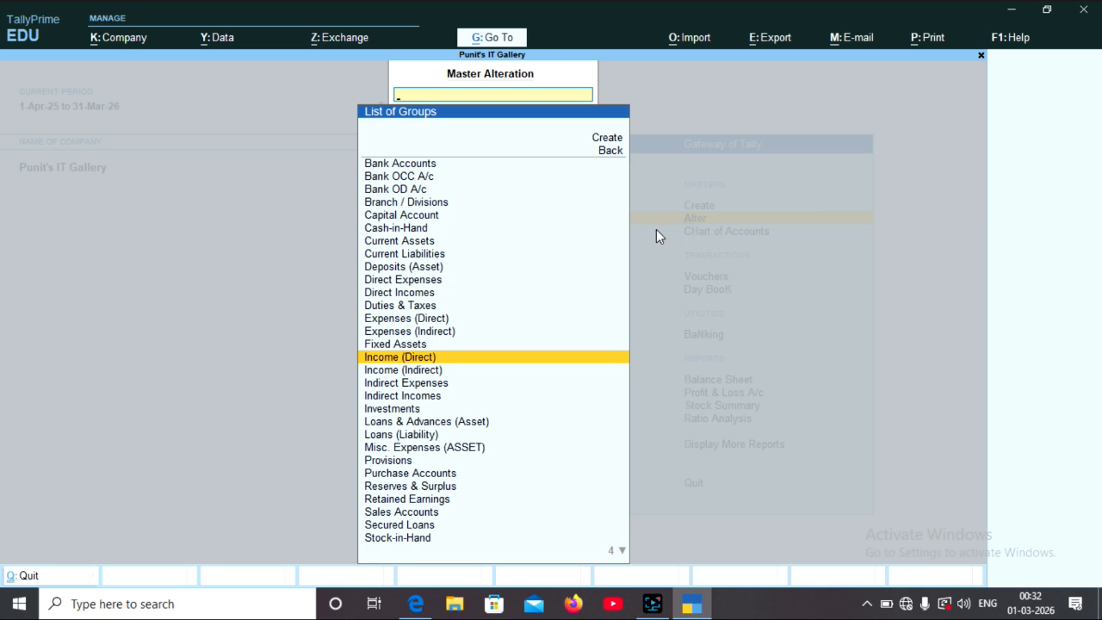
pyautogui.press('Down')
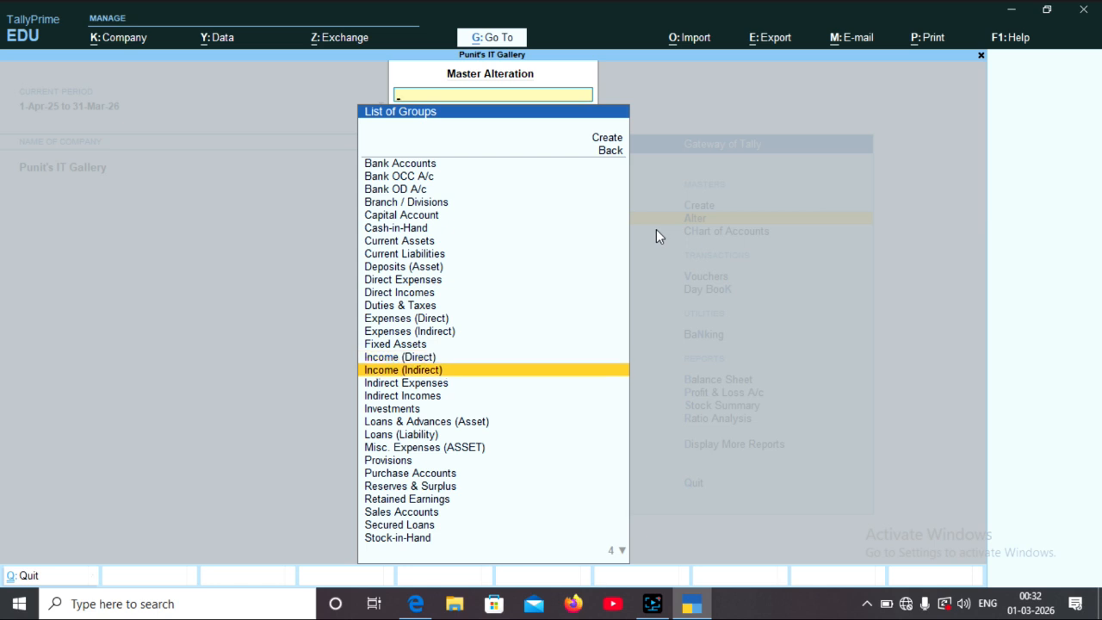
pyautogui.press('Down')
pyautogui.press('Down')
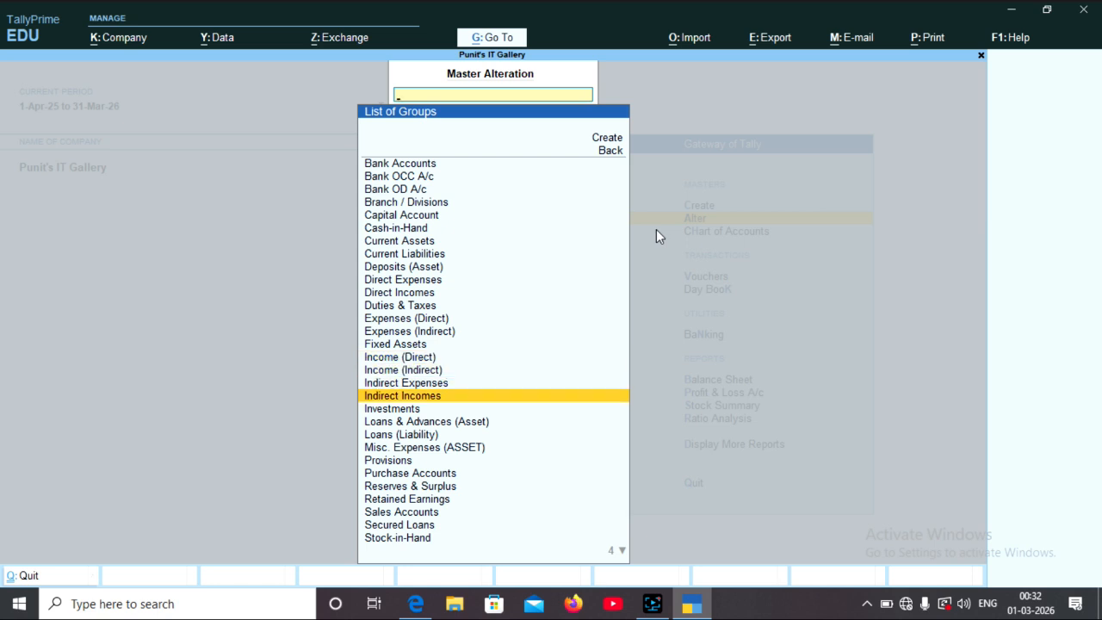
pyautogui.press('Down')
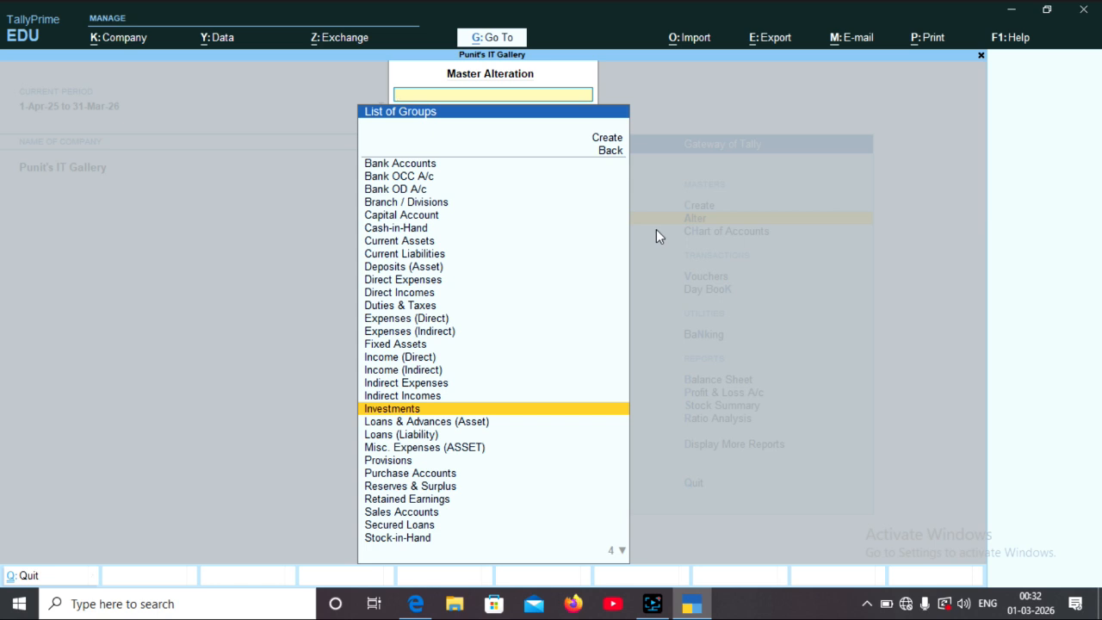
pyautogui.press('Down')
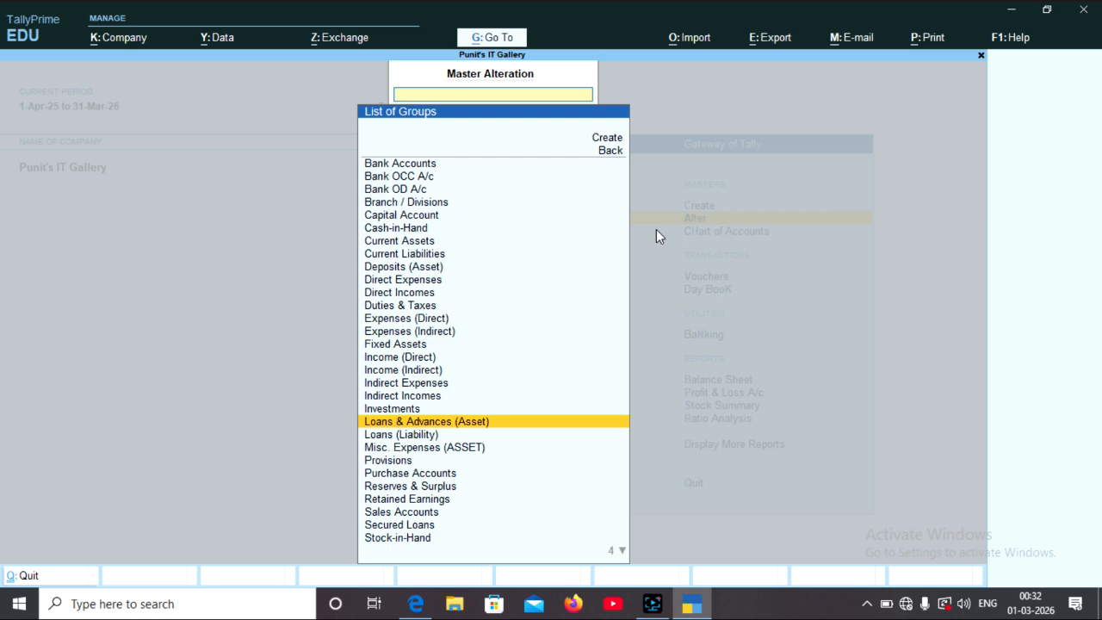
pyautogui.press('Down')
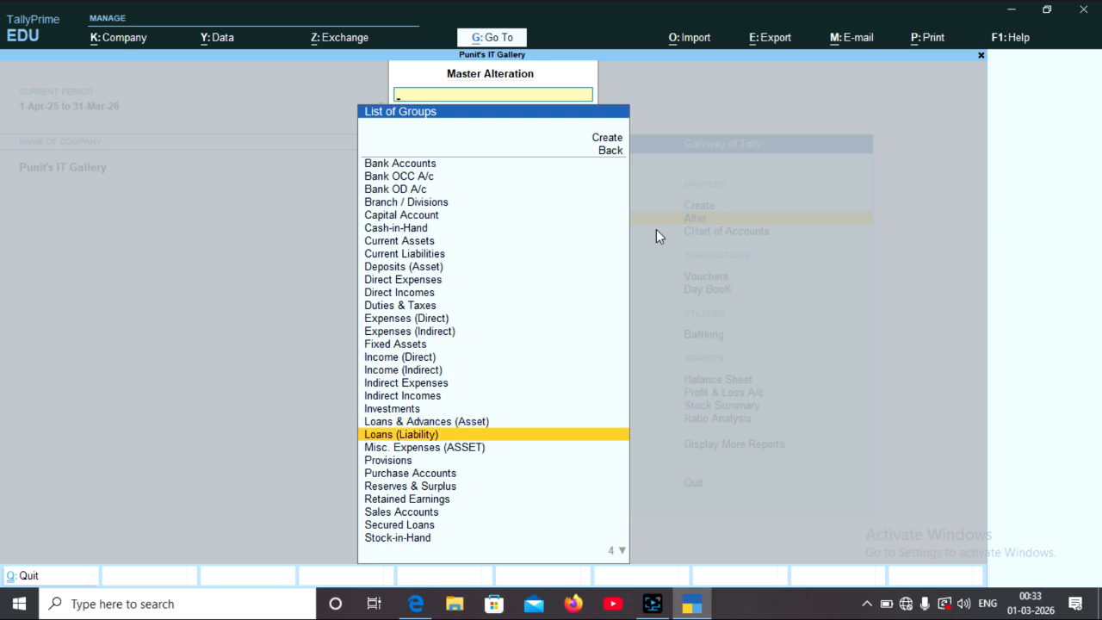
pyautogui.press('Down')
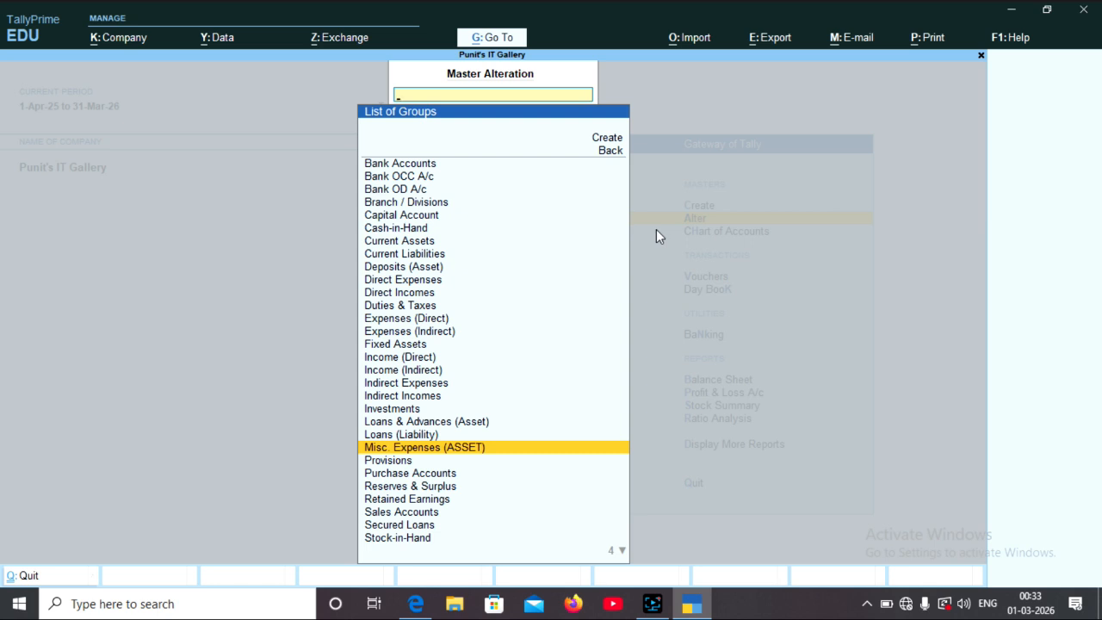
pyautogui.press('Down')
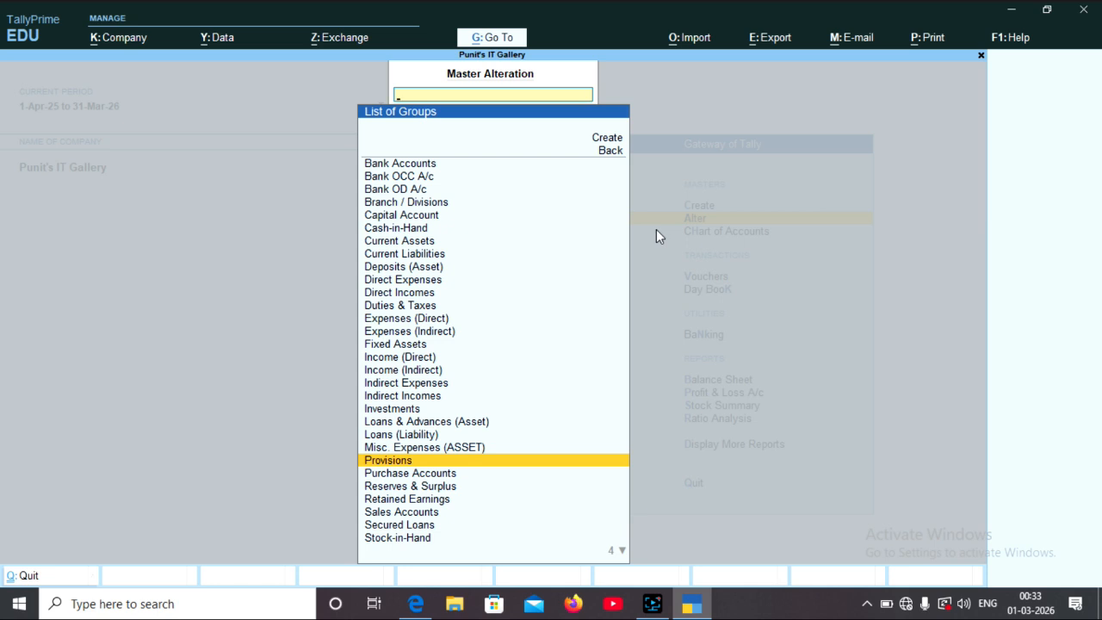
pyautogui.press('Down')
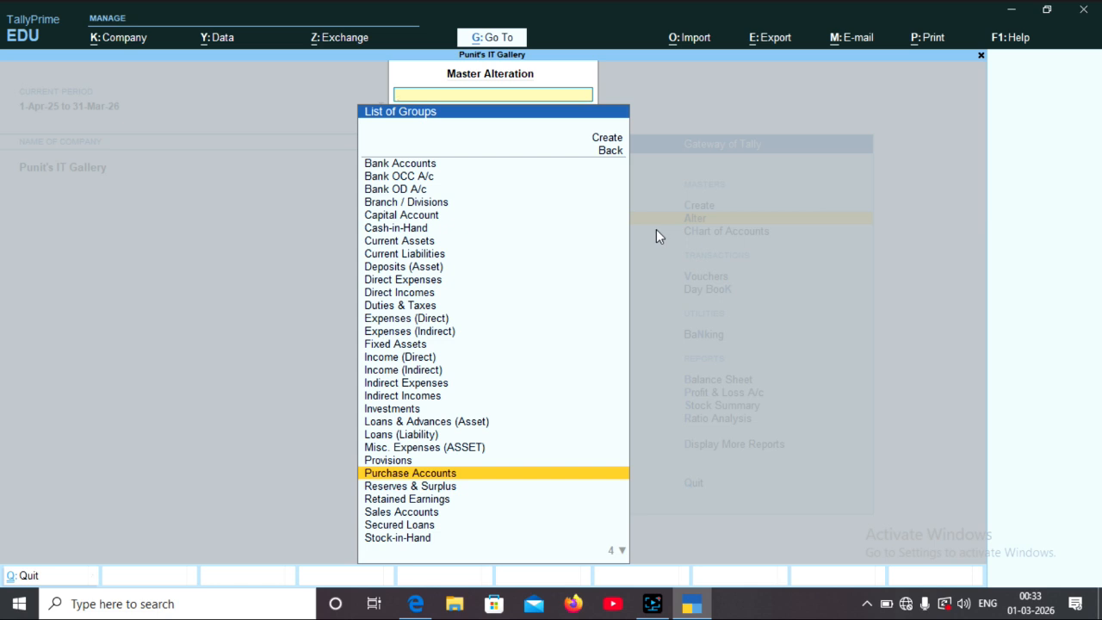
pyautogui.press('Down')
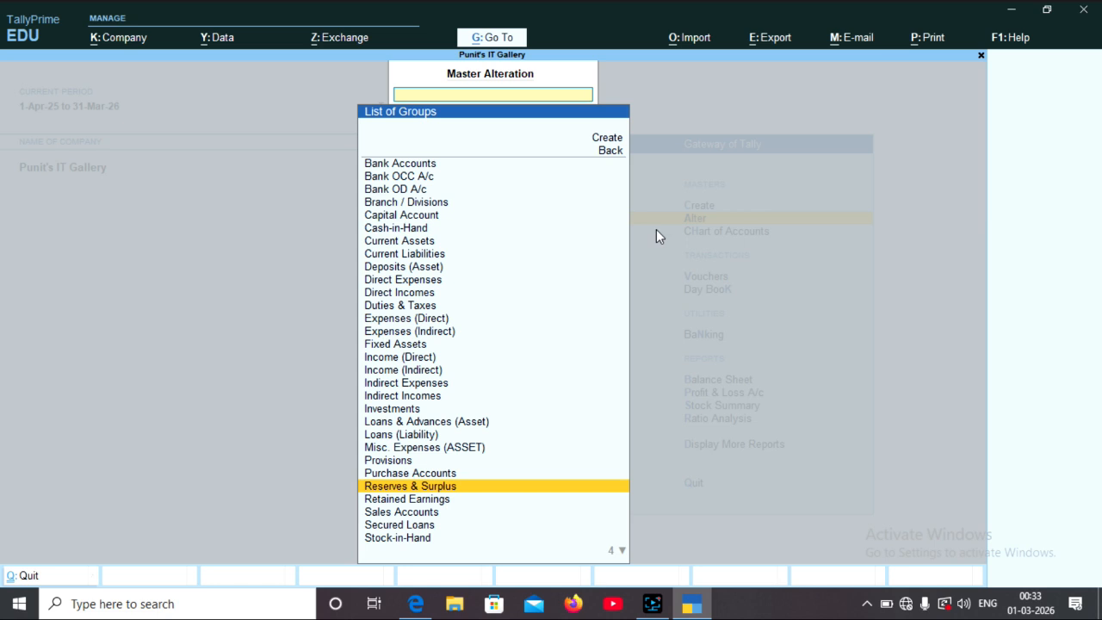
pyautogui.press('Down')
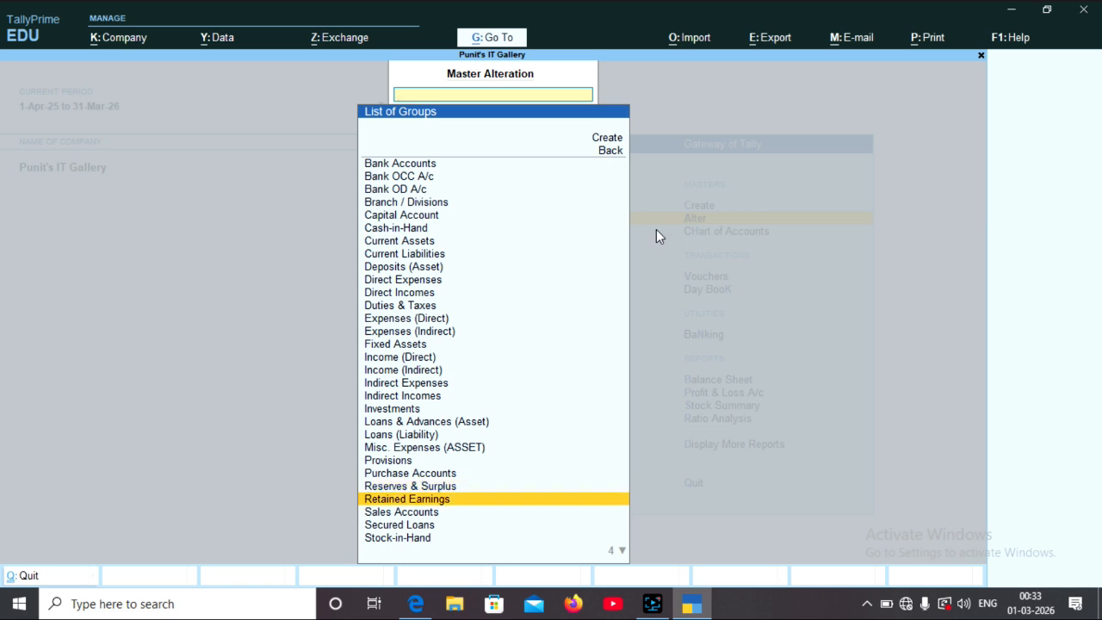
pyautogui.press('Down')
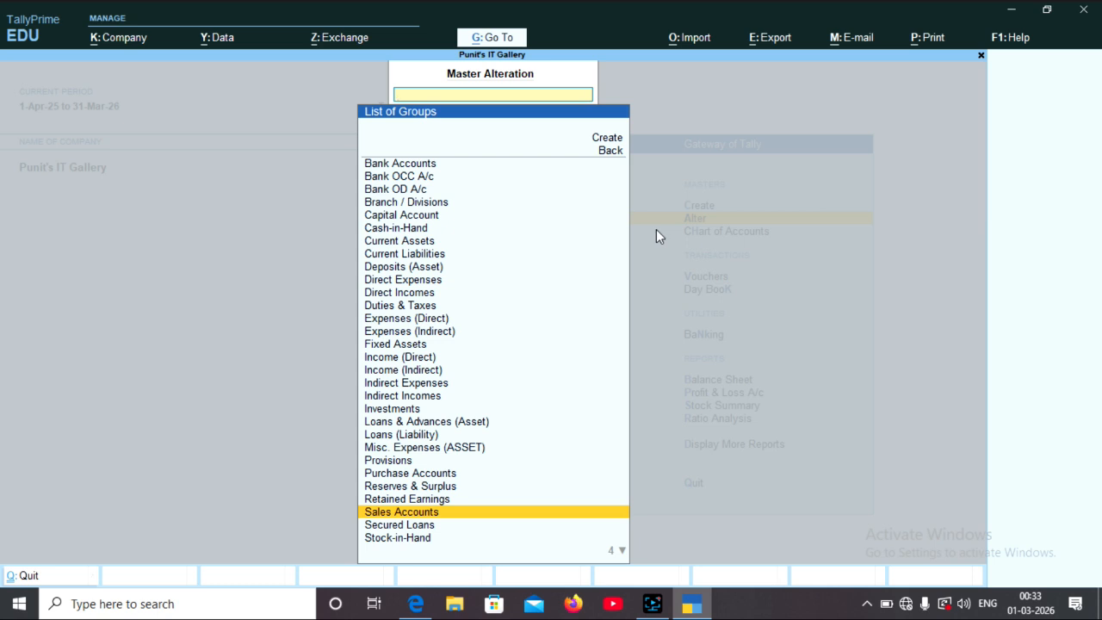
pyautogui.press('Down')
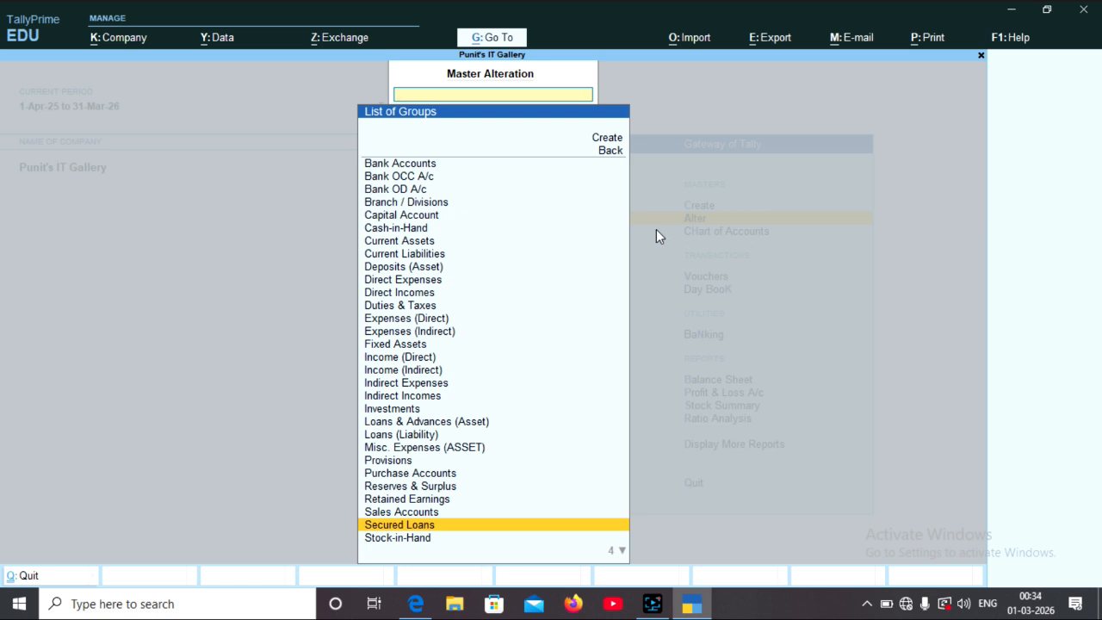
pyautogui.press('Down')
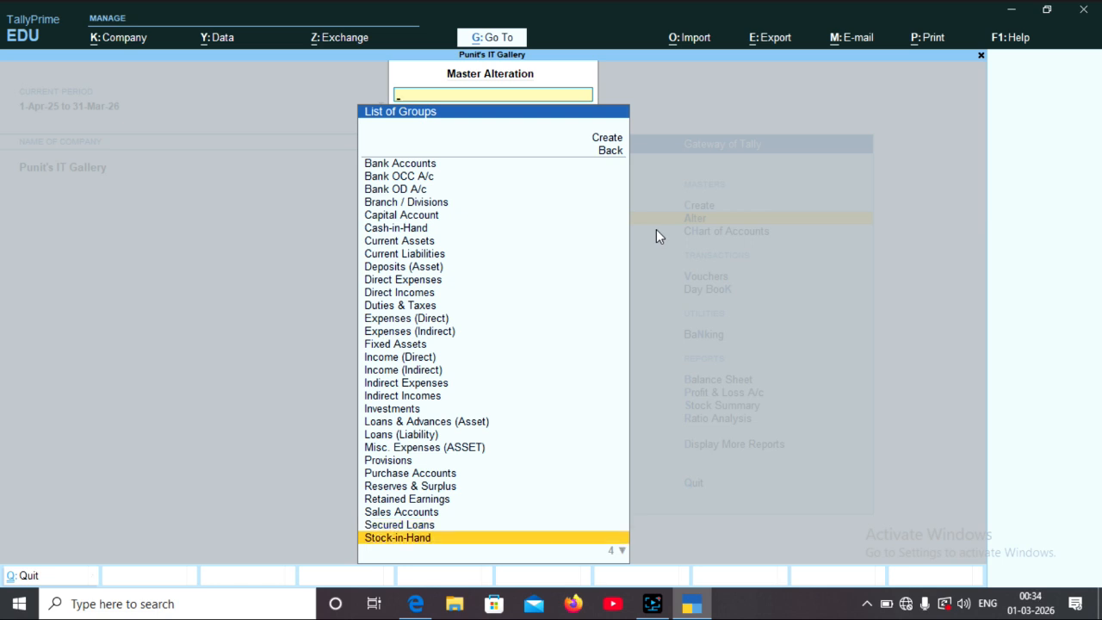
pyautogui.press('Down')
pyautogui.press('Down')
pyautogui.press('Down')
pyautogui.press('Down')
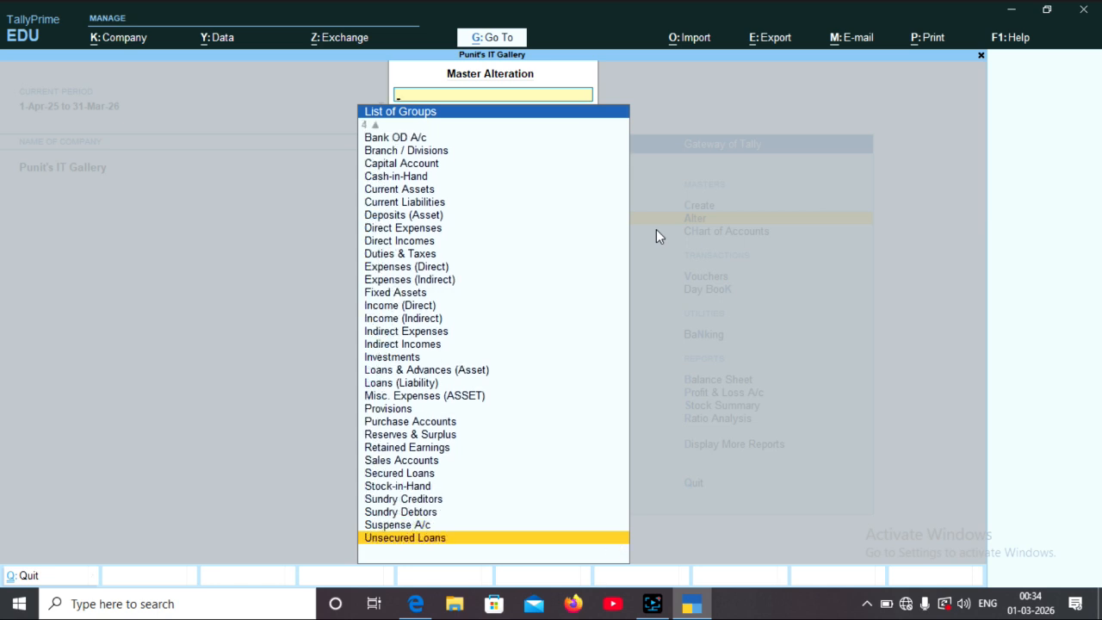
# - Return to the Stock-in-Hand group and examine the Sundry Creditors and Sundry Debtors groups after it
pyautogui.press('Up')
pyautogui.press('Up')
pyautogui.press('Up')
pyautogui.press('Up')
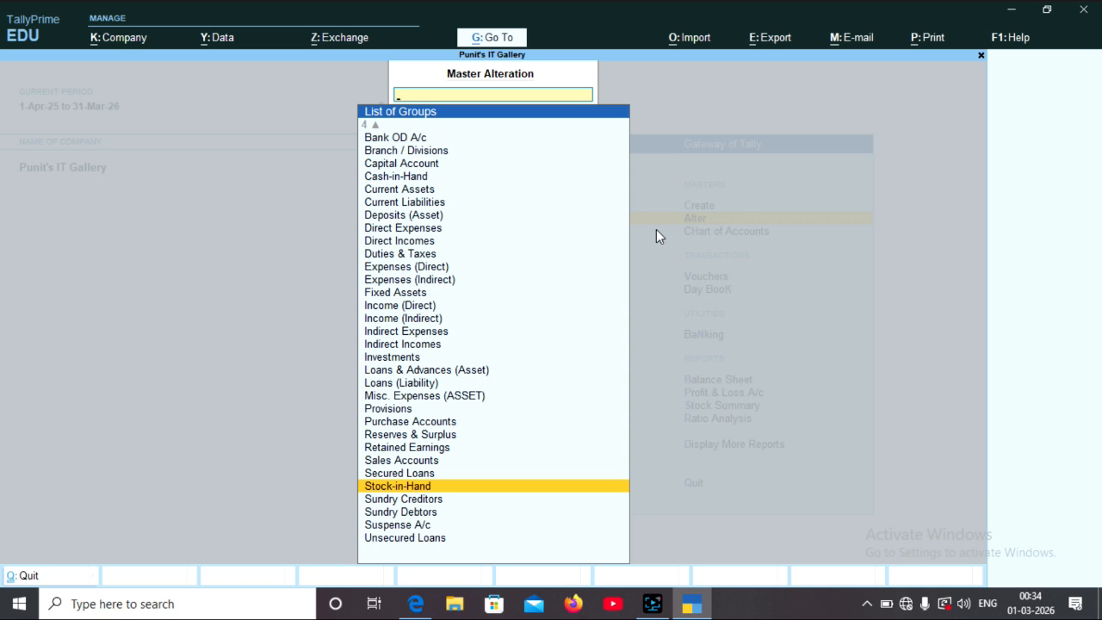
pyautogui.press('Down')
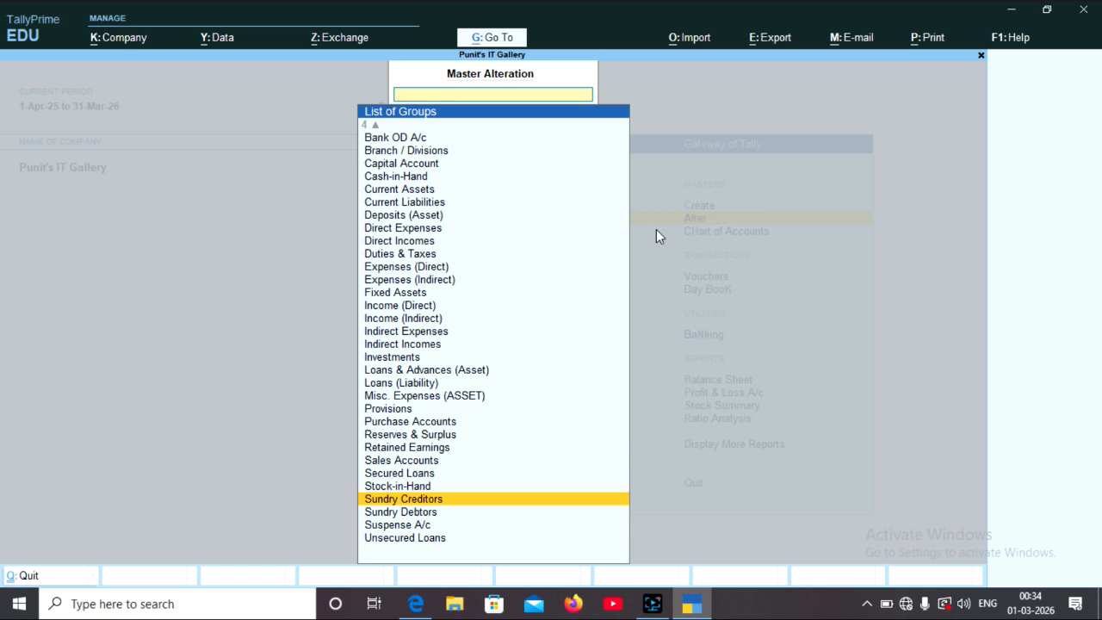
pyautogui.press('Down')
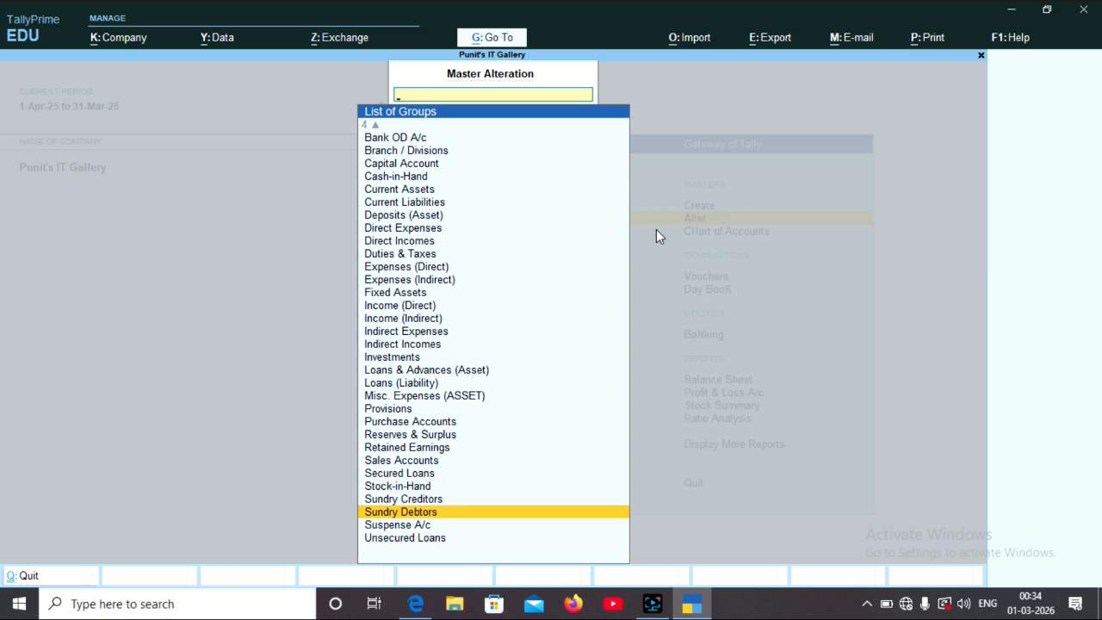
# - Examine the Suspense A/c and Unsecured Loans groups, and leave the list of groups
pyautogui.press('Down')
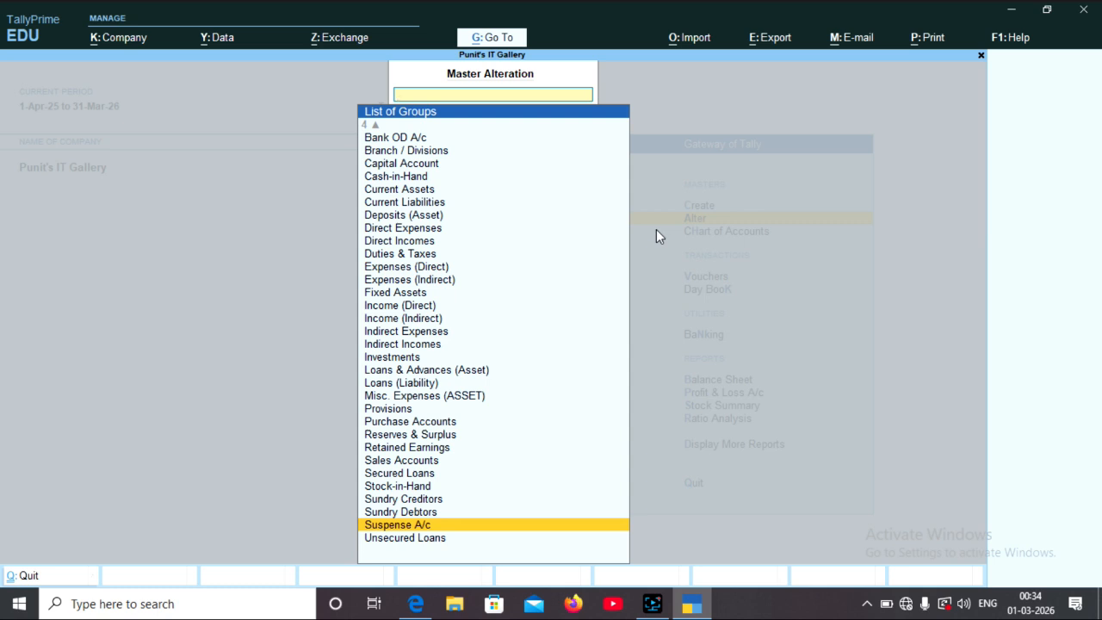
pyautogui.press('Down')
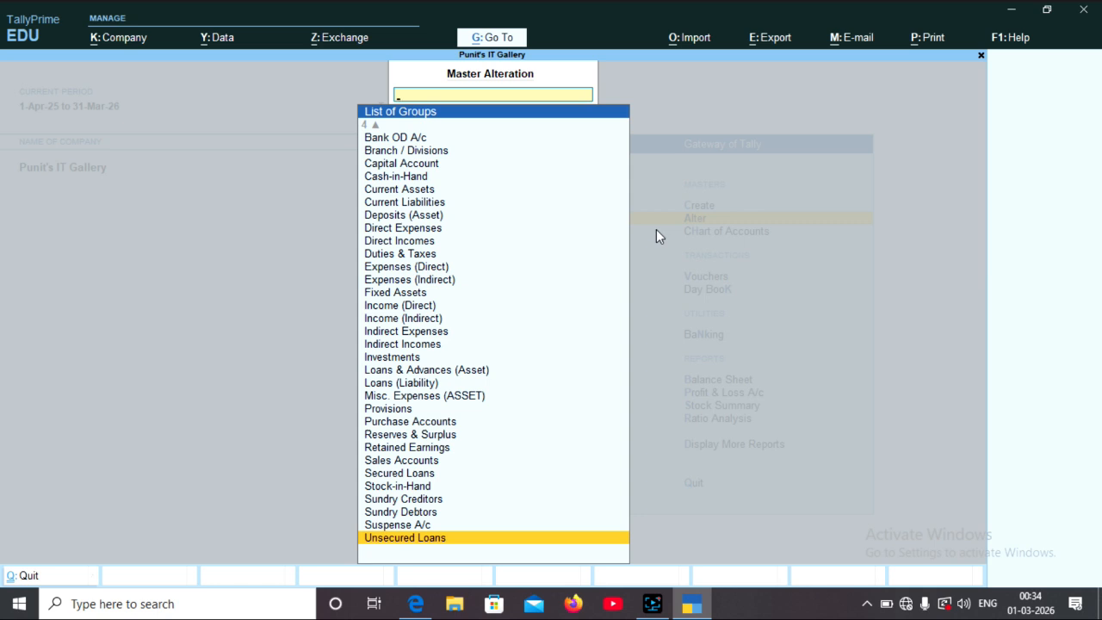
pyautogui.press('Escape')
# - Examine the predefined Cash and Profit & Loss A/c ledgers through the alteration of ledger masters, and return to the Gateway of Tally
pyautogui.press('Down')
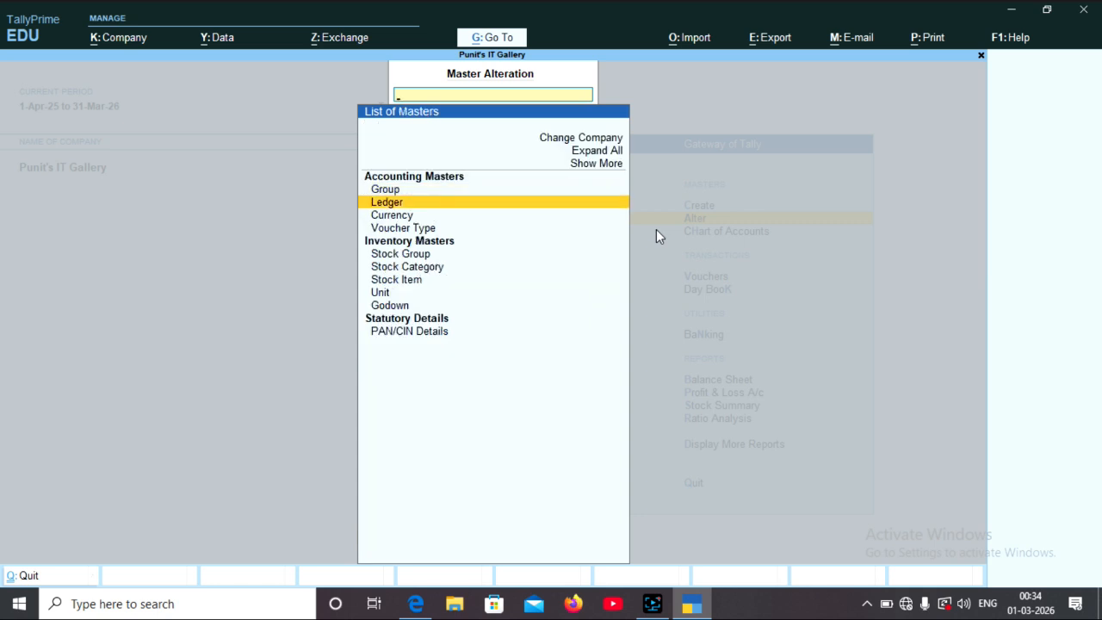
pyautogui.press('Return')
pyautogui.press('Down')
pyautogui.press('Up')
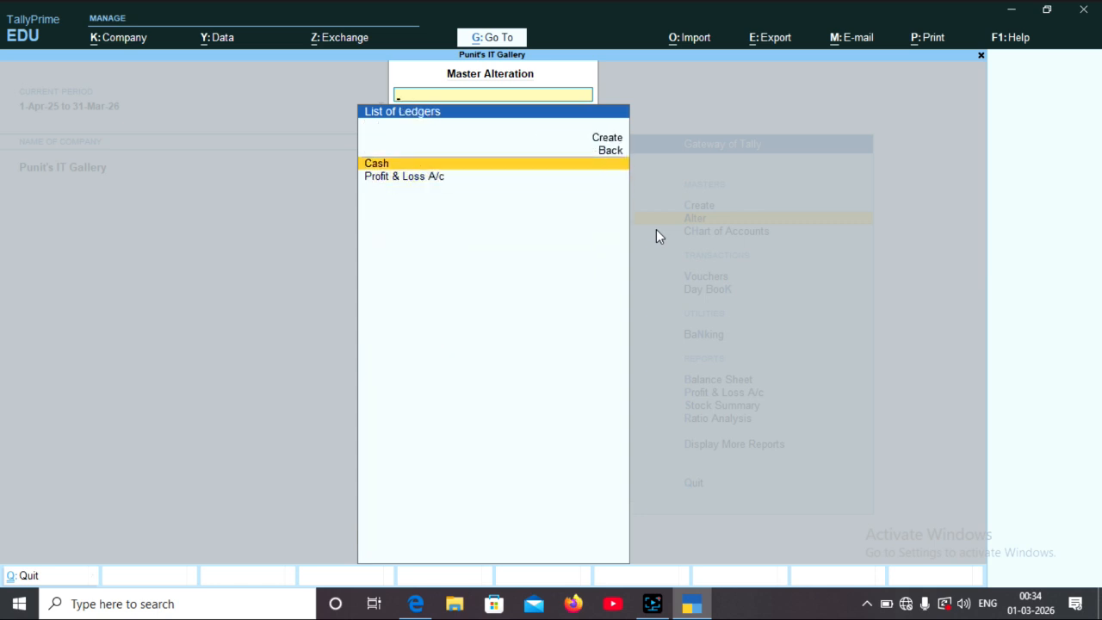
pyautogui.press('Down')
pyautogui.press('Up')
pyautogui.press('Down')
pyautogui.press('Escape')
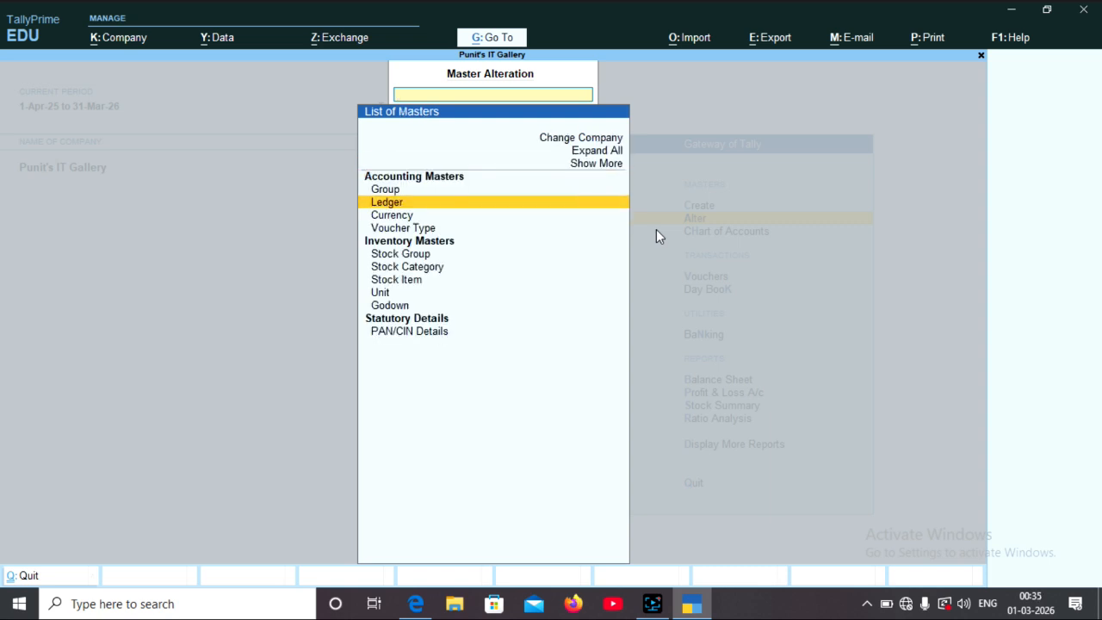
pyautogui.press('Escape')
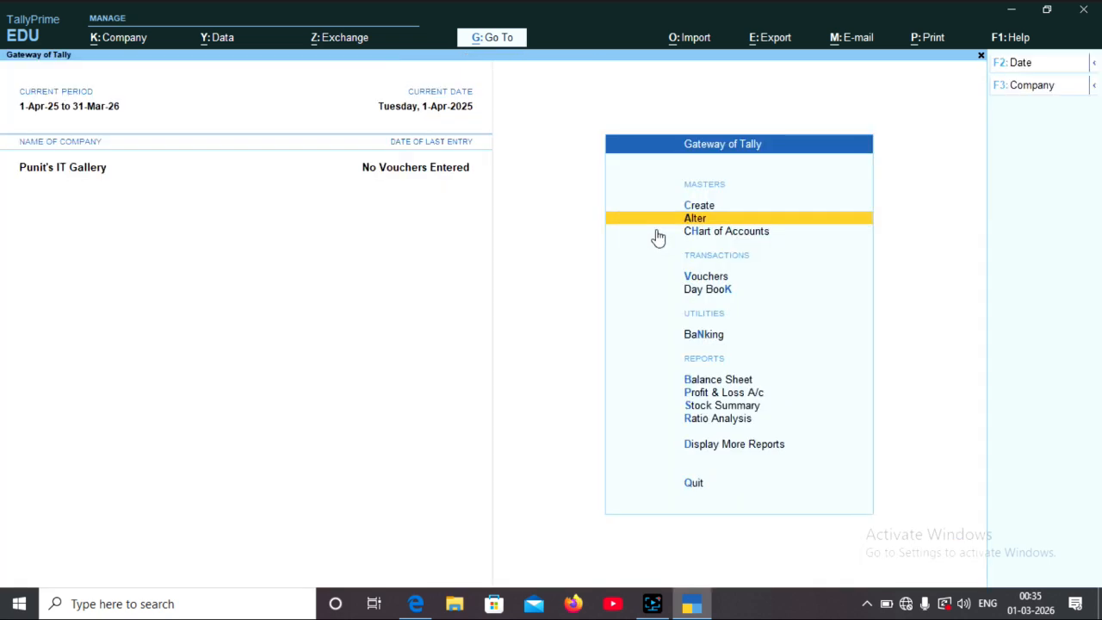
# - Consult the trial balance PDF, switch back to TallyPrime and open the creation of a new ledger
pyautogui.click(426, 604)
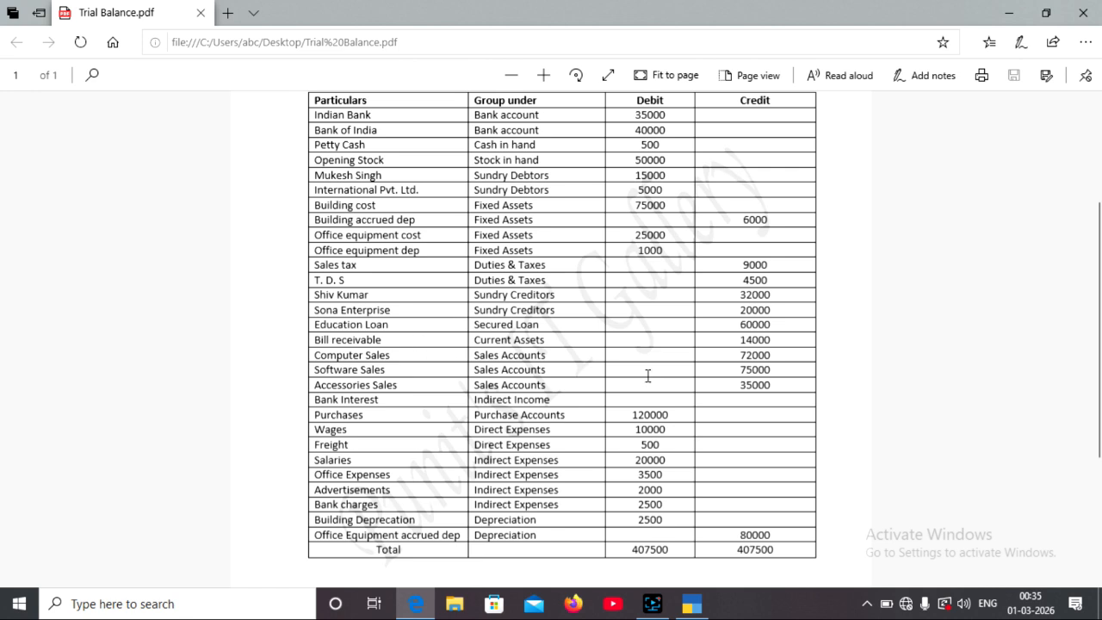
pyautogui.click(692, 608)
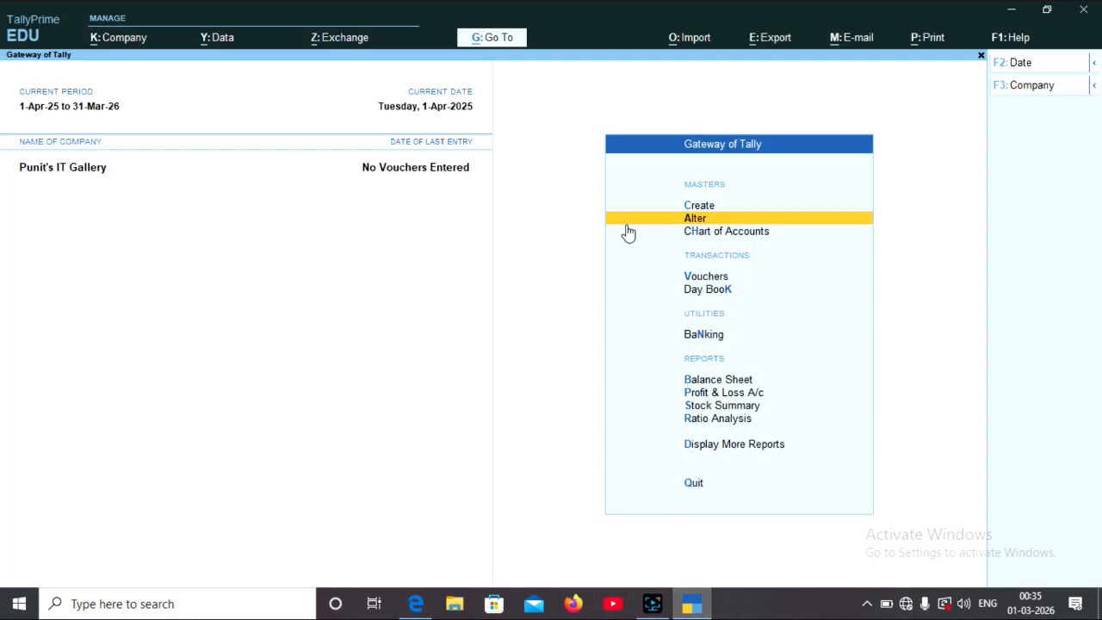
pyautogui.press('Up')
pyautogui.press('Return')
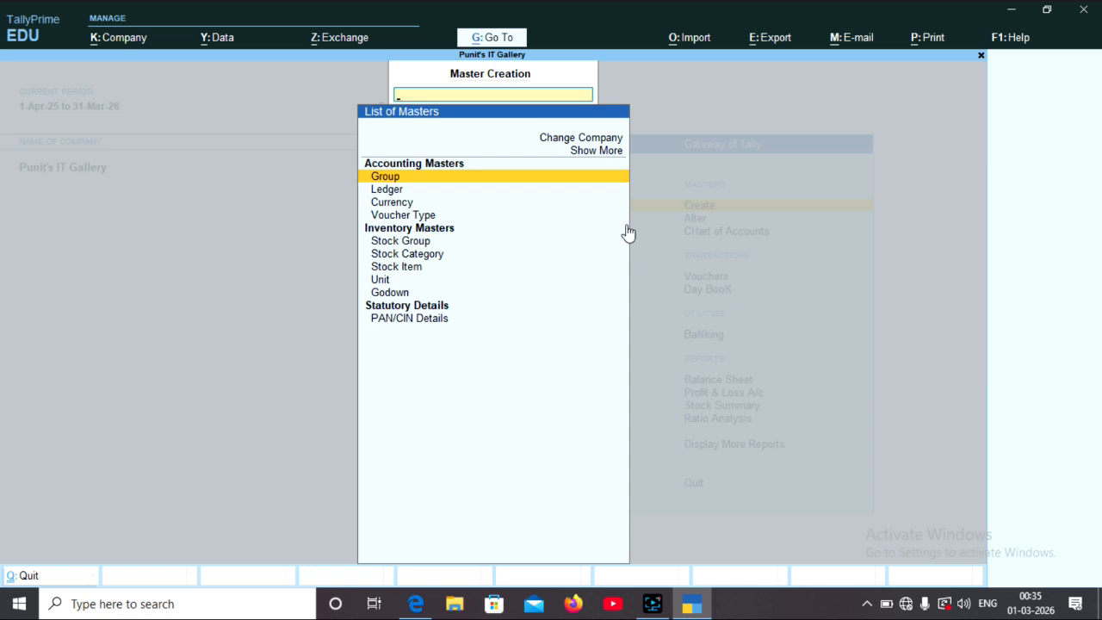
pyautogui.press('Down')
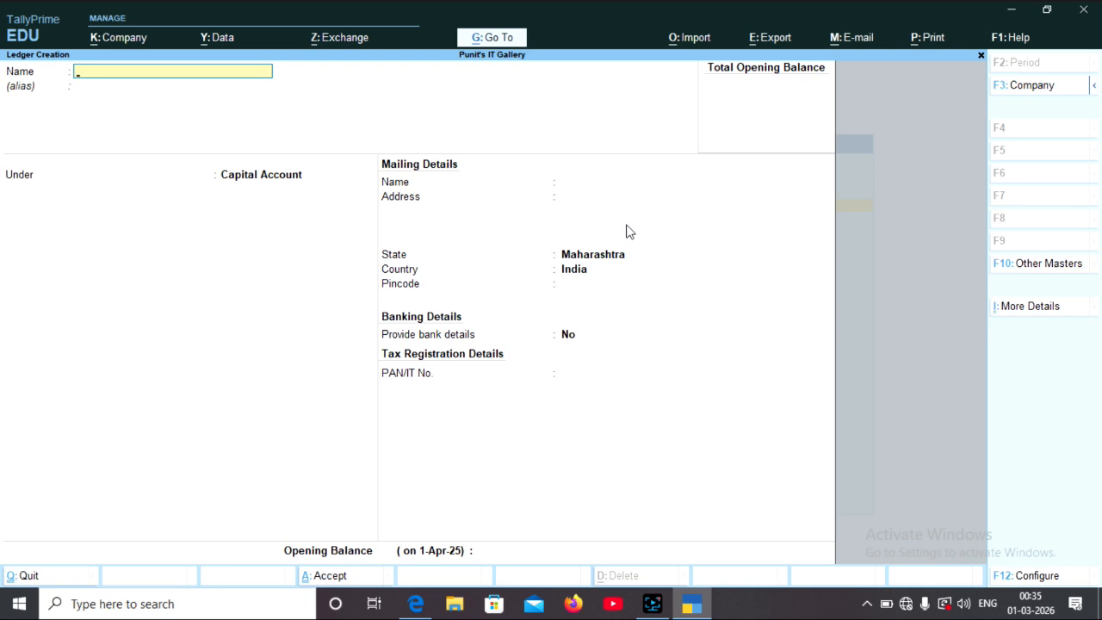
# - Name the new ledger Indian Bank and place it under the Bank Accounts group
pyautogui.write('Indian Bank')
pyautogui.press('Return')
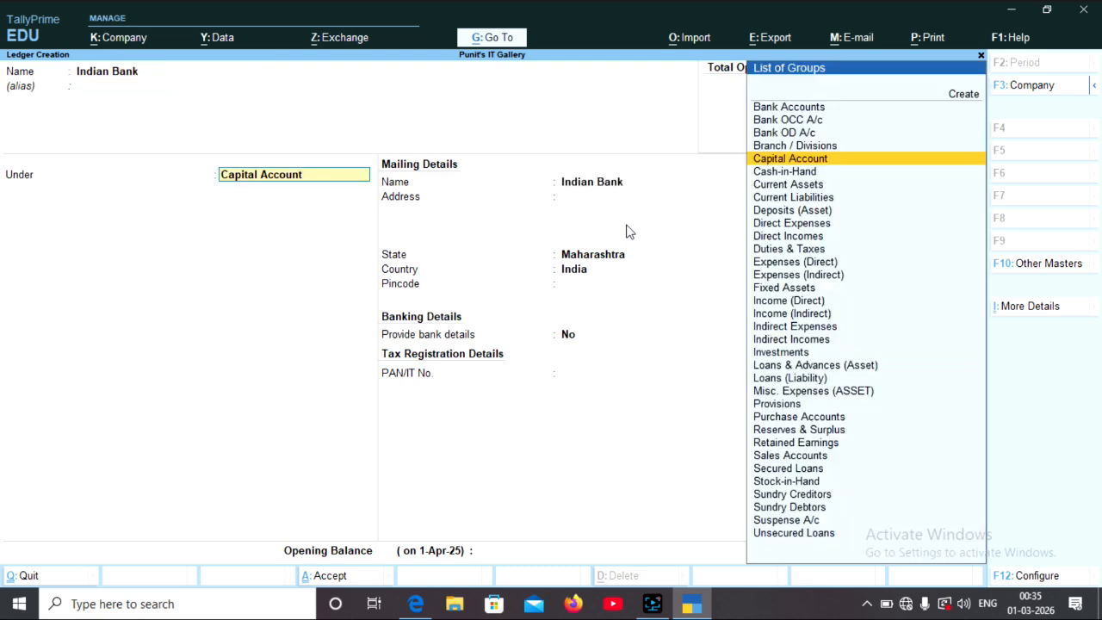
pyautogui.write('Ban')
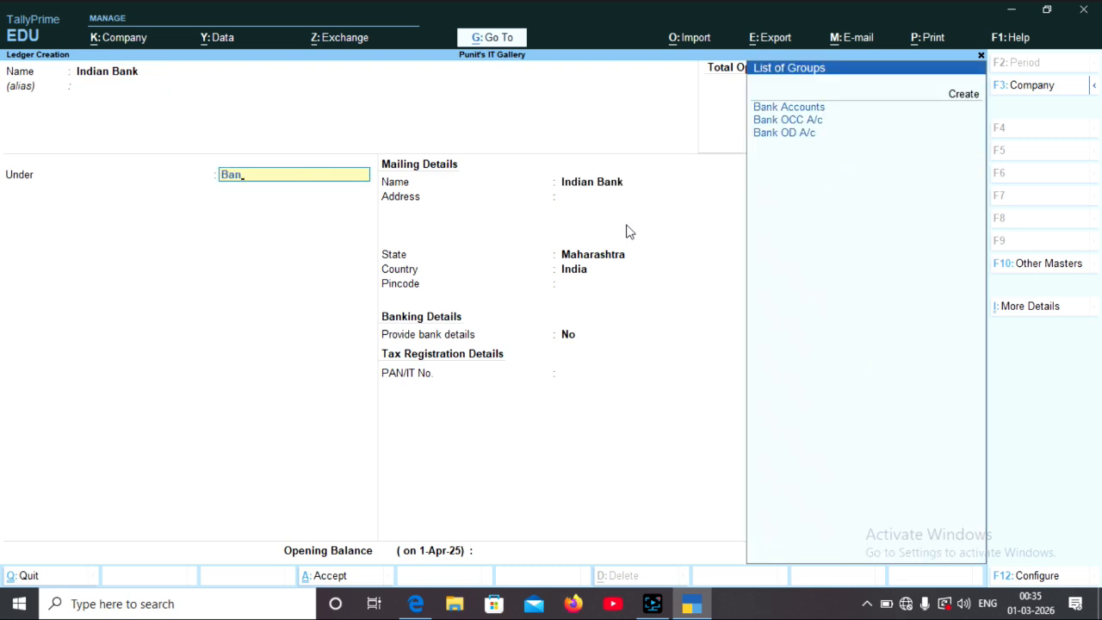
pyautogui.press('Return')
pyautogui.press('Return')
pyautogui.press('Return')
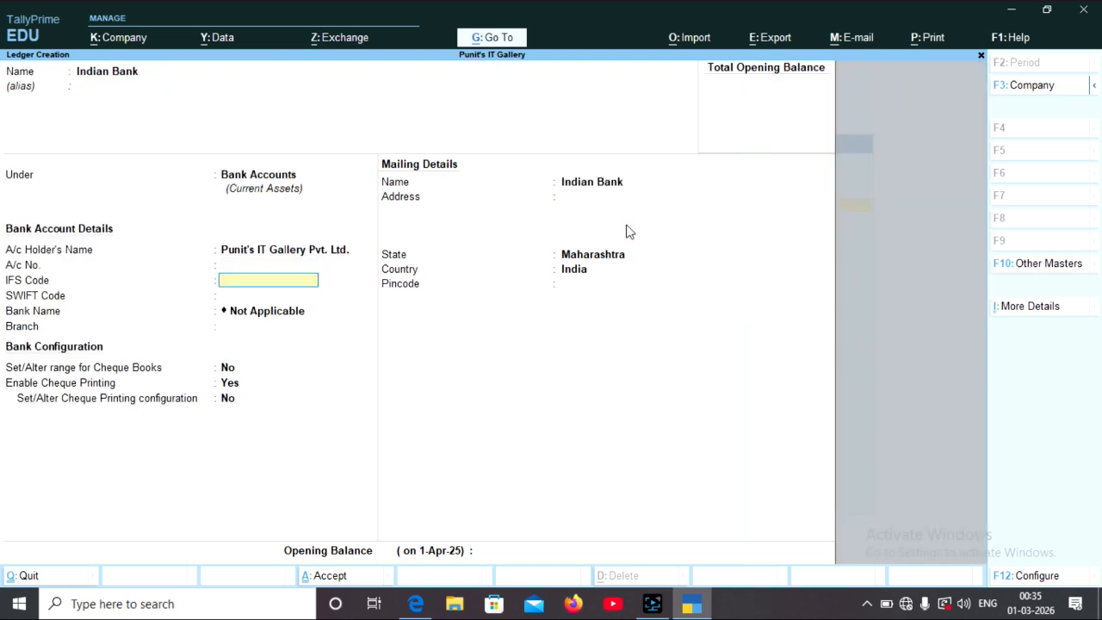
# - Keep the default bank and mailing details and save the Indian Bank ledger with an opening balance of 35,000 Dr
pyautogui.press('Return')
pyautogui.press('Return')
pyautogui.press('Return')
pyautogui.press('Return')
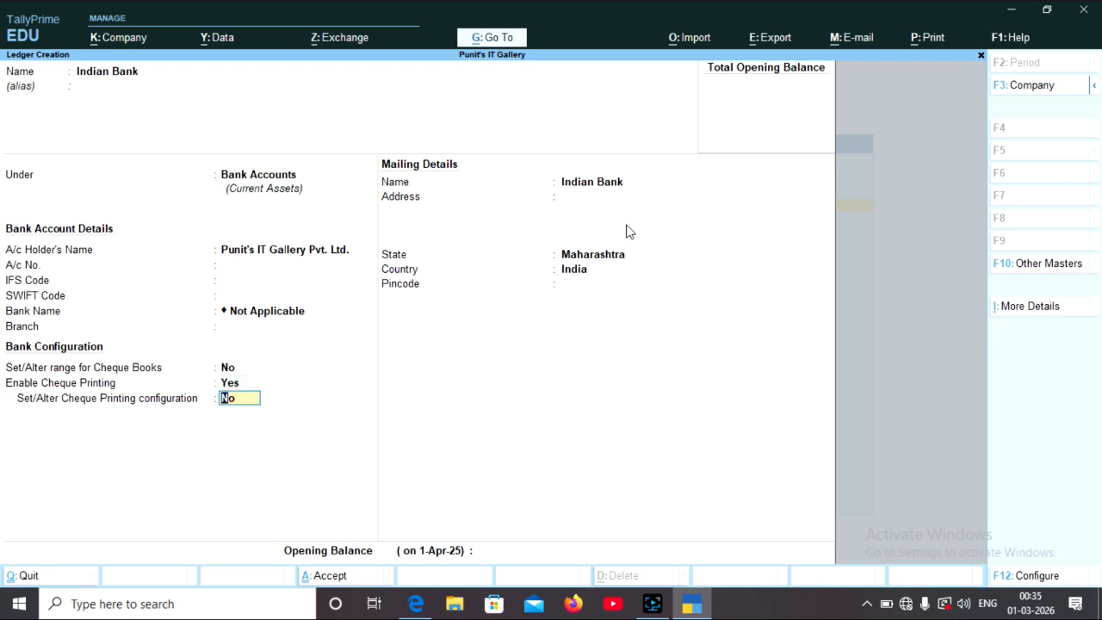
pyautogui.press('Return')
pyautogui.press('Return')
pyautogui.press('Return')
pyautogui.press('Return')
pyautogui.press('Return')
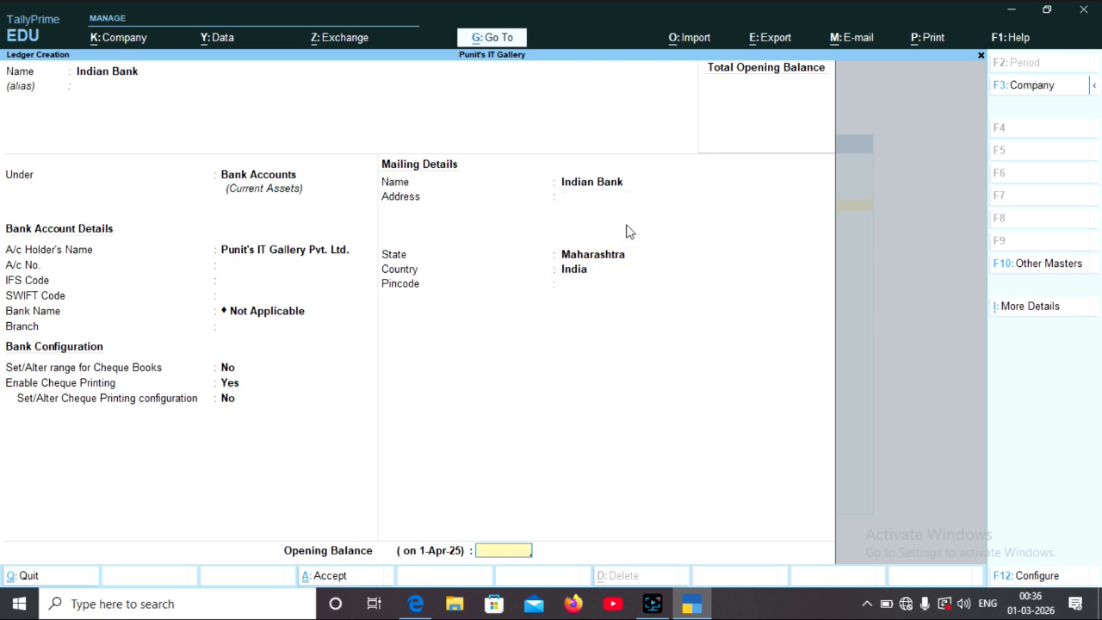
pyautogui.write('35000')
pyautogui.press('Return')
pyautogui.press('Return')
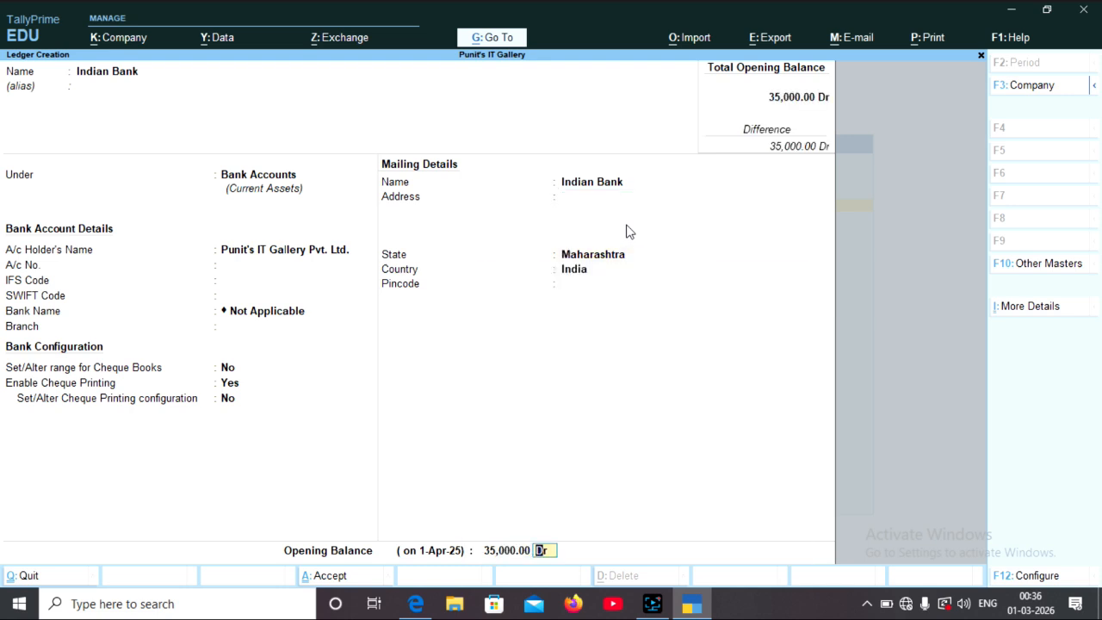
pyautogui.press('Return')
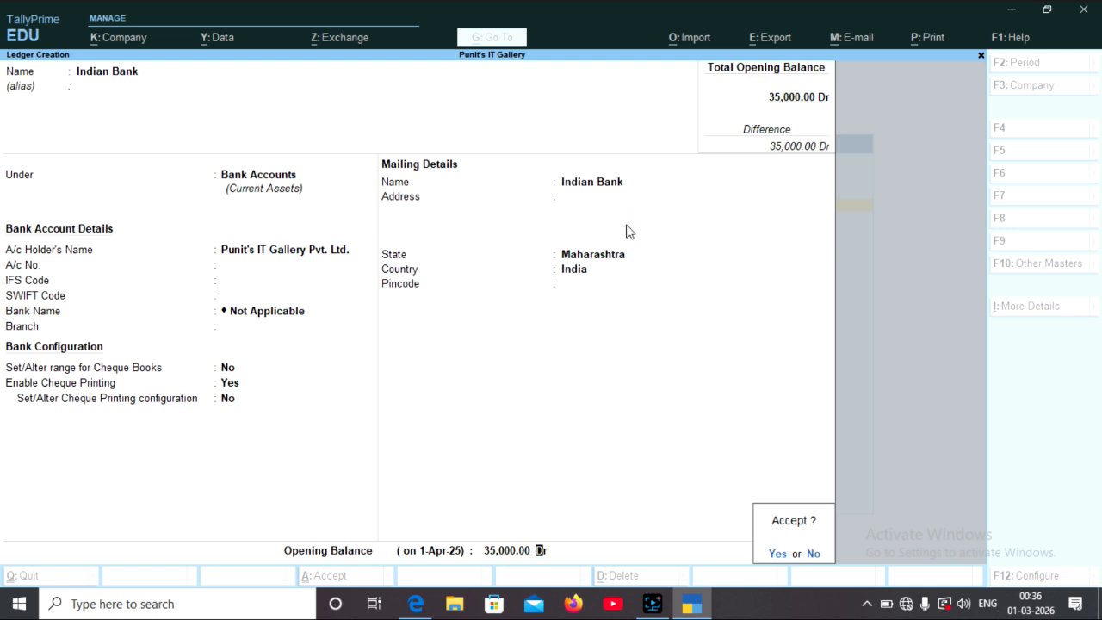
# - Name the next ledger Bank Of India, keeping it under Bank Accounts with the default bank and mailing details
pyautogui.write('Ban')
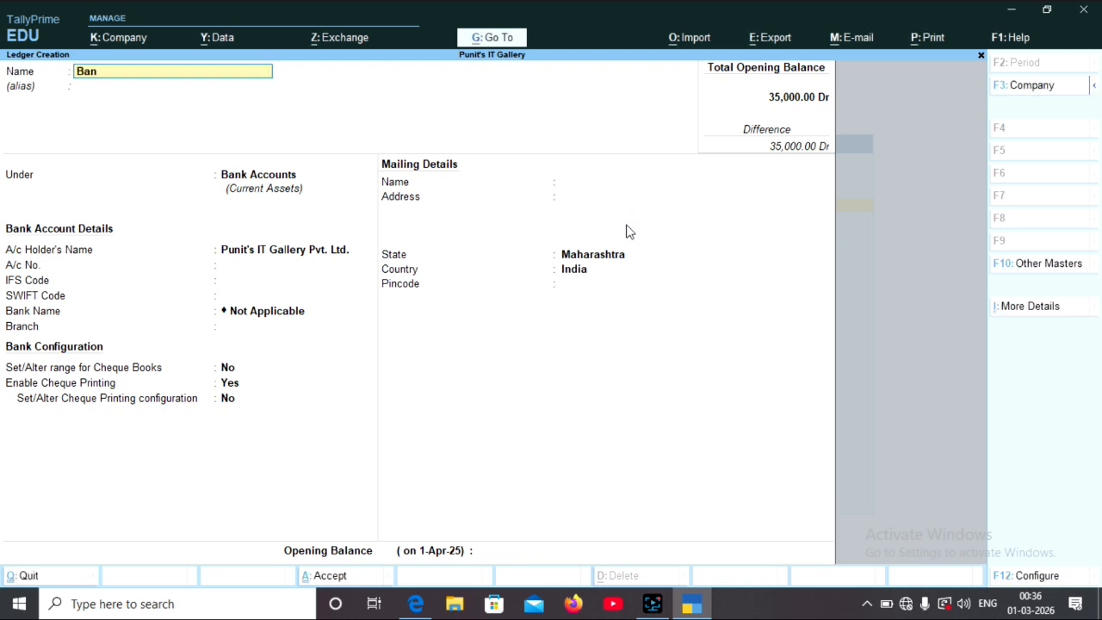
pyautogui.write('k Of India')
pyautogui.press('Return')
pyautogui.press('Return')
pyautogui.press('Return')
pyautogui.press('Return')
pyautogui.press('Return')
pyautogui.press('Return')
pyautogui.press('Return')
pyautogui.press('Return')
pyautogui.press('Return')
pyautogui.press('Return')
pyautogui.press('Return')
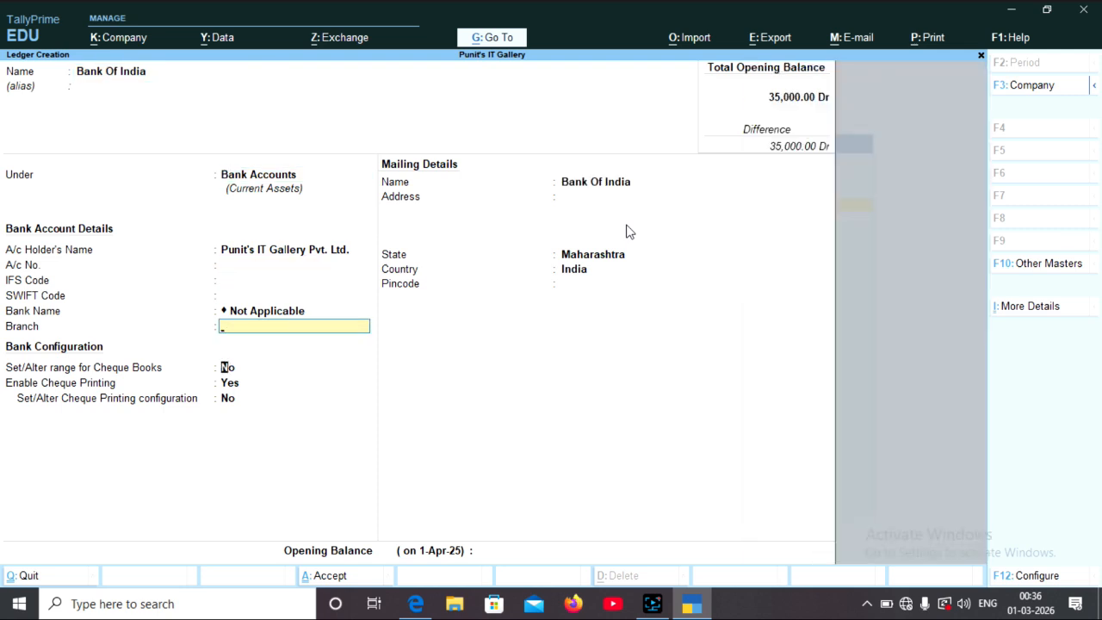
pyautogui.press('Return')
pyautogui.press('Return')
pyautogui.press('Return')
pyautogui.press('Return')
pyautogui.press('Return')
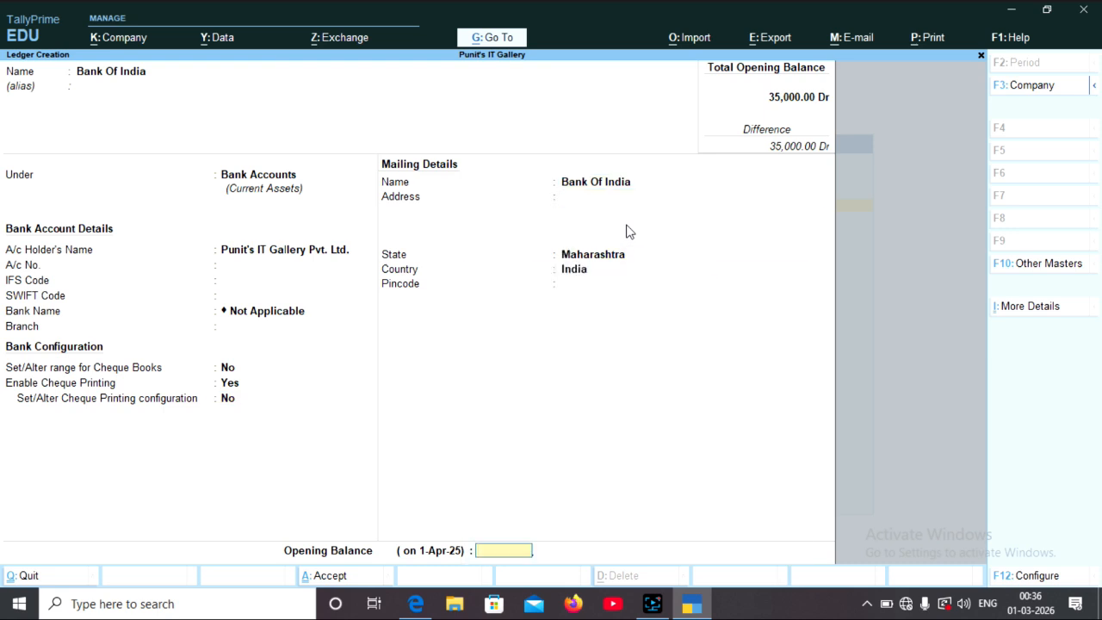
# - Set the Bank Of India ledger's opening balance to 40,000 Dr and save it
pyautogui.write('40000')
pyautogui.press('Return')
pyautogui.press('Return')
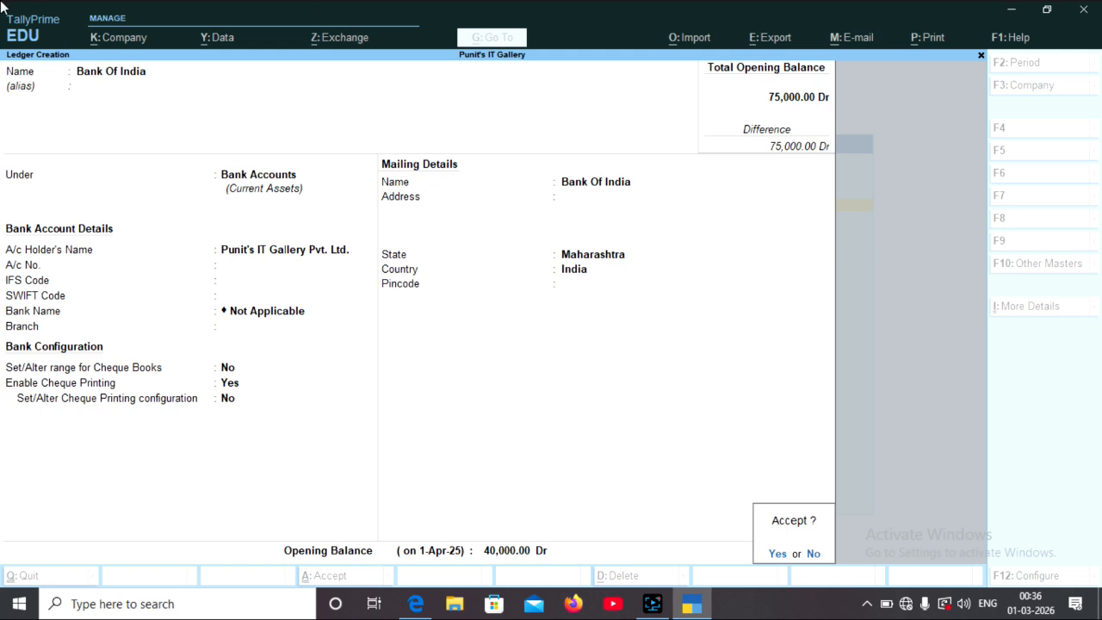
pyautogui.press('y')
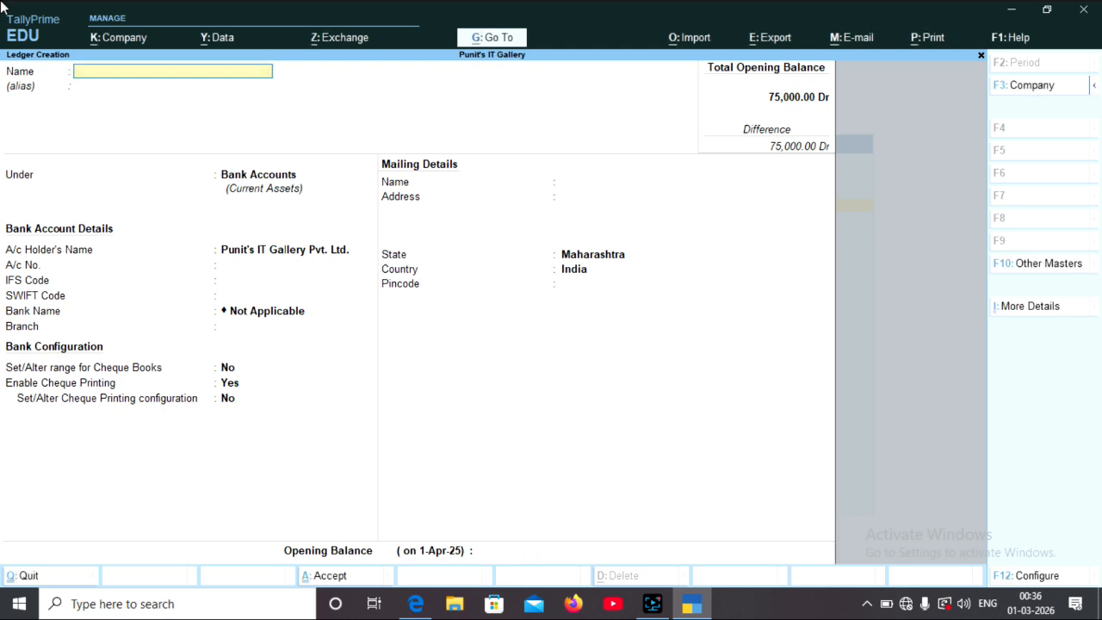
# - Create the Petty Cash ledger under Cash-in-Hand with an opening balance of 500 Dr
pyautogui.write('Petty Cash')
pyautogui.press('Return')
pyautogui.press('Return')
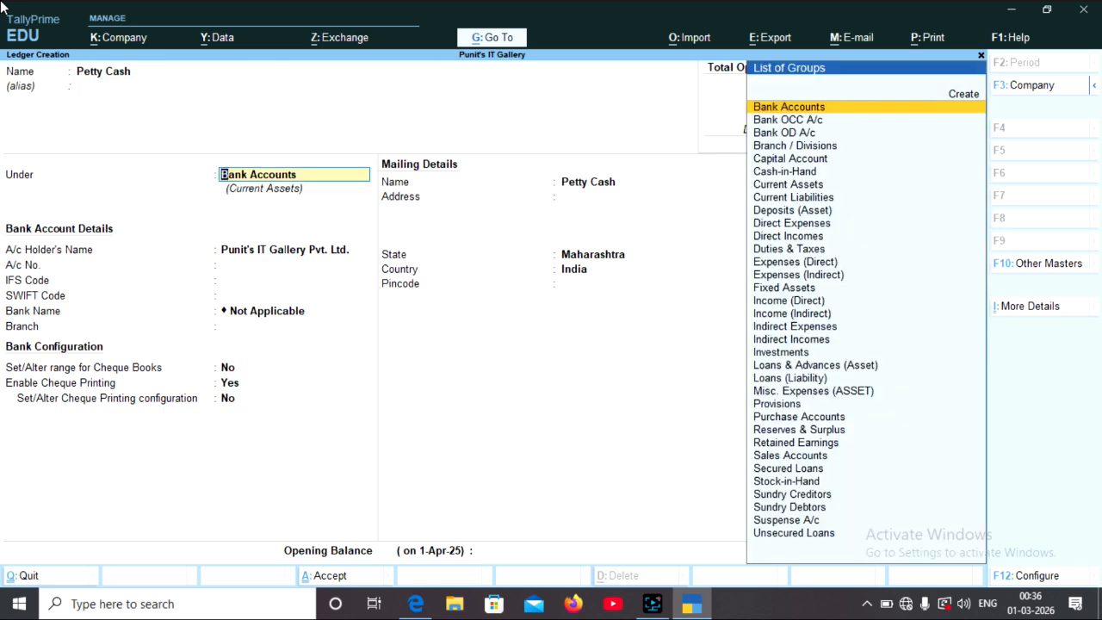
pyautogui.write('Cas')
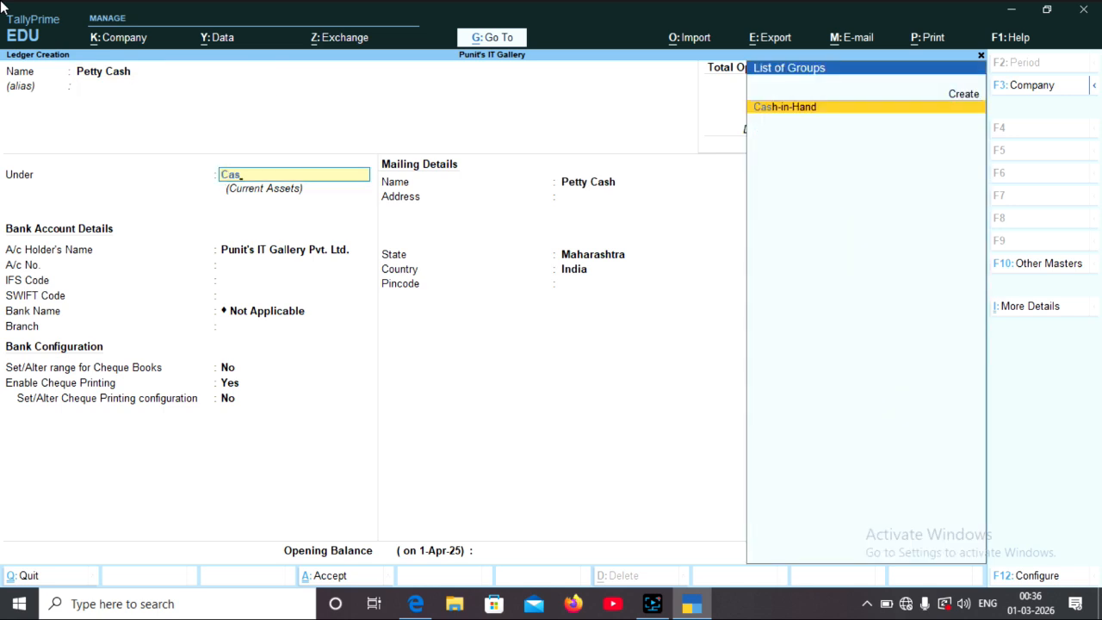
pyautogui.press('Return')
pyautogui.press('Return')
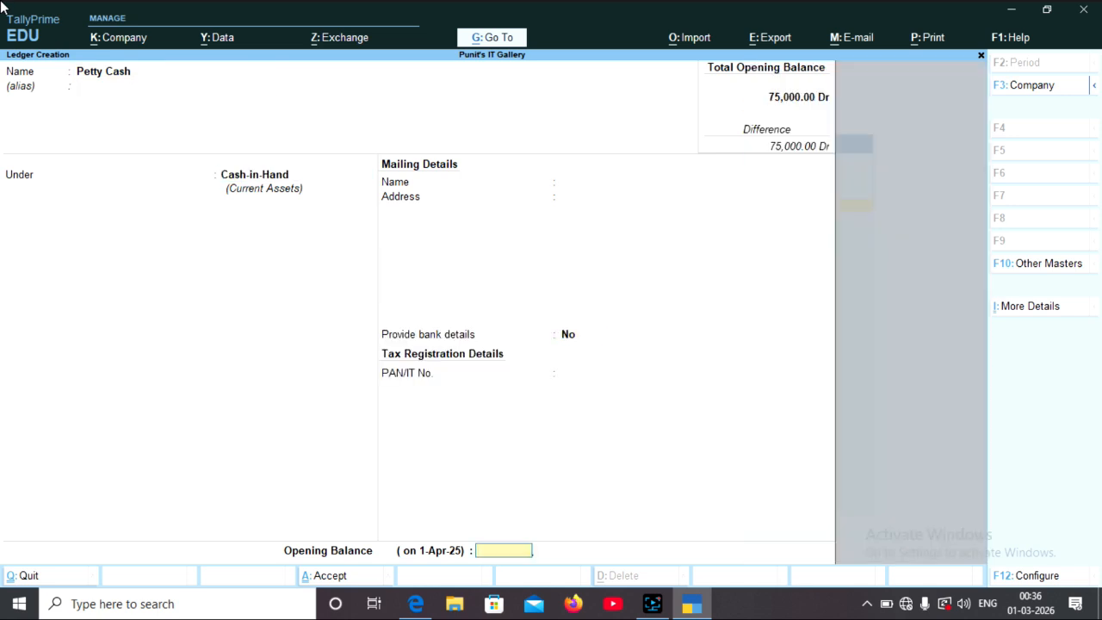
pyautogui.write('500')
pyautogui.press('Return')
pyautogui.press('Return')
pyautogui.press('y')
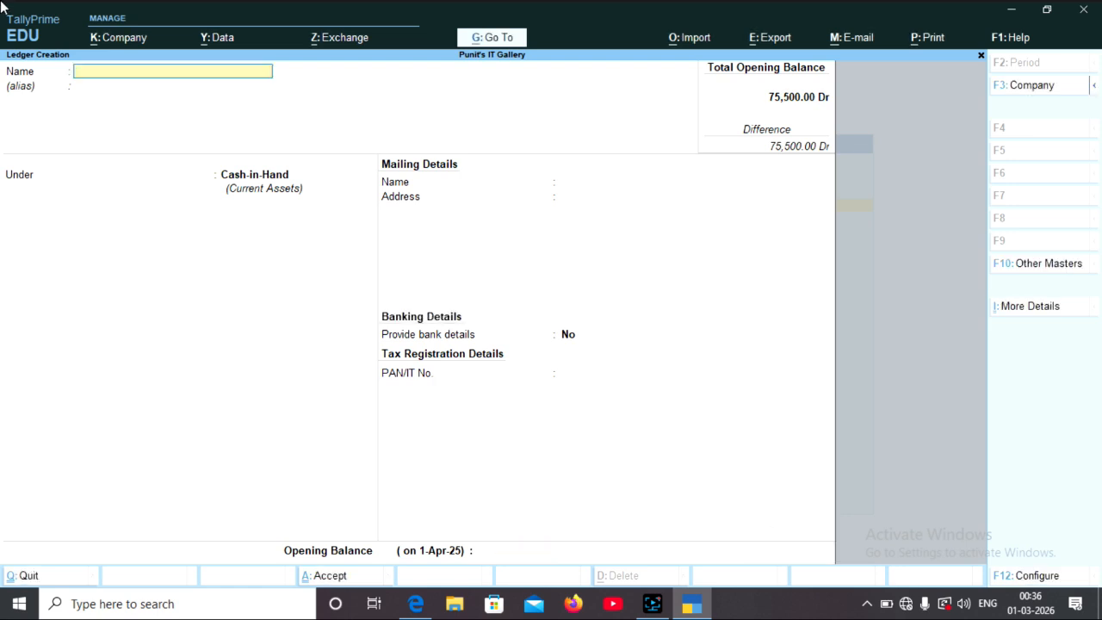
# - Create the Opening Stock ledger under Stock-in-Hand with an opening balance of 50,000 Dr
pyautogui.write('Opening Stock')
pyautogui.press('Return')
pyautogui.press('Return')
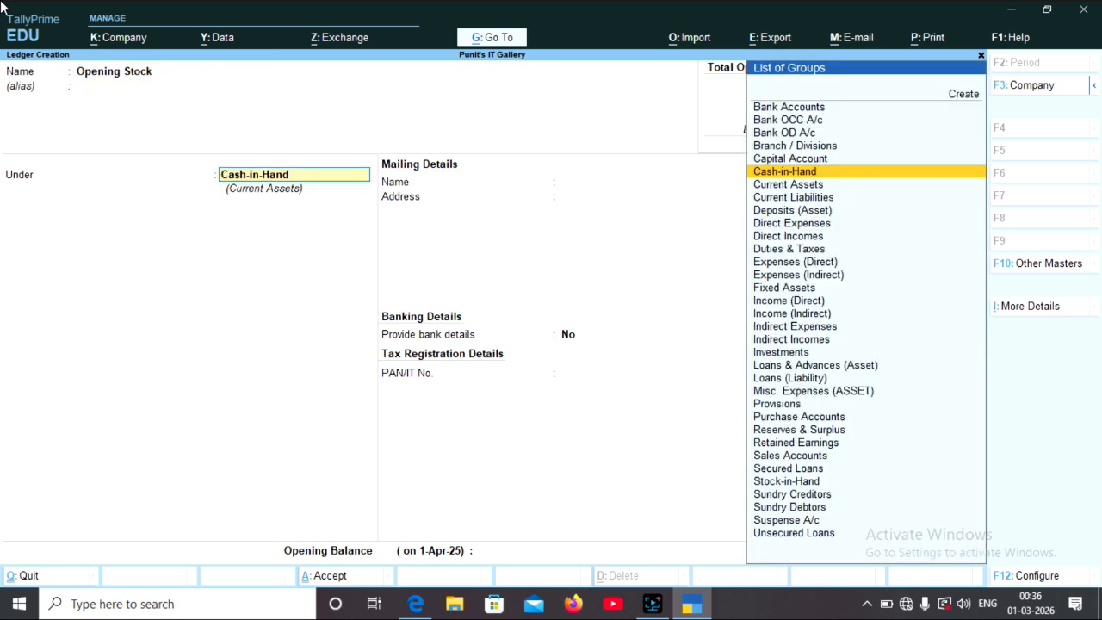
pyautogui.write('Sto')
pyautogui.press('Return')
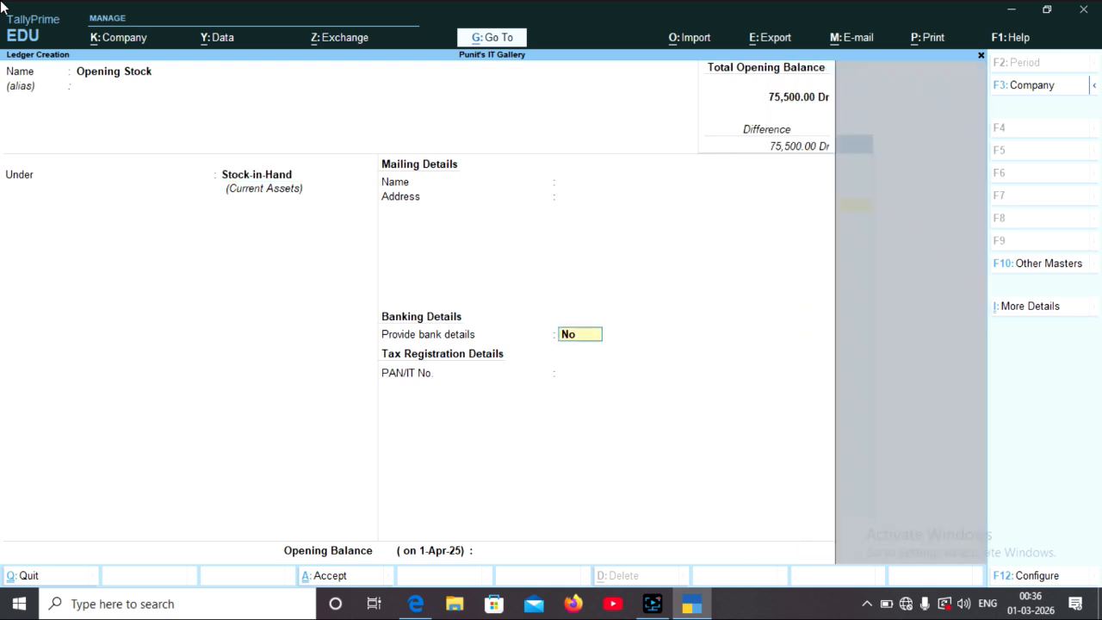
pyautogui.press('Return')
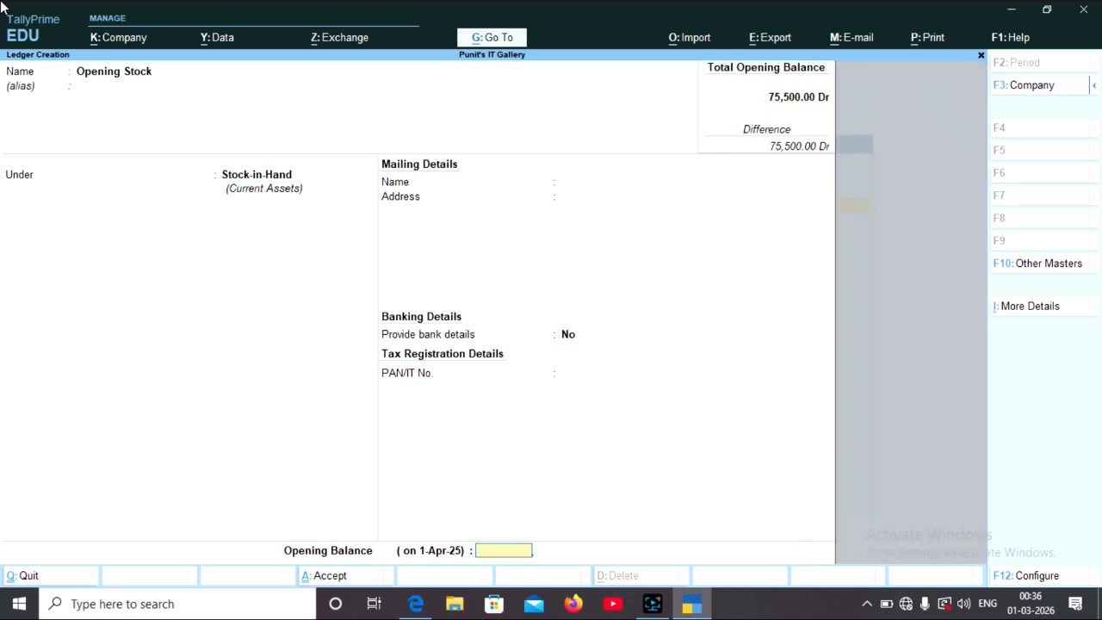
pyautogui.write('50000')
pyautogui.press('Return')
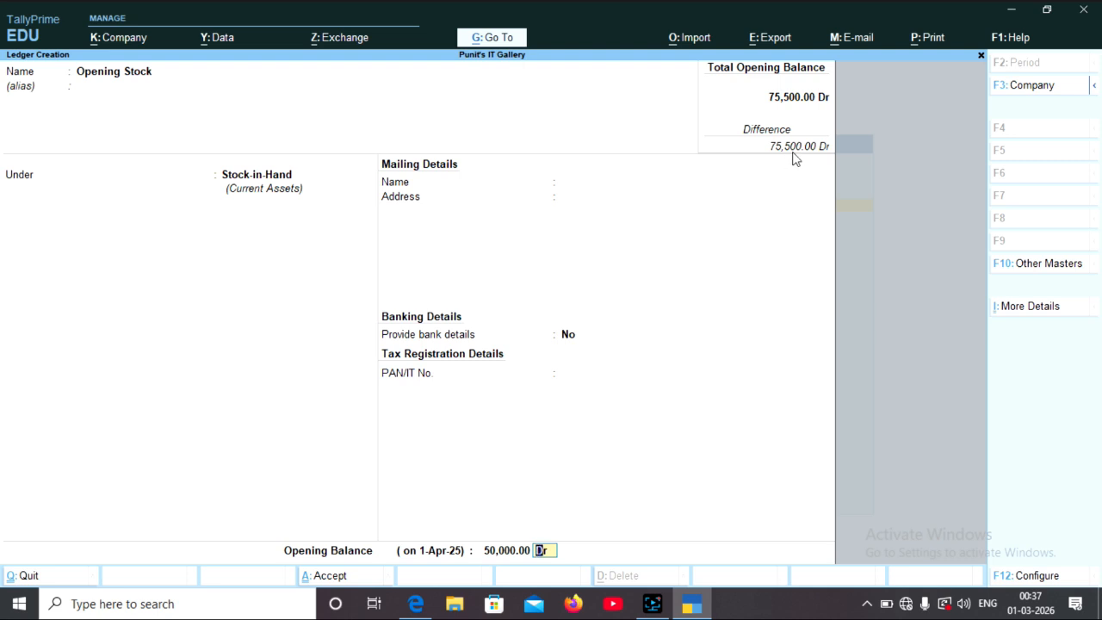
pyautogui.press('Return')
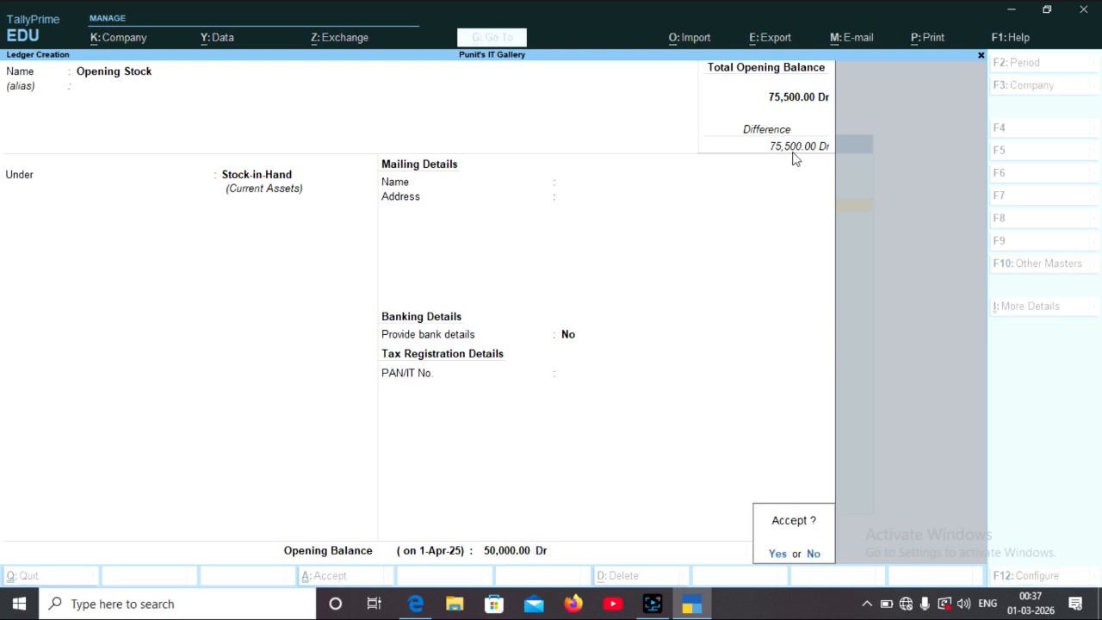
pyautogui.press('Return')
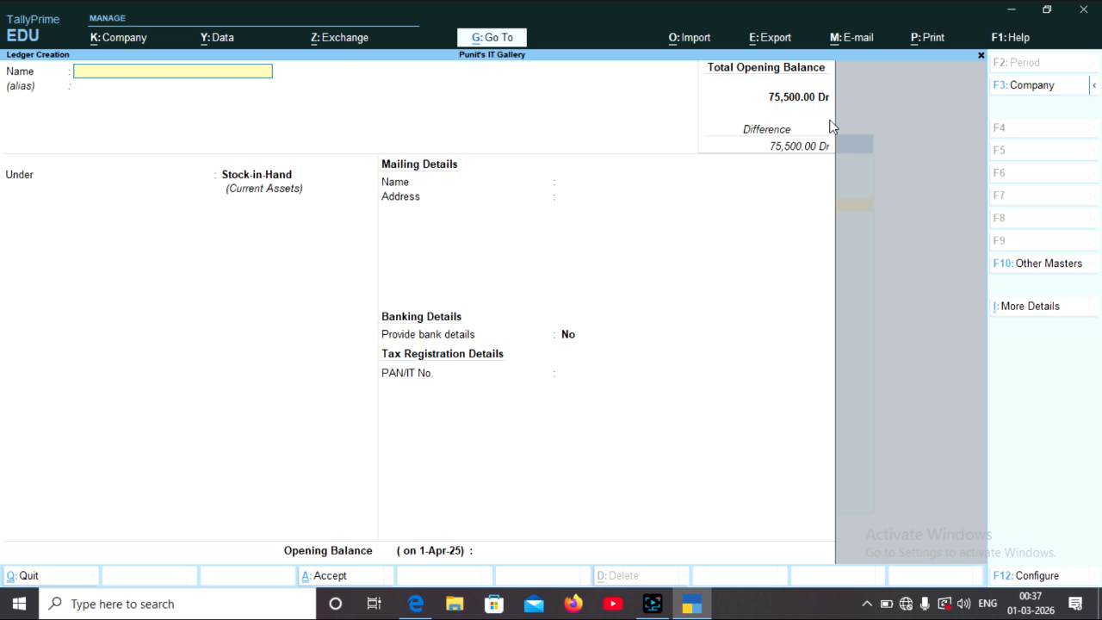
# - Name the next ledger with the customer's full name and place it under Sundry Debtors without bill-by-bill balances
pyautogui.write('Mukesh Singh')
pyautogui.press('Return')
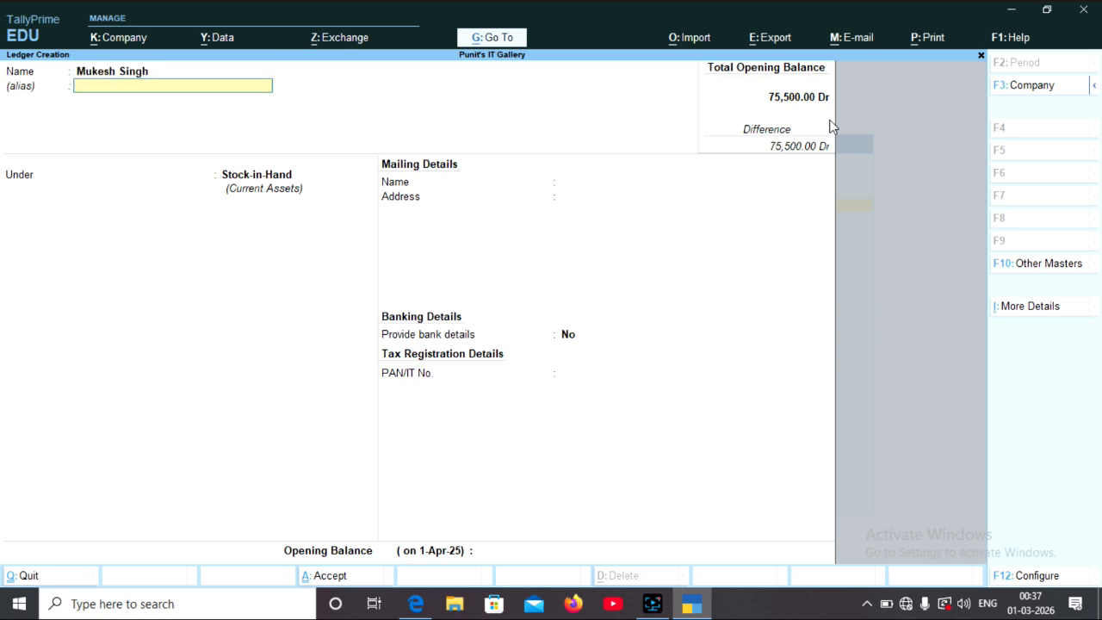
pyautogui.press('Return')
pyautogui.write('Sun')
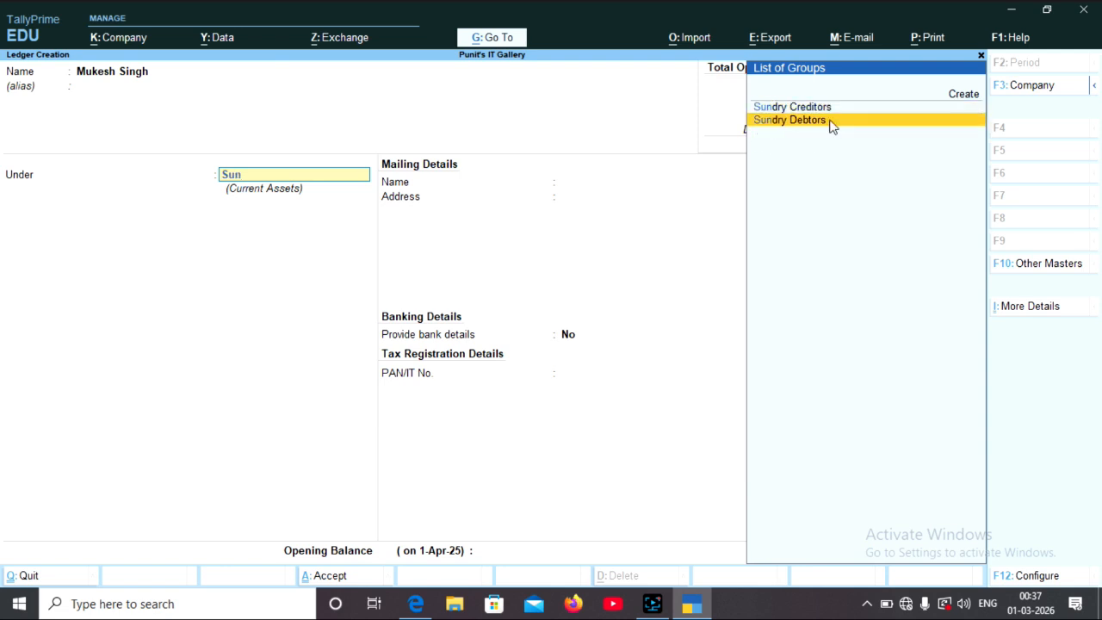
pyautogui.click(830, 126)
pyautogui.press('n')
pyautogui.press('Return')
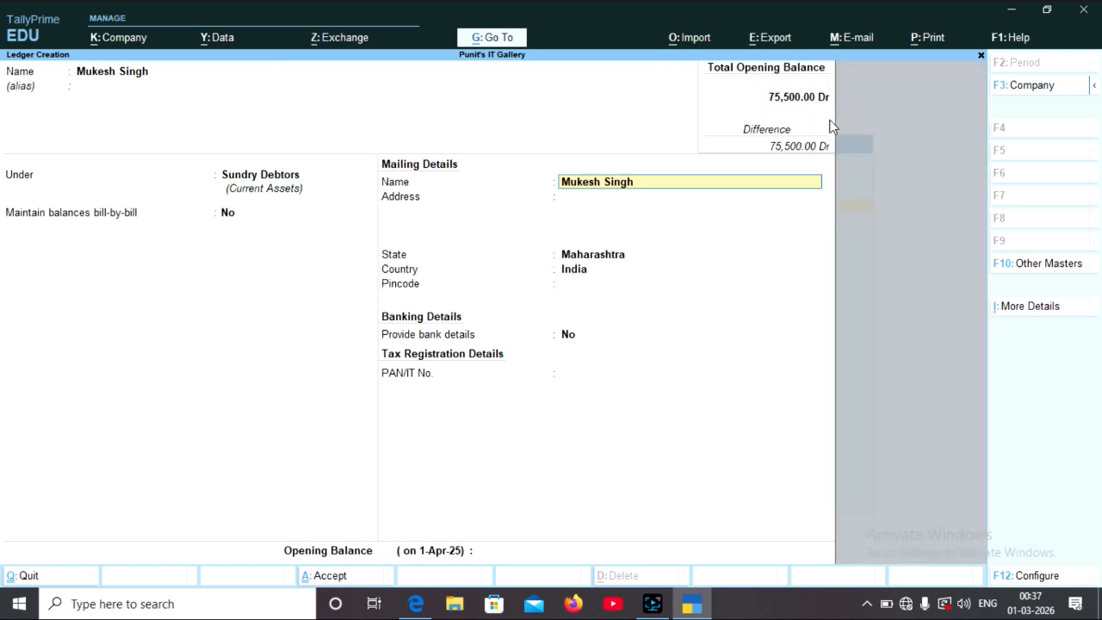
# - Keep the individual customer's default mailing details, set the opening balance to 15,000 Dr and save the ledger
pyautogui.press('Return')
pyautogui.press('Return')
pyautogui.press('Return')
pyautogui.press('Return')
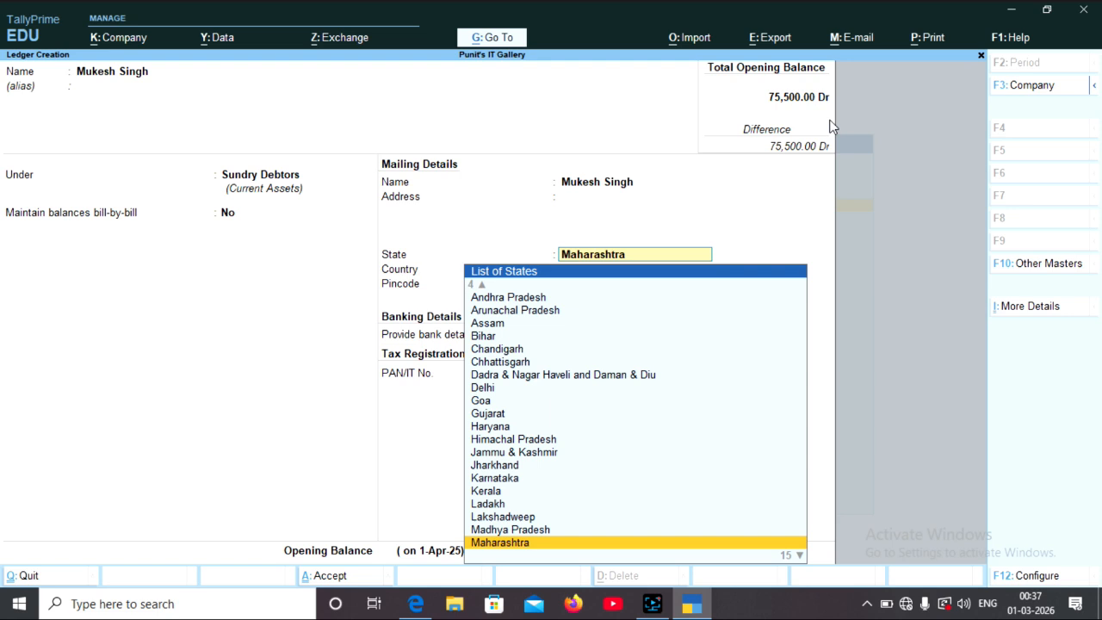
pyautogui.press('Return')
pyautogui.press('Return')
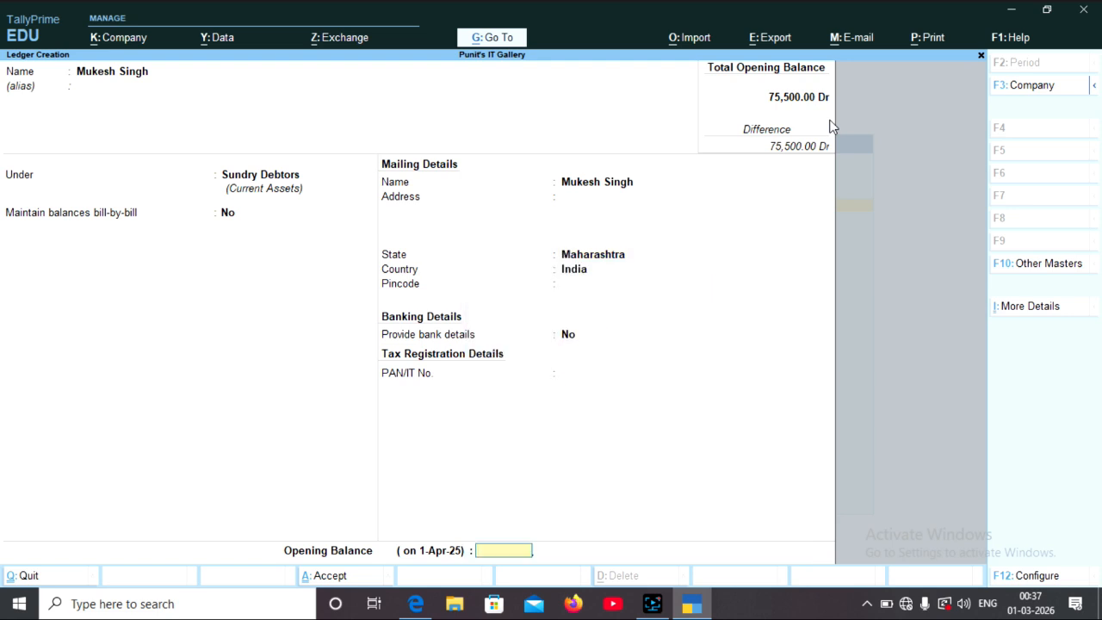
pyautogui.write('15000')
pyautogui.press('Return')
pyautogui.press('Return')
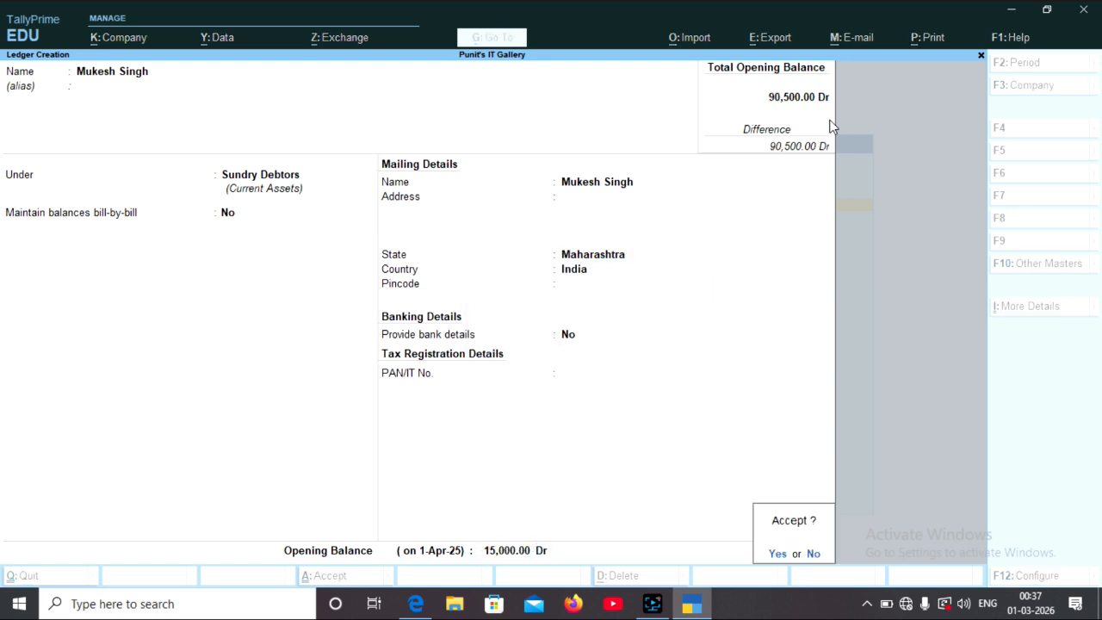
pyautogui.press('Return')
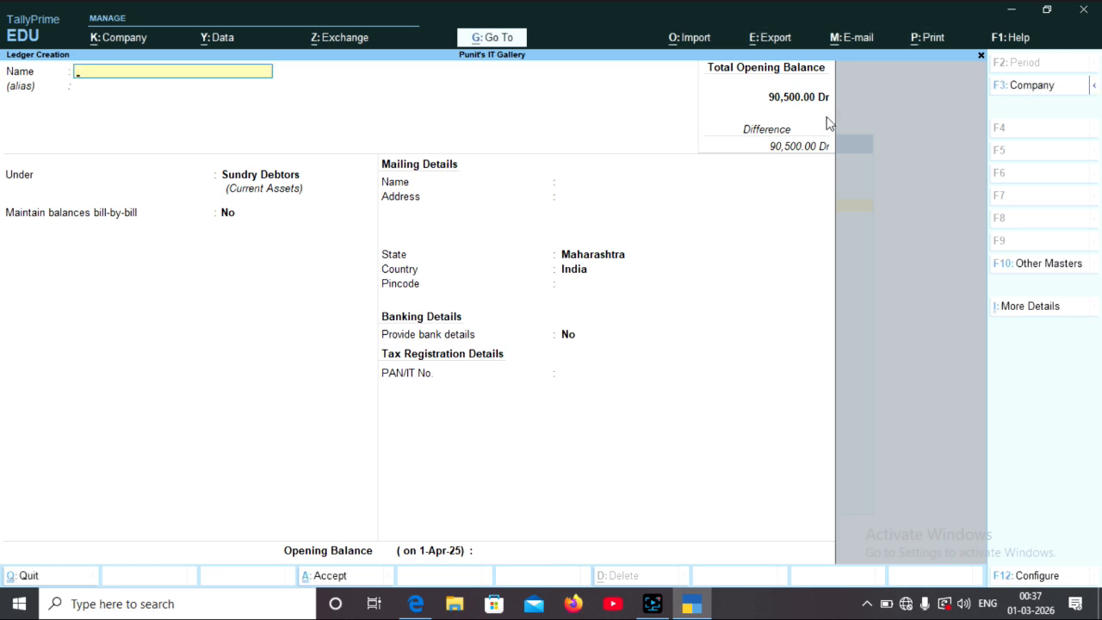
# - Name the next ledger International Pvt. Ltd., keeping it under Sundry Debtors with the default mailing details
pyautogui.write('International Pvt. Ltd.')
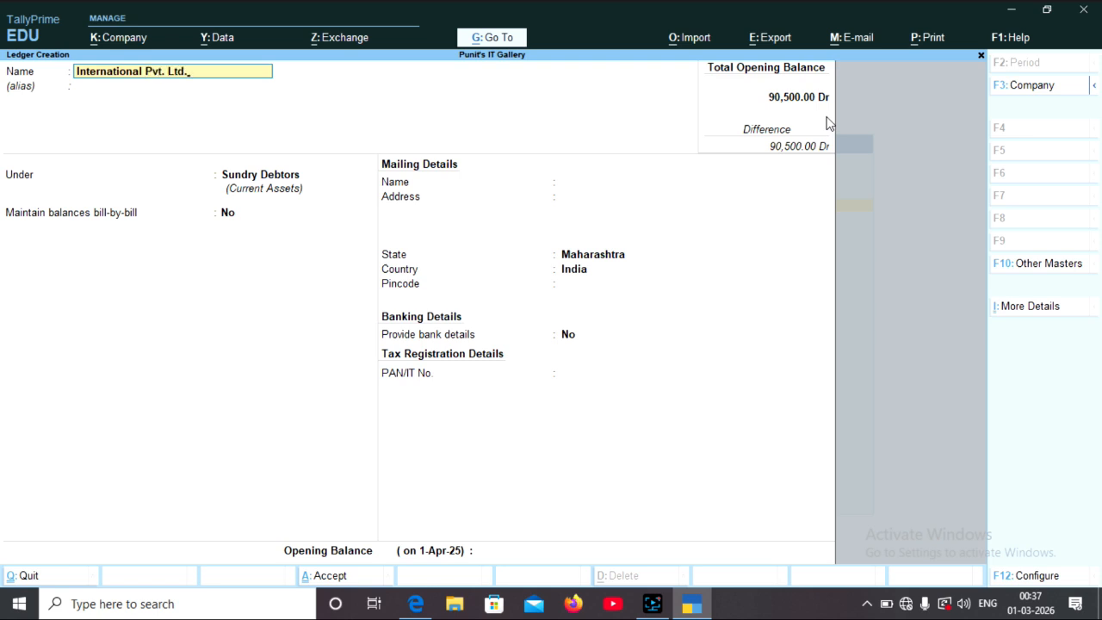
pyautogui.press('Return')
pyautogui.press('Return')
pyautogui.press('Return')
pyautogui.press('Return')
pyautogui.press('Return')
pyautogui.press('Return')
pyautogui.press('Return')
pyautogui.press('Return')
pyautogui.press('Return')
# - Set the International Pvt. Ltd. ledger's opening balance to 5,000 Dr and save it
pyautogui.write('5,000')
pyautogui.press('Return')
pyautogui.press('Return')
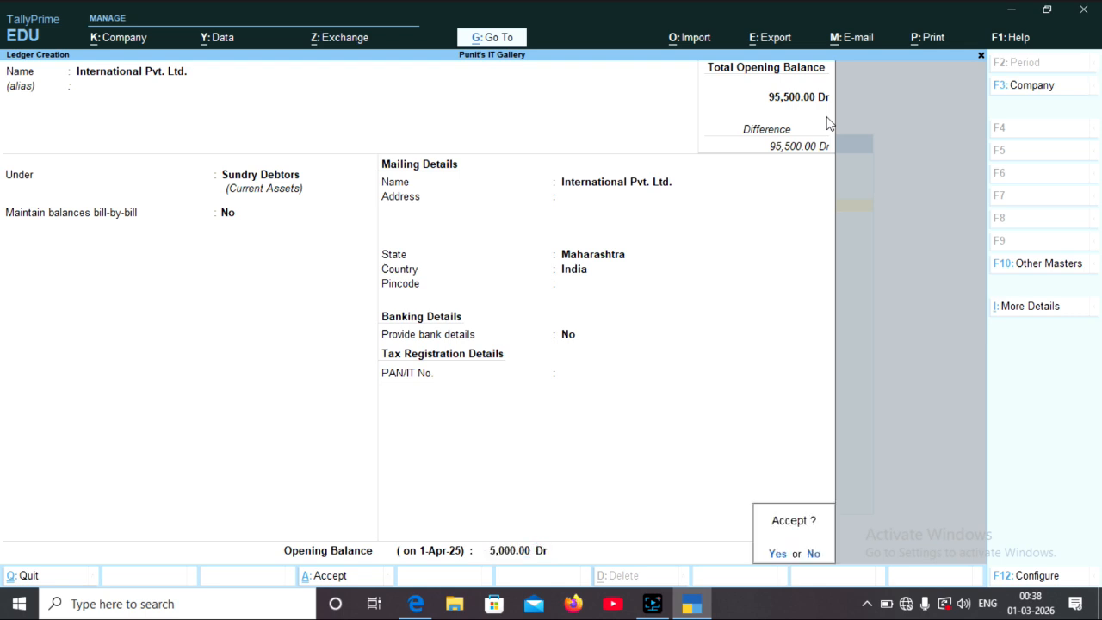
pyautogui.press('Return')
pyautogui.press('Return')
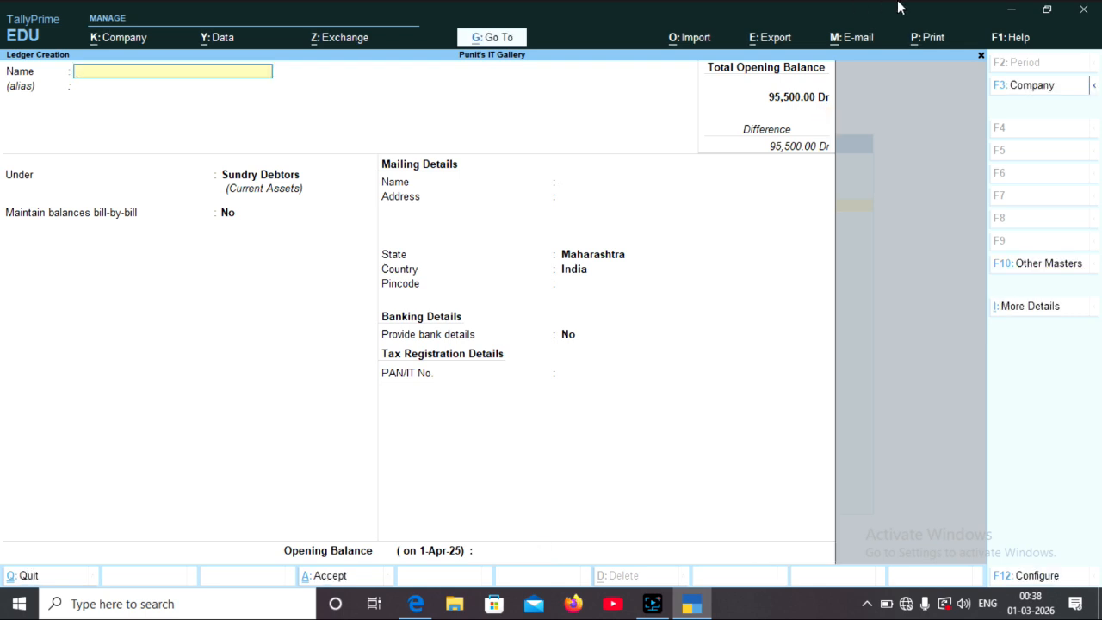
# - Name the next ledger Building Cost and place it under Fixed Assets, keeping the default mailing and bank details
pyautogui.write('Building Cost')
pyautogui.press('Return')
pyautogui.press('Return')
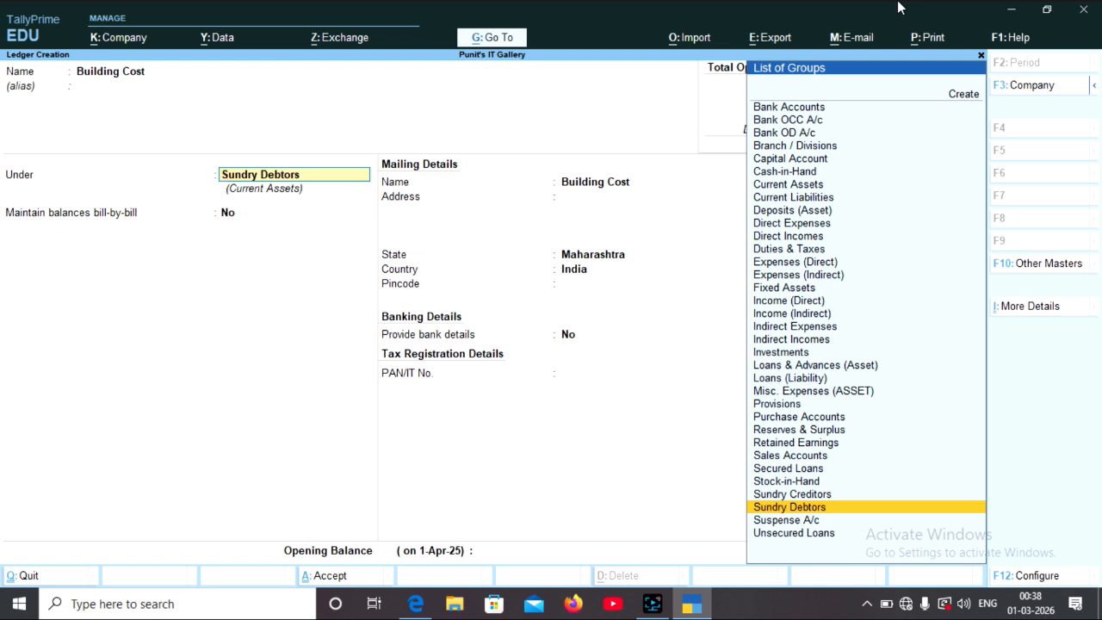
pyautogui.write('Fix')
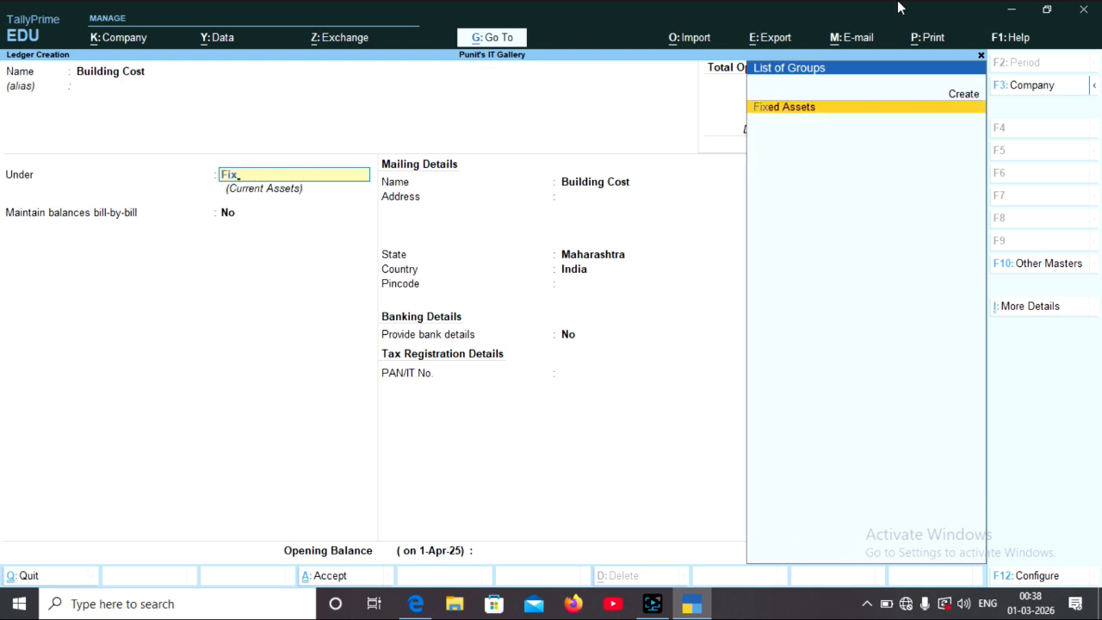
pyautogui.press('Return')
pyautogui.press('Return')
pyautogui.press('Return')
pyautogui.press('Return')
pyautogui.press('Return')
pyautogui.press('Return')
pyautogui.press('Return')
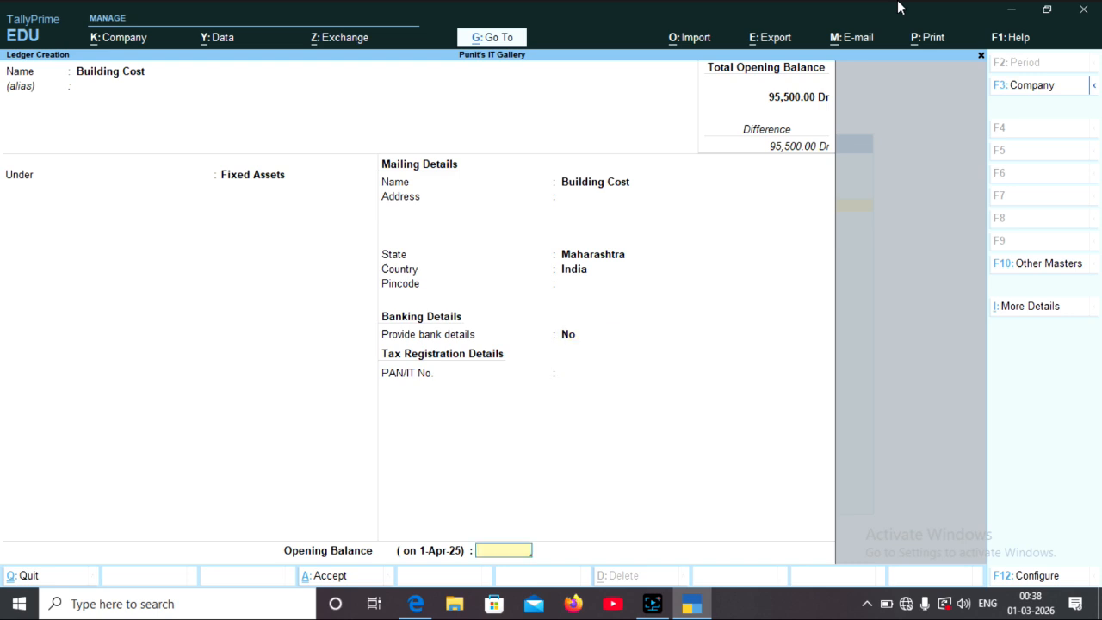
# - Set the Building Cost ledger's opening balance to 75,000 Dr and save it
pyautogui.write('75000')
pyautogui.press('Return')
pyautogui.press('Return')
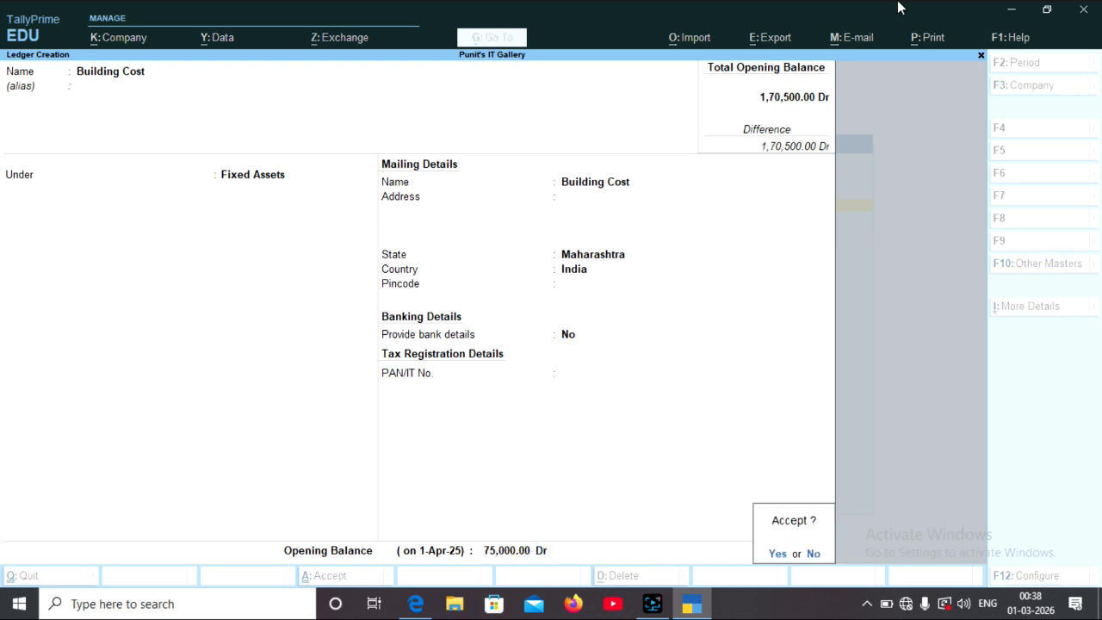
pyautogui.press('y')
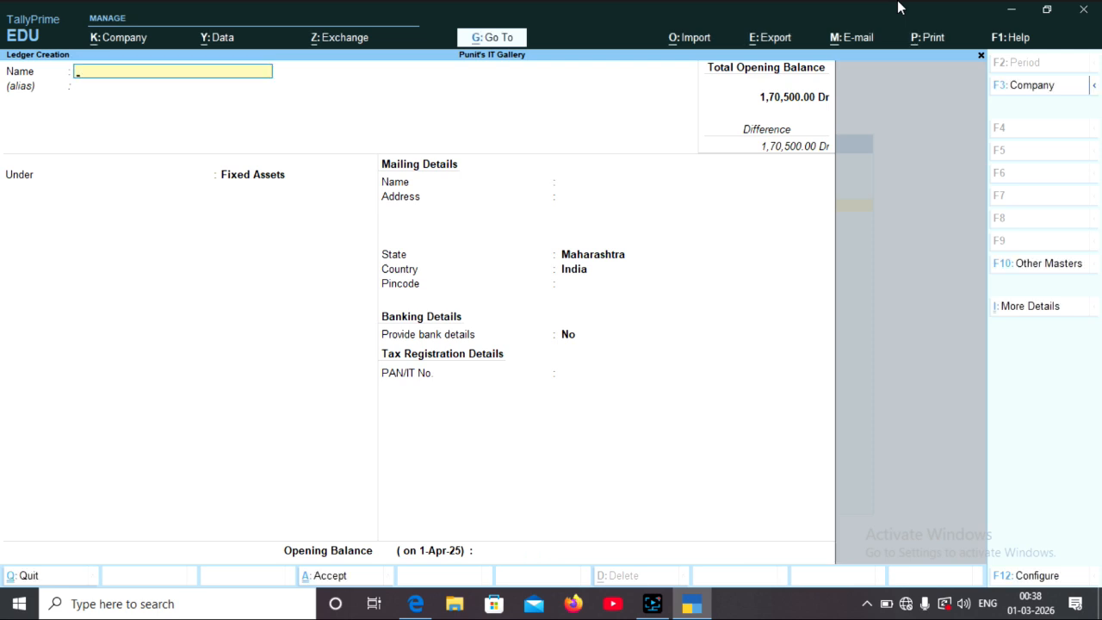
# - Name the next ledger Building Accured Dep, keeping it under Fixed Assets with the default mailing and bank details
pyautogui.write('Building Accured')
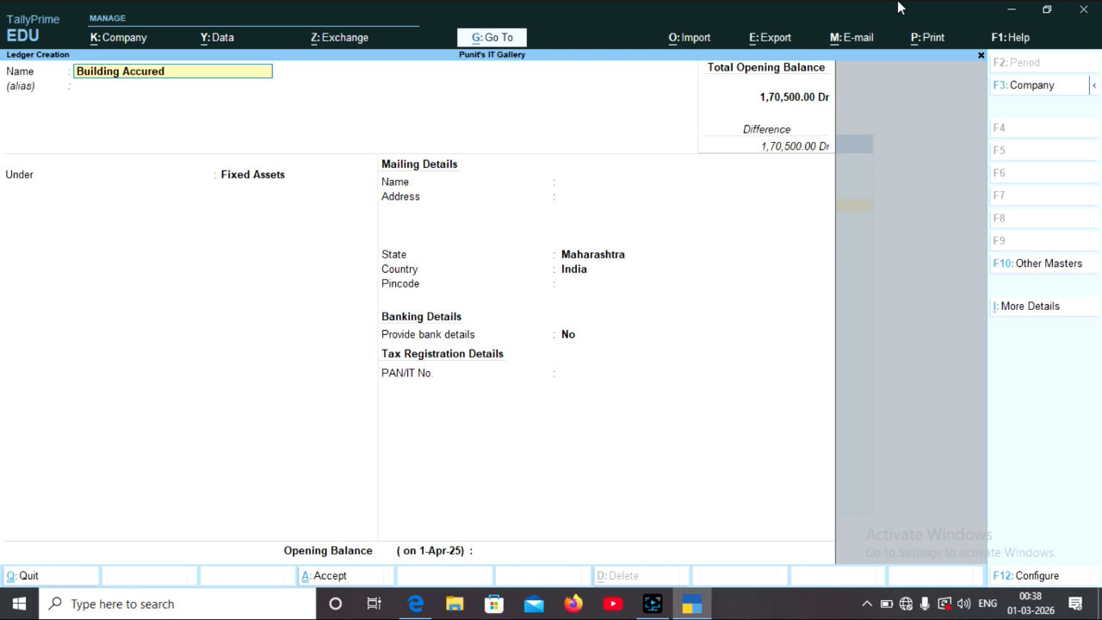
pyautogui.write(' Dep')
pyautogui.press('Return')
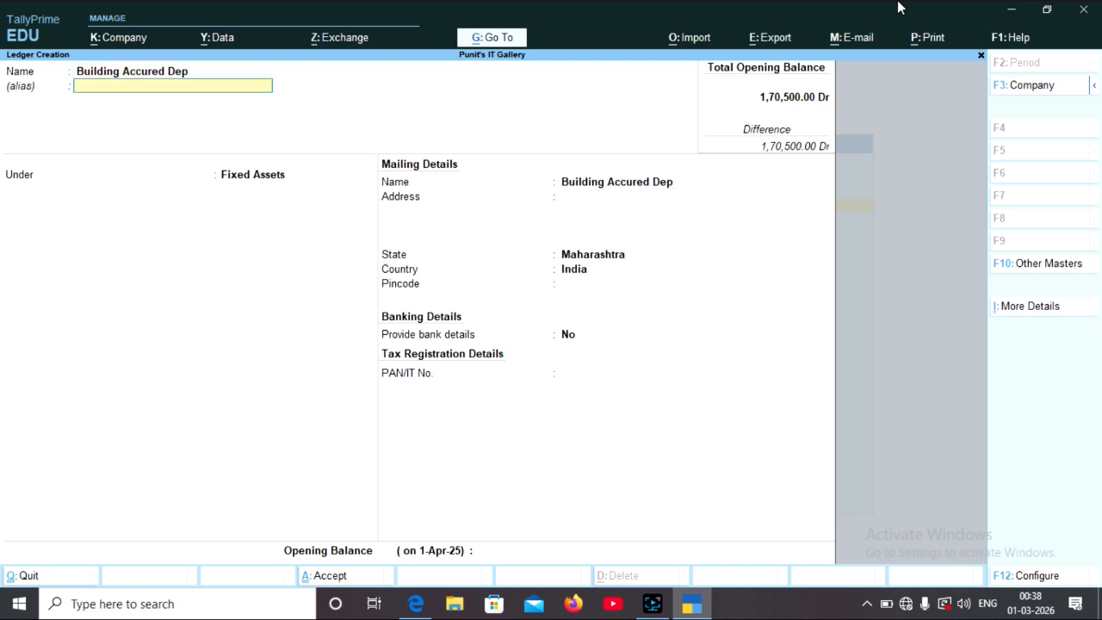
pyautogui.press('Return')
pyautogui.press('Return')
pyautogui.press('Return')
pyautogui.press('Return')
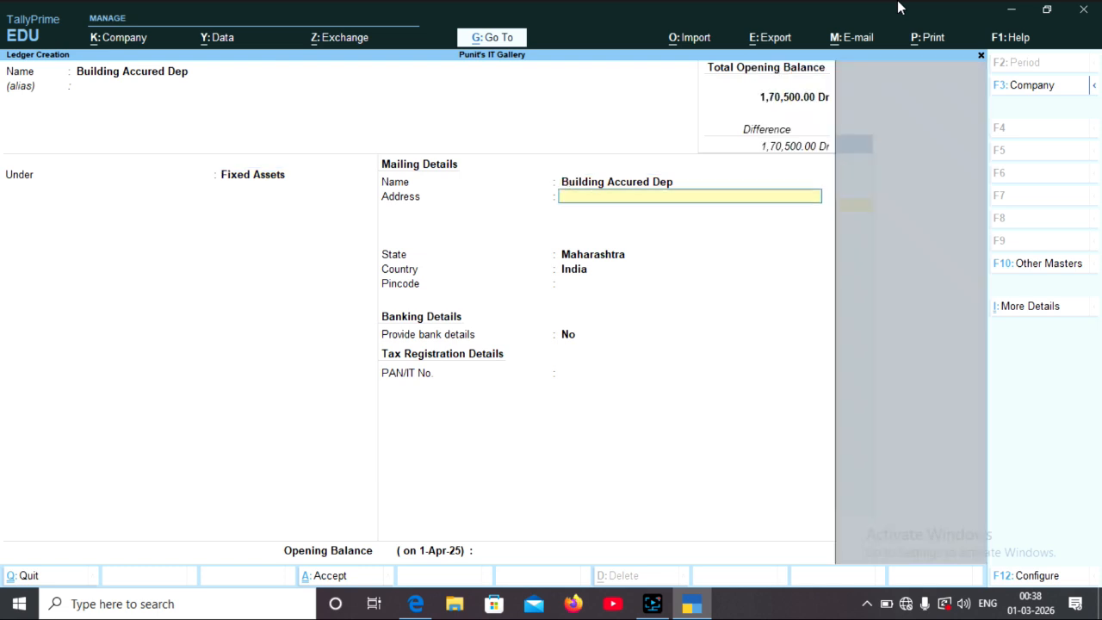
pyautogui.press('Return')
pyautogui.press('Return')
pyautogui.press('Return')
pyautogui.press('Return')
pyautogui.press('Return')
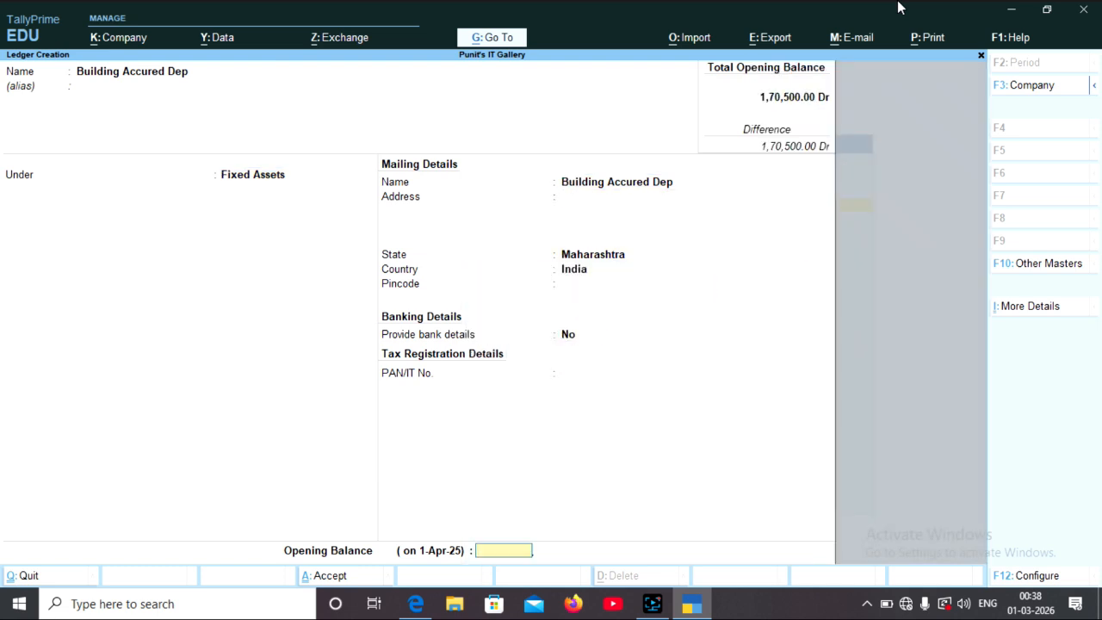
# - Set the Building Accured Dep ledger's opening balance to 6,000 Cr and save it
pyautogui.write('6000')
pyautogui.press('Return')
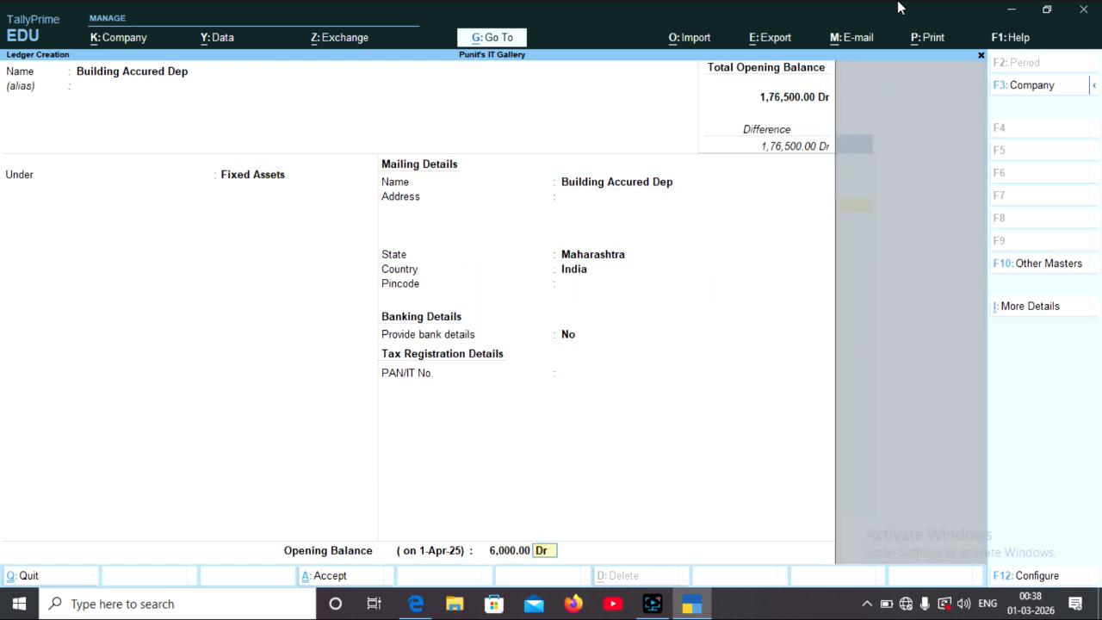
pyautogui.write('c')
pyautogui.press('Return')
pyautogui.press('Return')
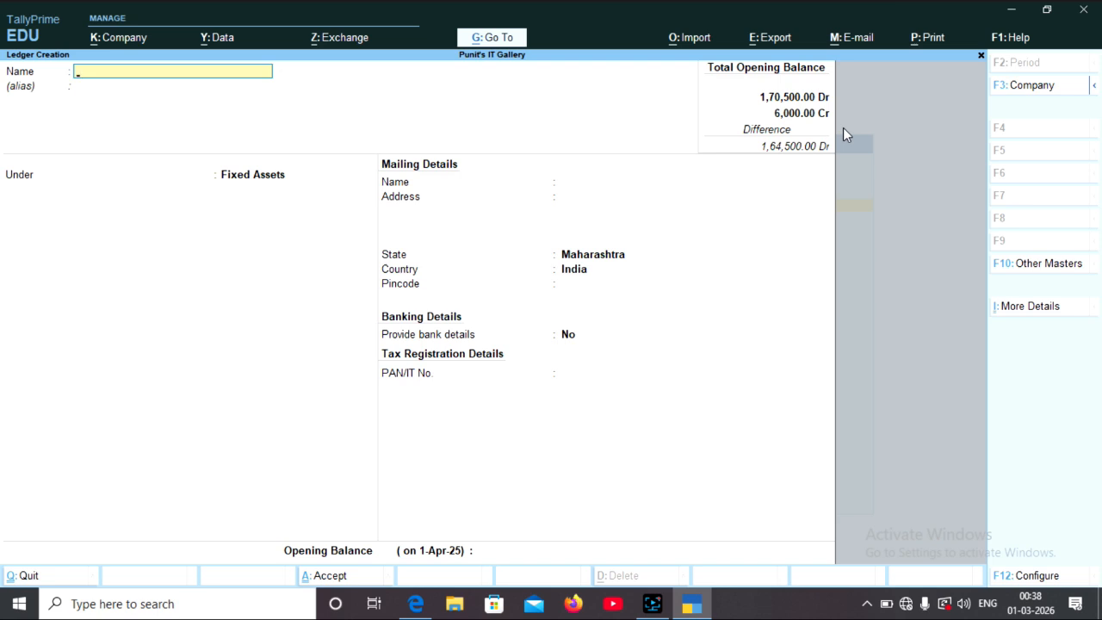
# - Name the next ledger Office Equipment Cost, keeping it under Fixed Assets with the default mailing and bank details
pyautogui.write('Office Equipment')
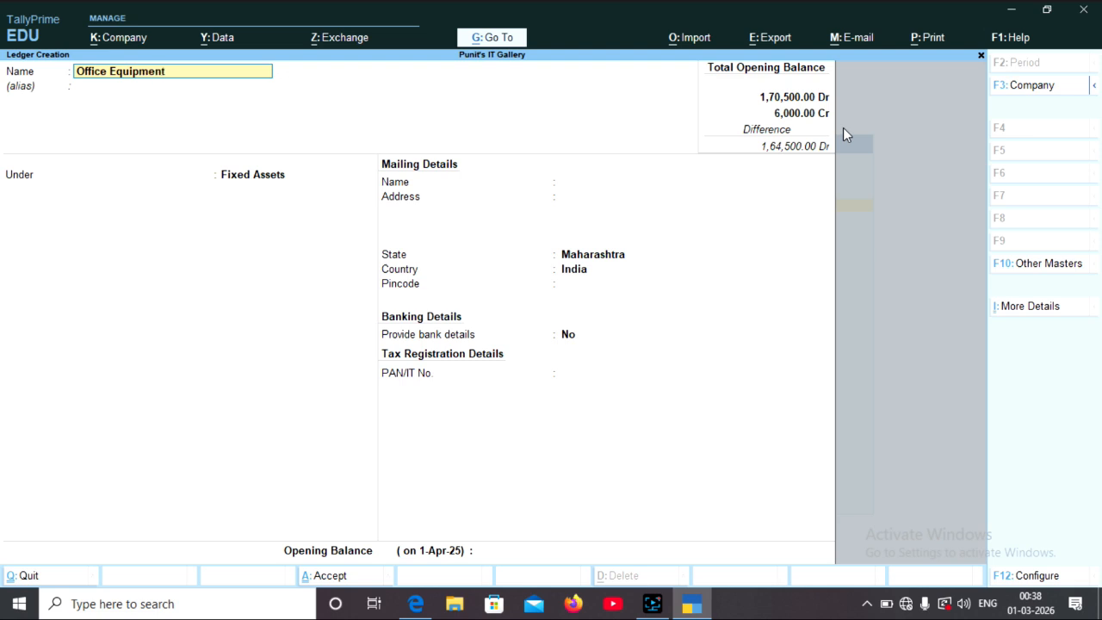
pyautogui.write(' Cost')
pyautogui.press('Return')
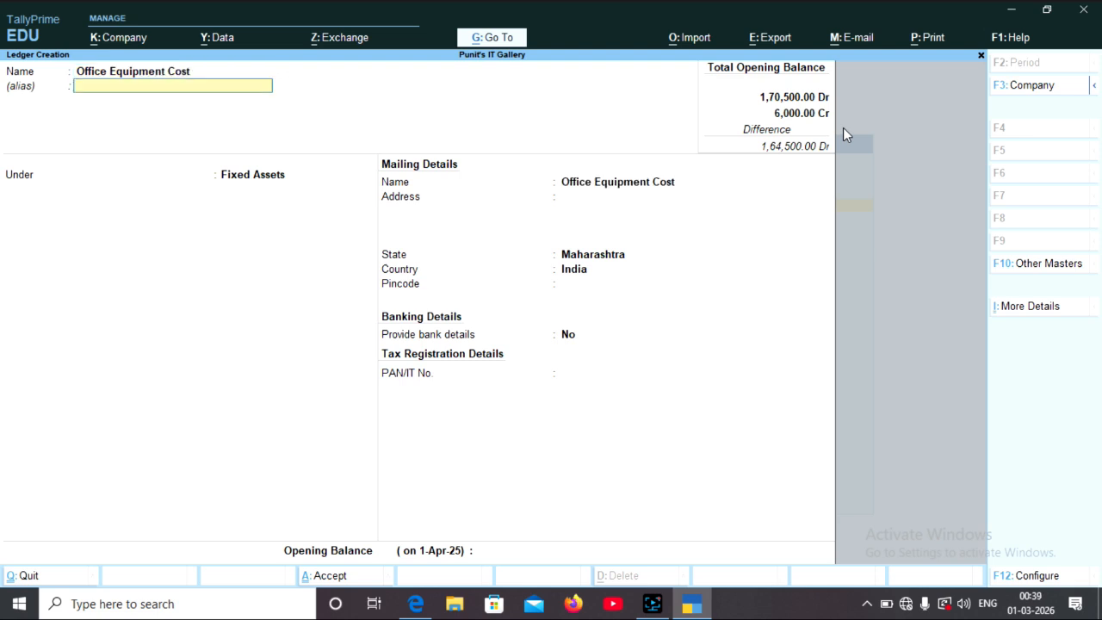
pyautogui.press('Return')
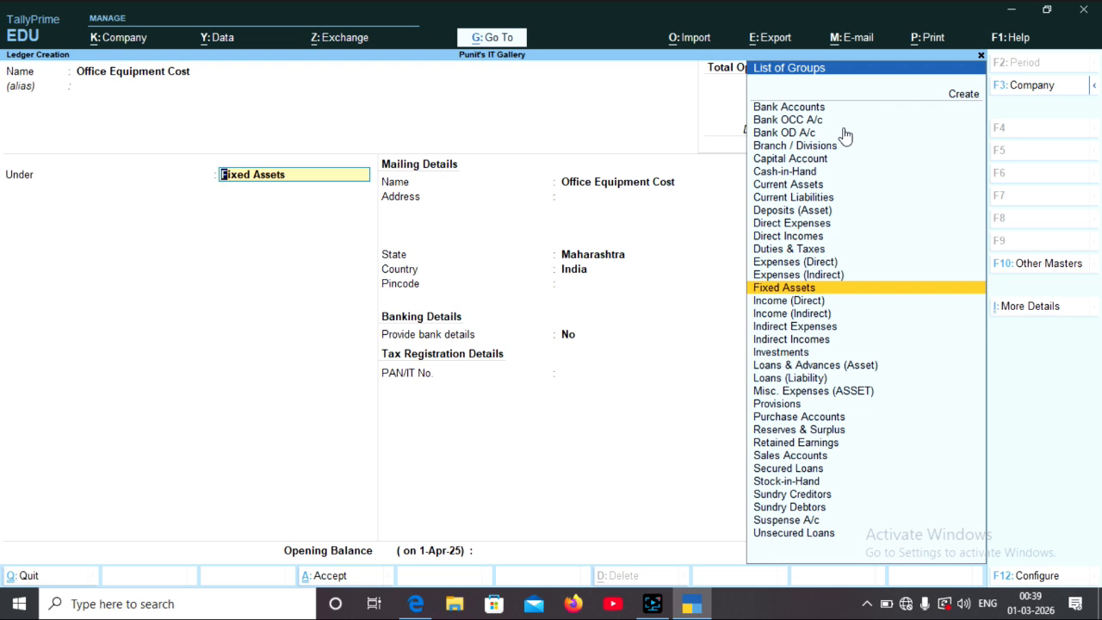
pyautogui.press('Return')
pyautogui.press('Return')
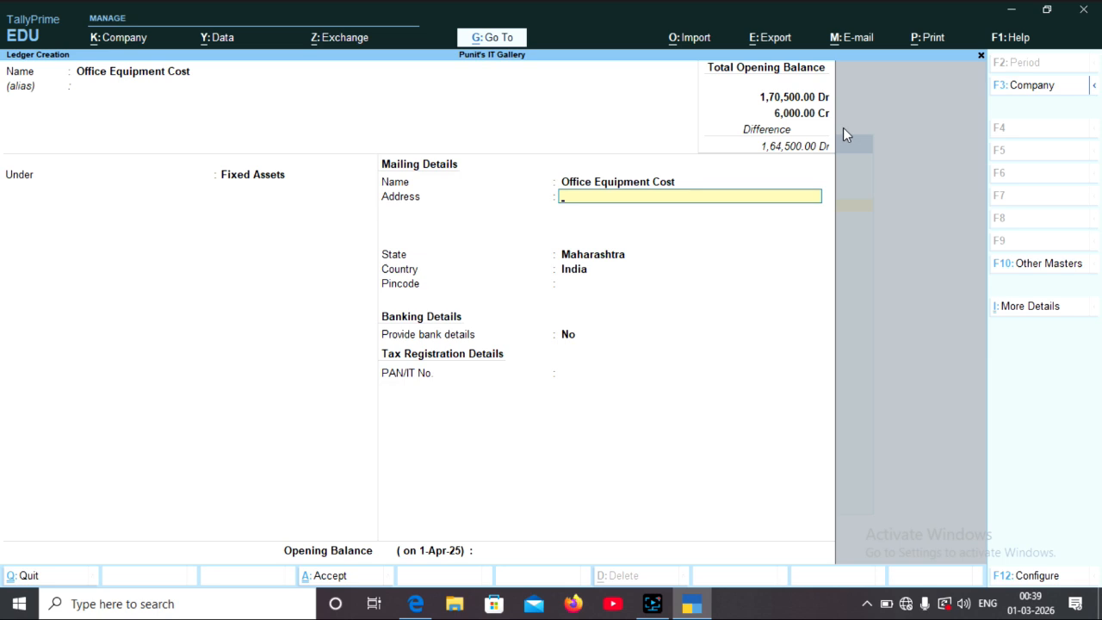
pyautogui.press('Return')
pyautogui.press('Return')
pyautogui.press('Return')
pyautogui.press('Return')
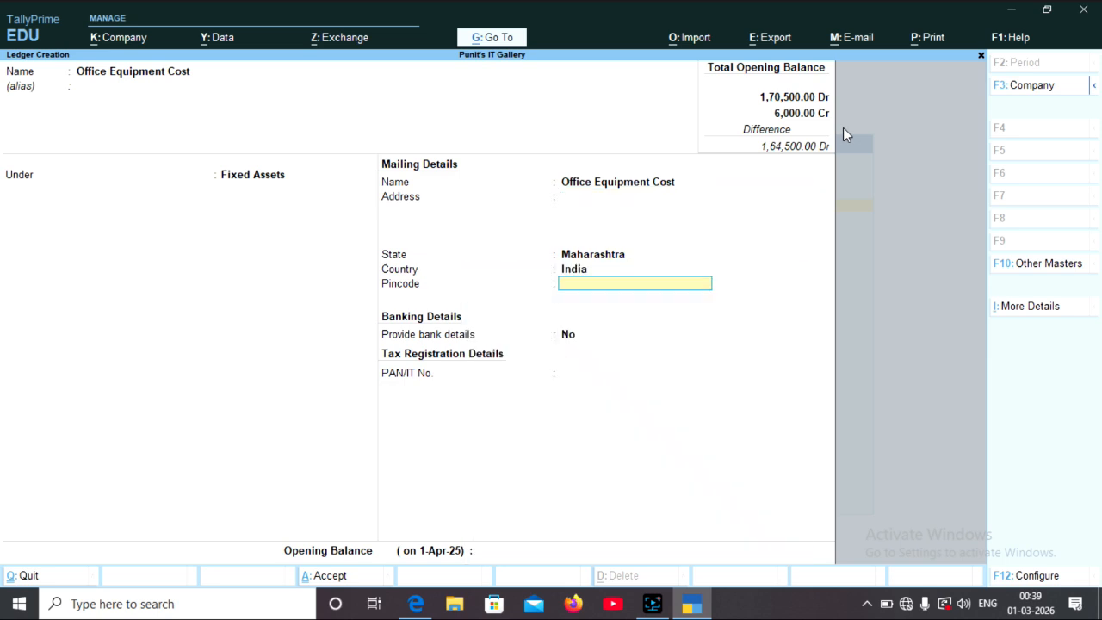
pyautogui.press('Return')
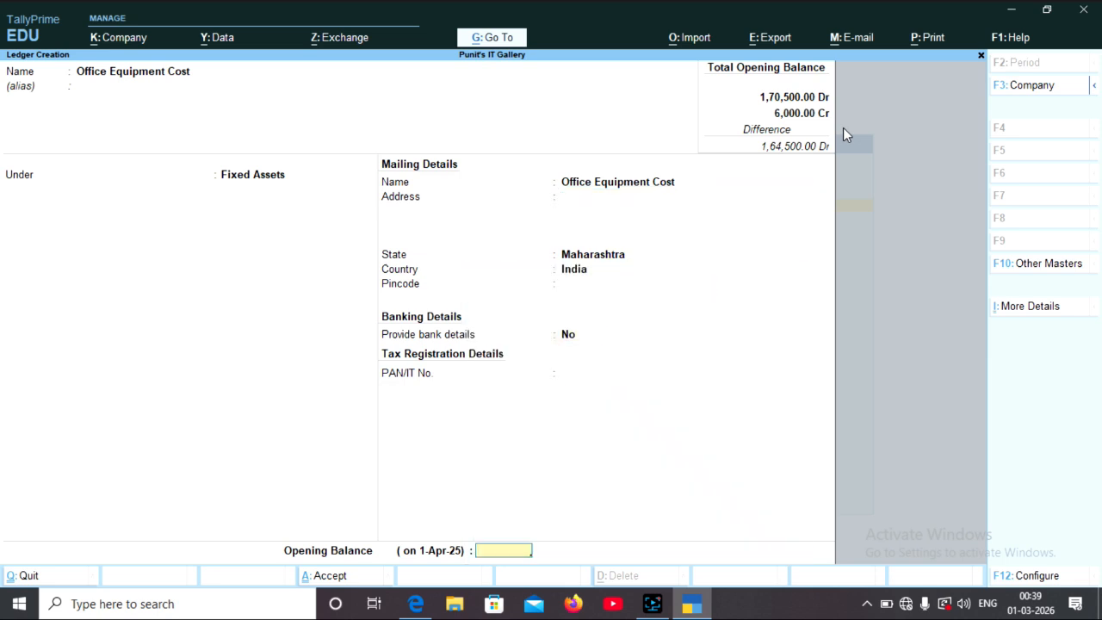
# - Set the Office Equipment Cost ledger's opening balance to 25,000 Dr and save it
pyautogui.write('25000')
pyautogui.press('Return')
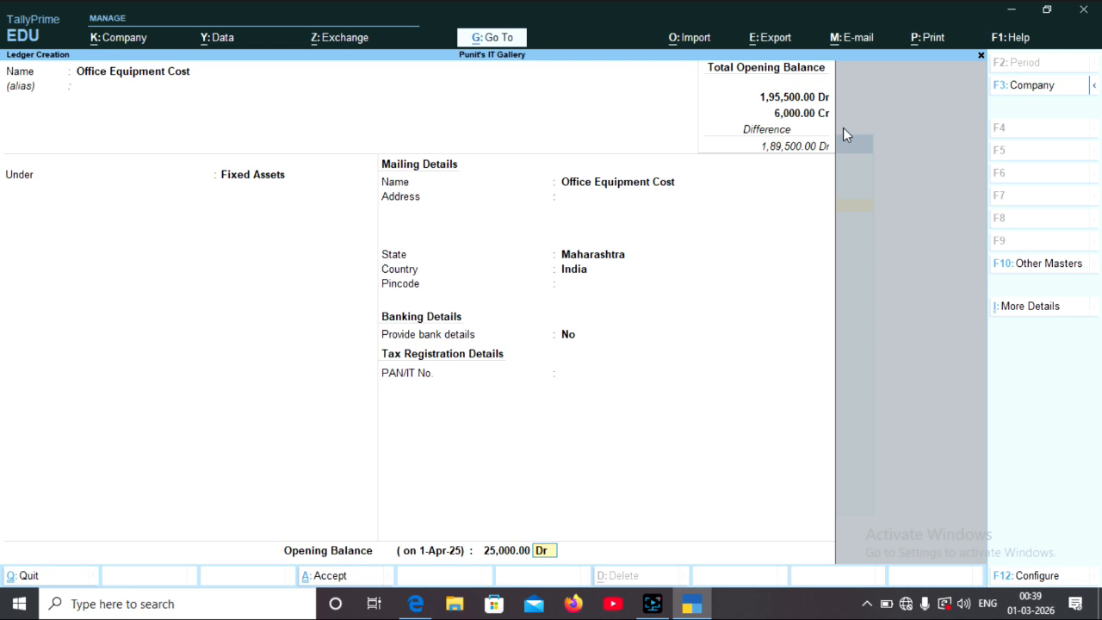
pyautogui.press('Return')
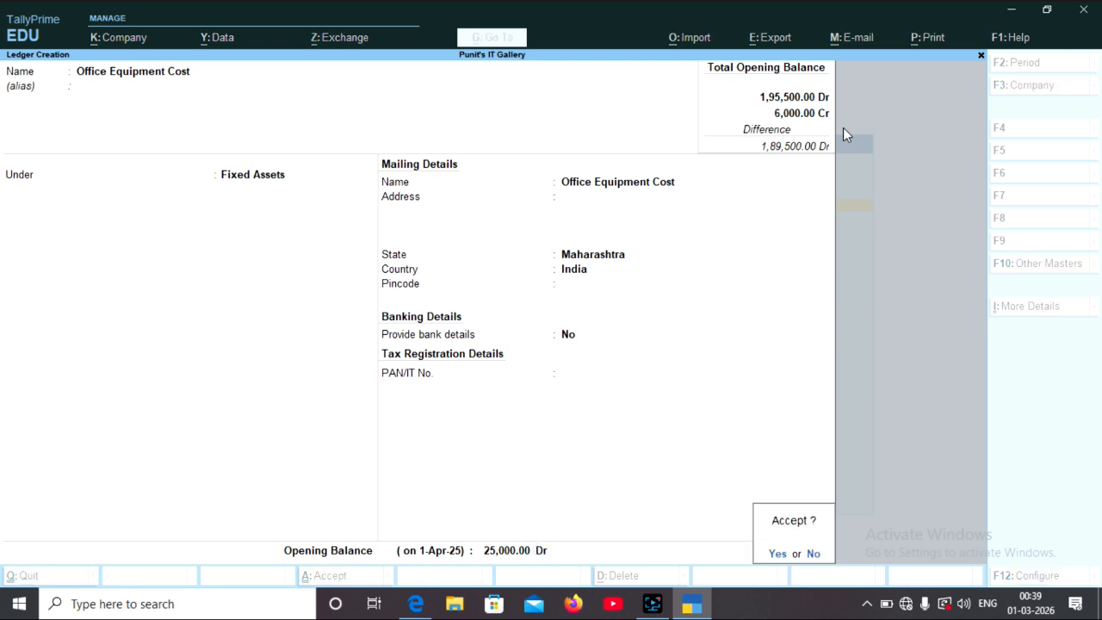
pyautogui.press('Return')
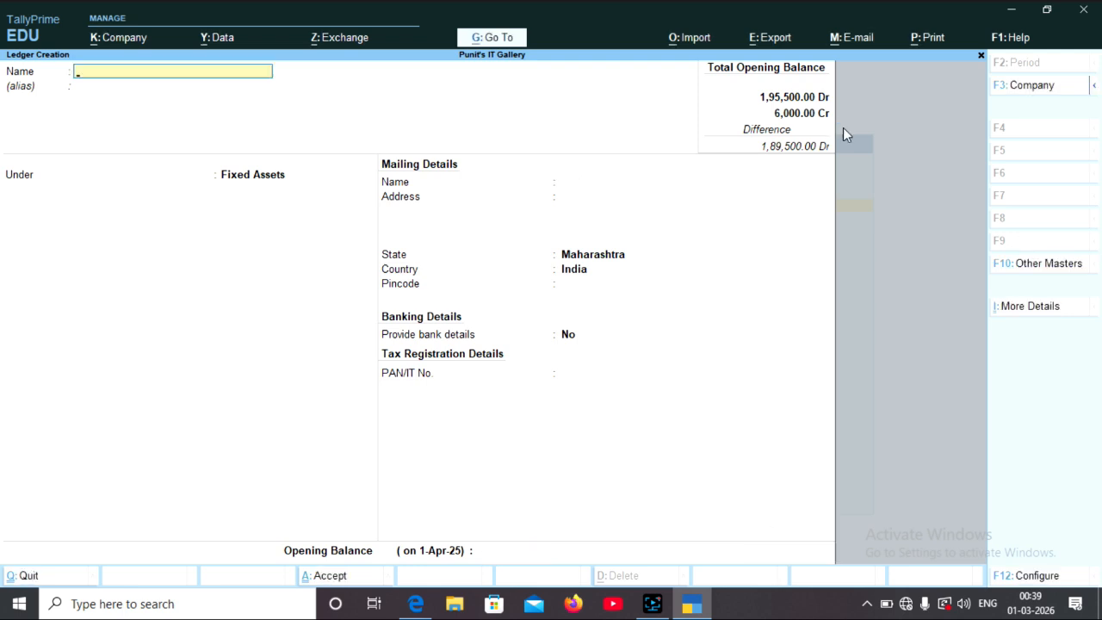
# - Name the next ledger Office Equipment Dep and place it under Fixed Assets, keeping the default mailing and bank details
pyautogui.write('Office Equipment Dep')
pyautogui.press('Return')
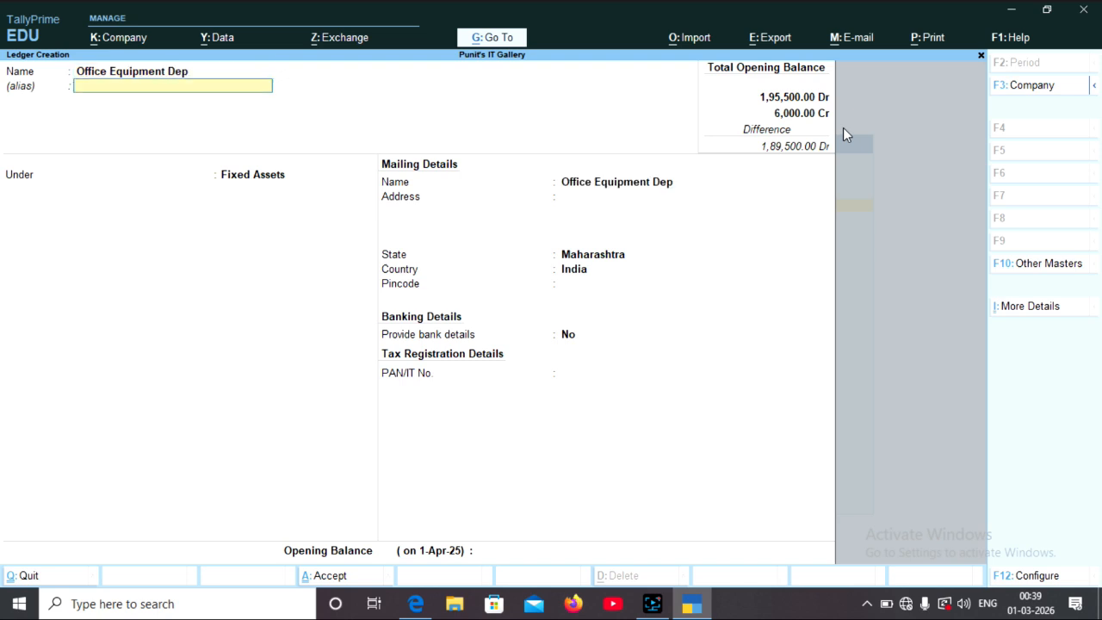
pyautogui.press('Return')
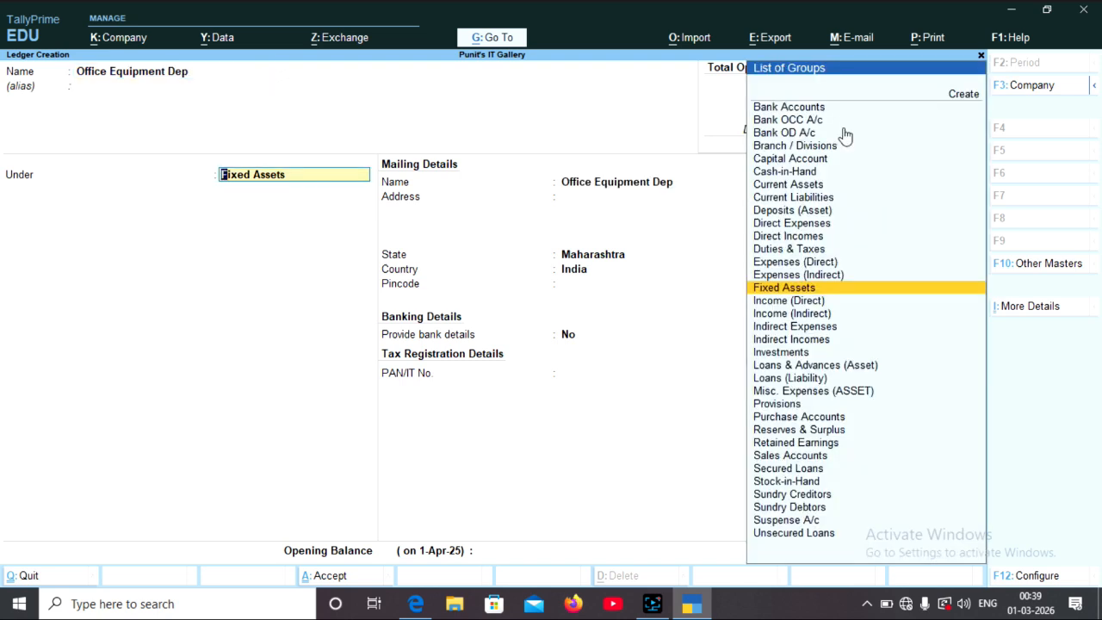
pyautogui.write('fi')
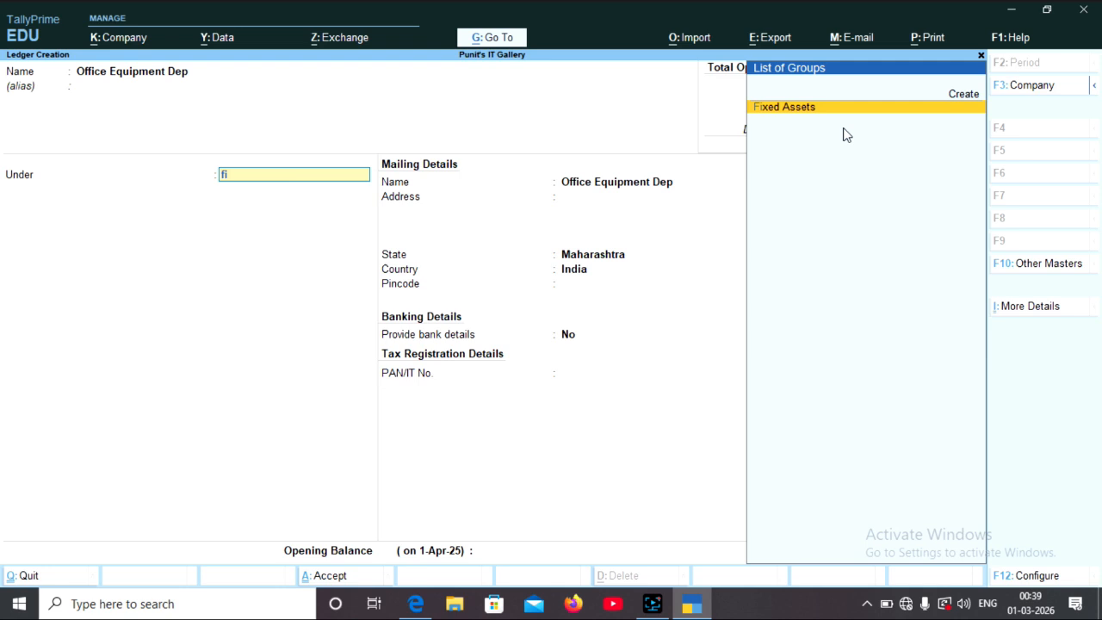
pyautogui.press('Return')
pyautogui.press('Return')
pyautogui.press('Return')
pyautogui.press('Return')
pyautogui.press('Return')
pyautogui.press('Return')
pyautogui.press('Return')
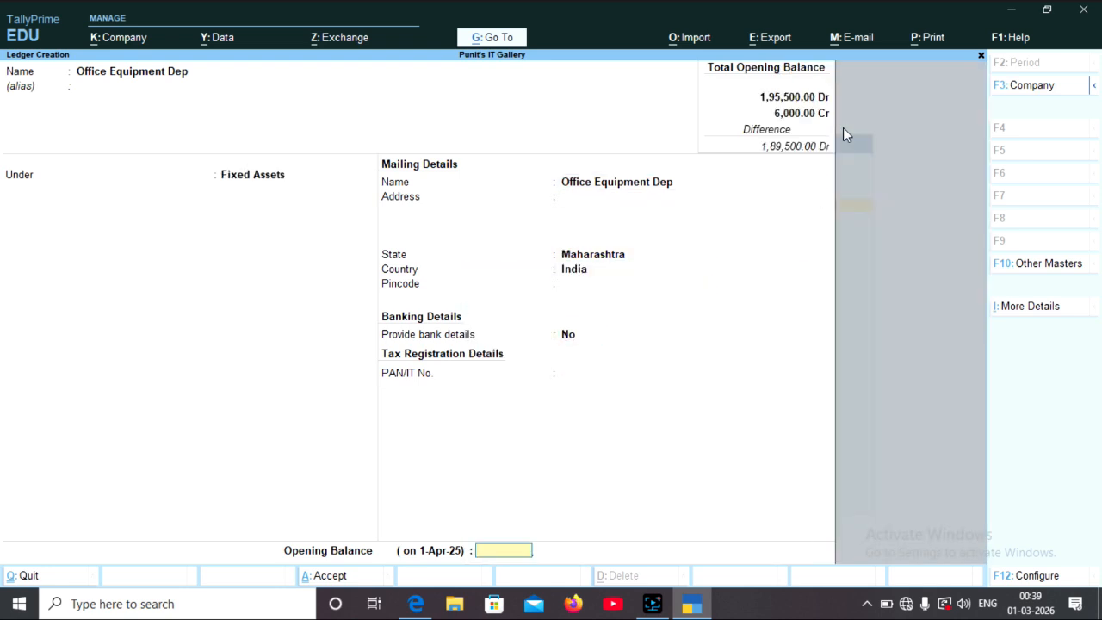
# - Set the Office Equipment Dep ledger's opening balance to 1,000 Dr and save it
pyautogui.write('1000')
pyautogui.press('Return')
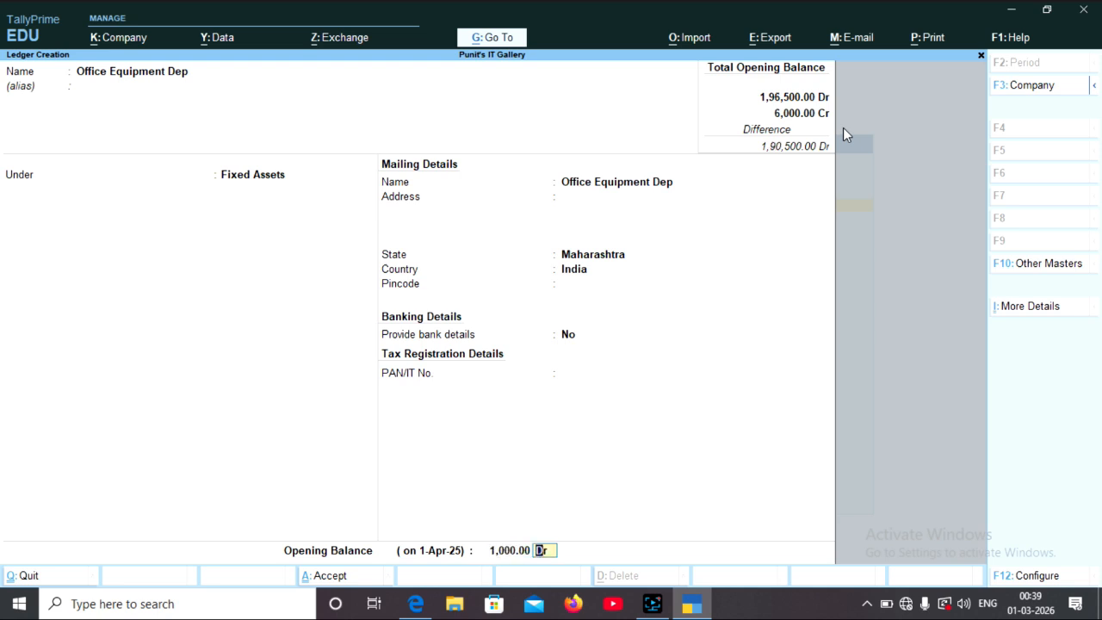
pyautogui.press('Return')
pyautogui.press('Return')
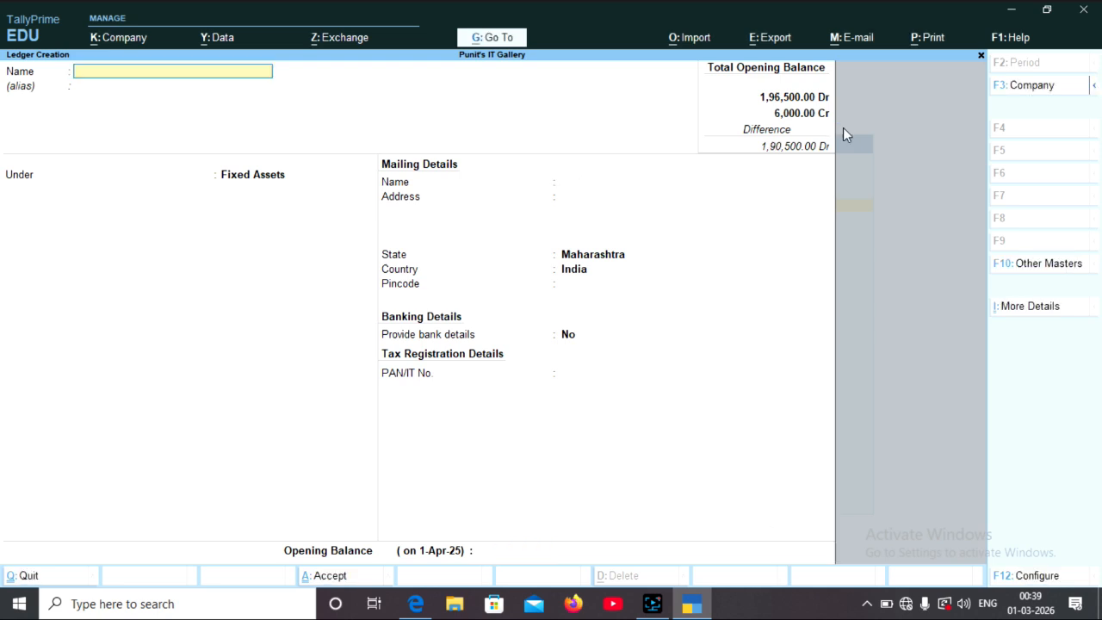
# - Name the next ledger Sales Tax and place it under Duties & Taxes, with duty type Others and 0 % calculation
pyautogui.write('Sales Tax')
pyautogui.press('Return')
pyautogui.press('Return')
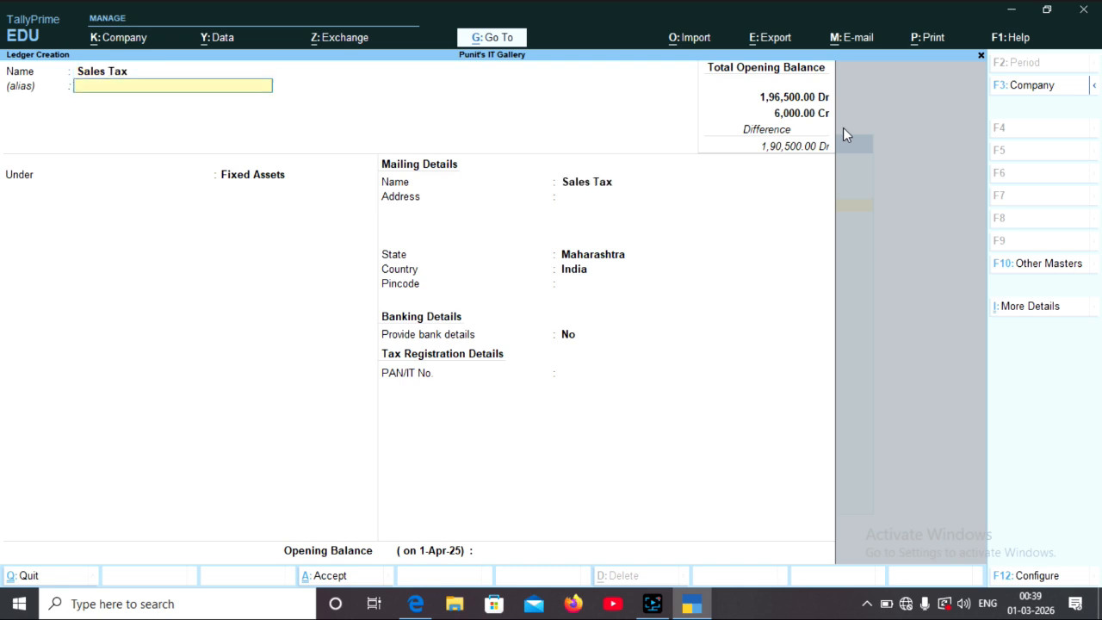
pyautogui.write('Dut')
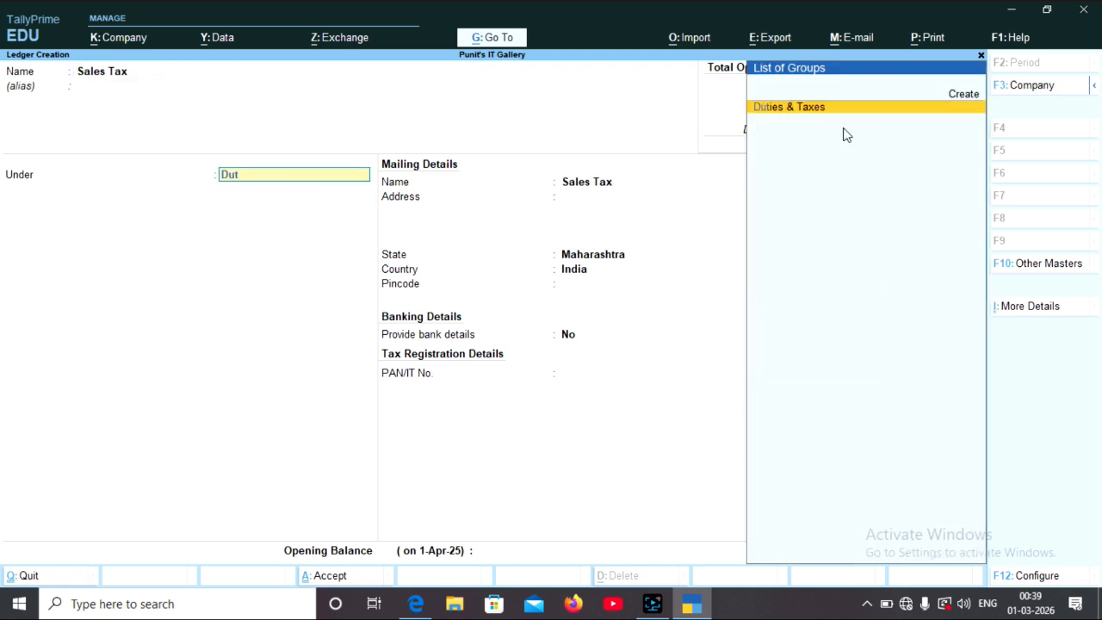
pyautogui.write('i')
pyautogui.press('Return')
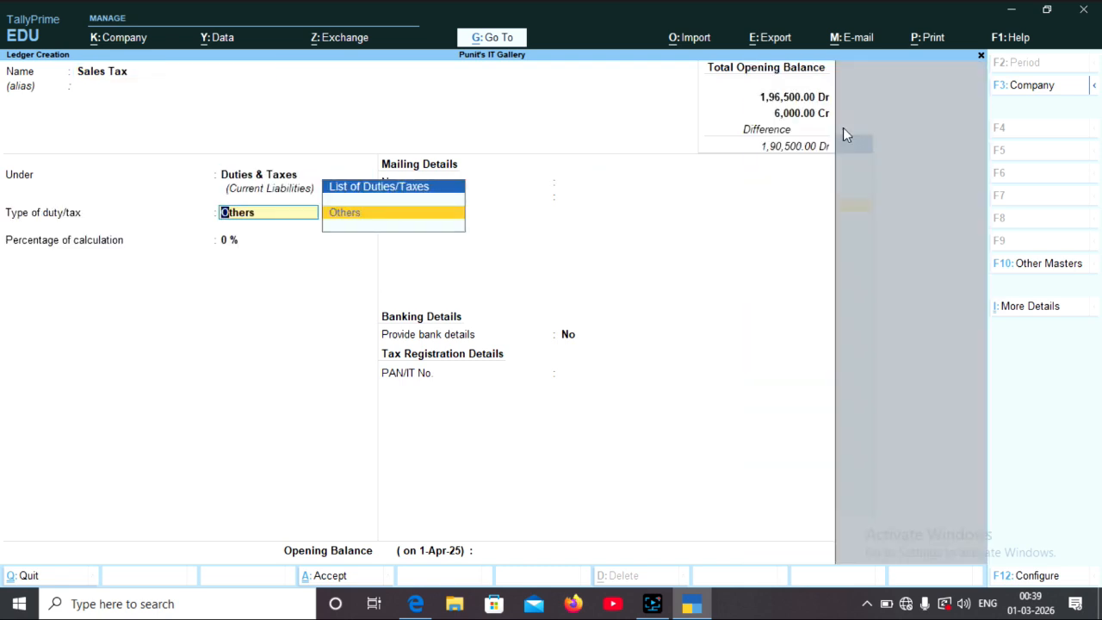
pyautogui.press('Return')
pyautogui.press('Return')
pyautogui.press('Return')
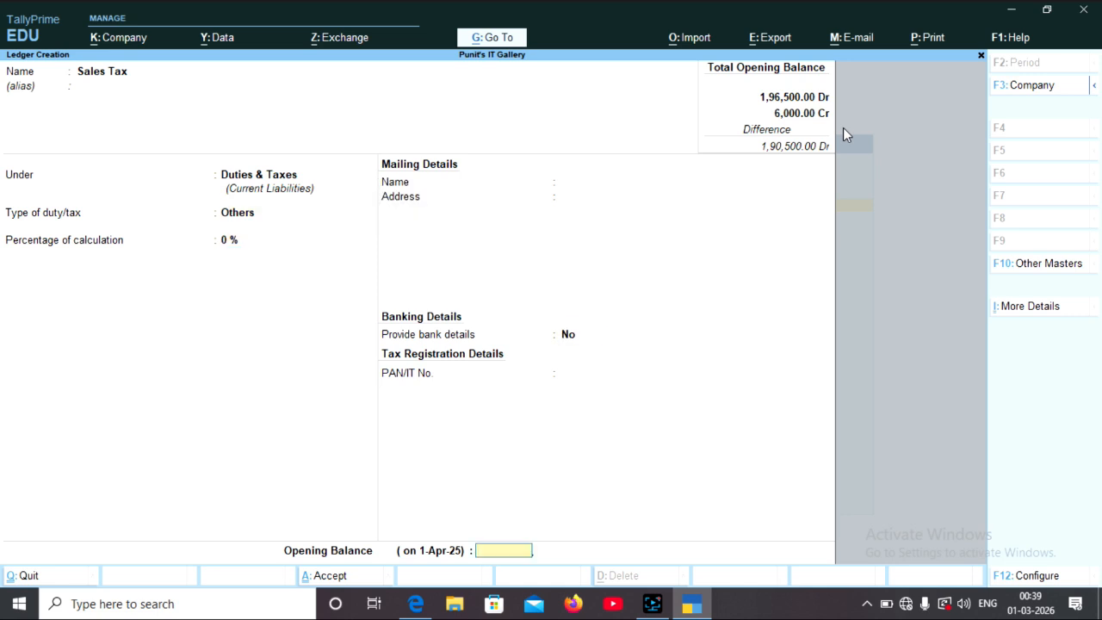
# - Set the Sales Tax ledger's opening balance to 9,000 Cr and save it
pyautogui.write('9000')
pyautogui.press('Return')
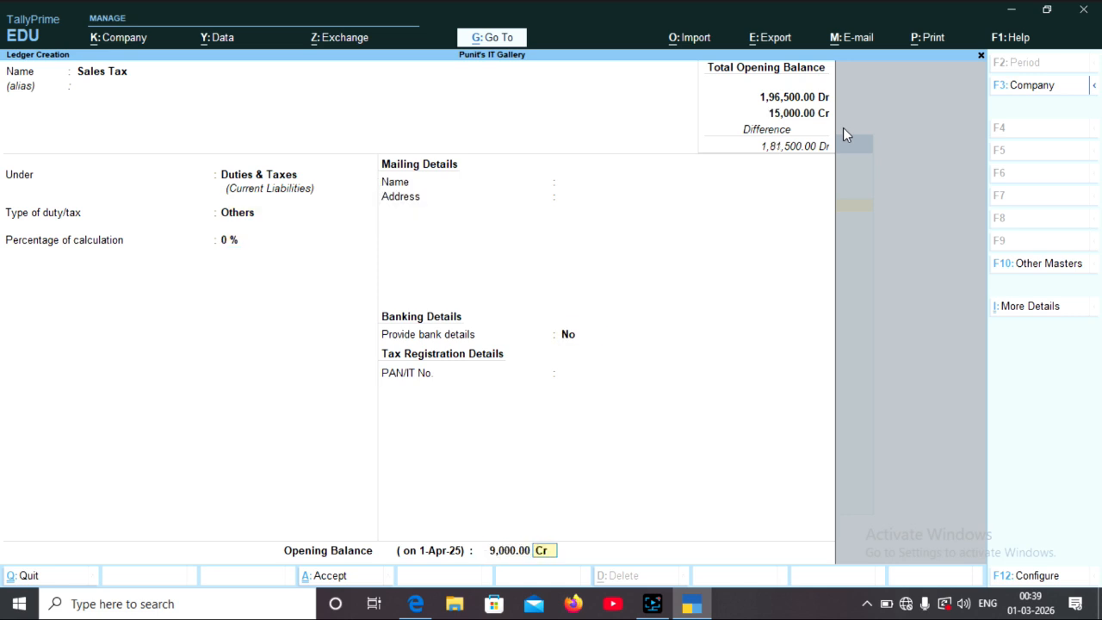
pyautogui.press('Return')
pyautogui.press('Return')
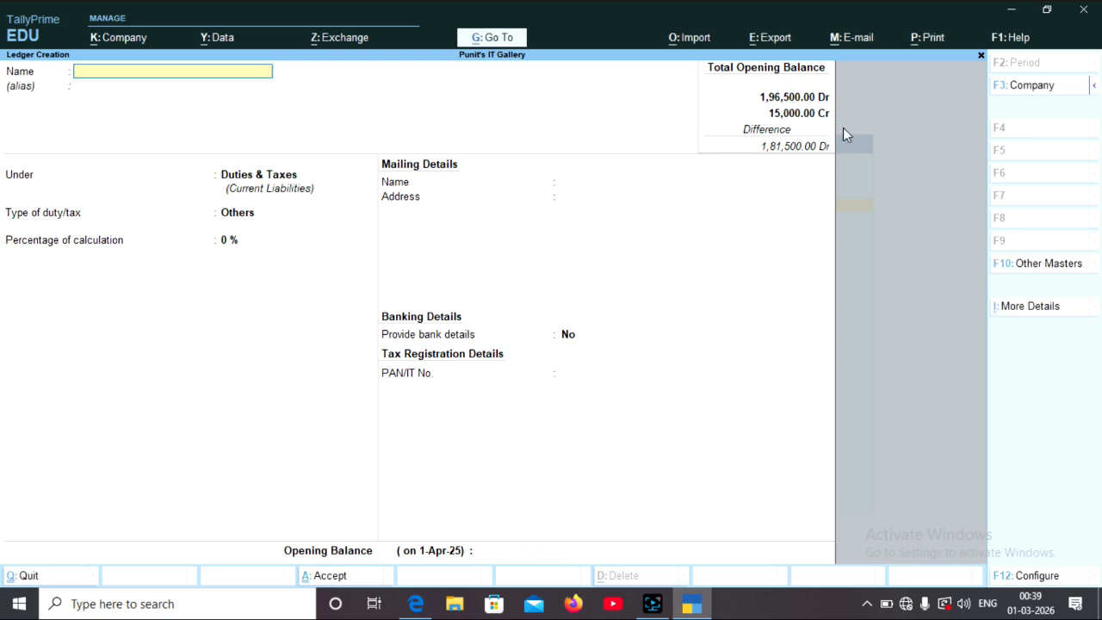
# - Name the next ledger T.D.S., keeping it under Duties & Taxes with duty type Others and 0 % calculation
pyautogui.write('T.D.S')
pyautogui.press('Return')
pyautogui.press('Return')
pyautogui.press('Return')
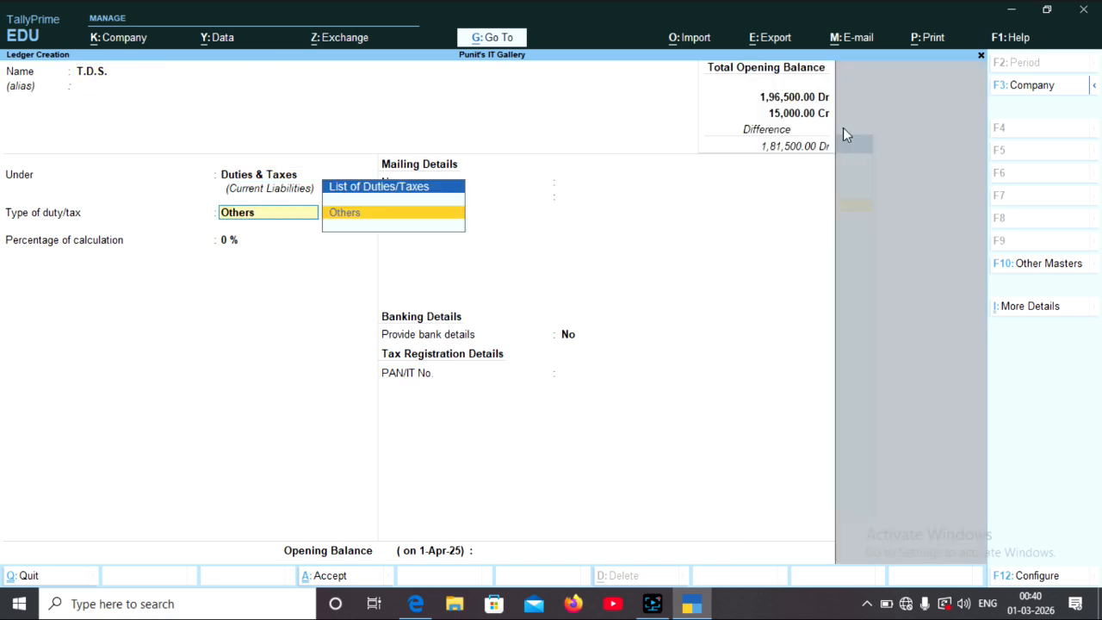
pyautogui.press('Return')
pyautogui.press('Return')
pyautogui.press('Return')
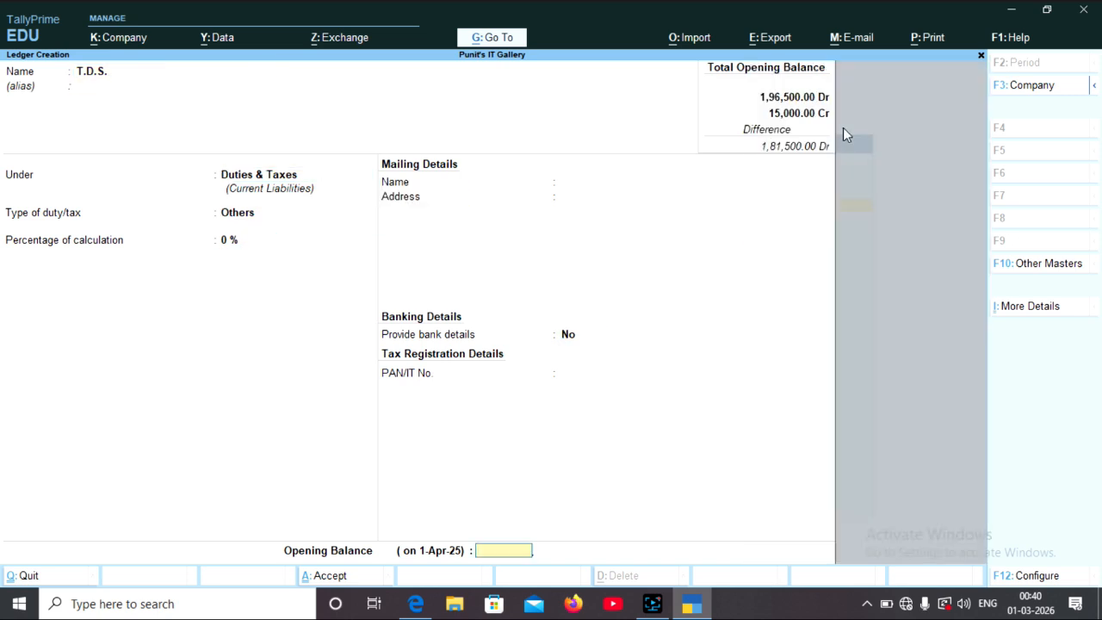
# - Set the T.D.S. ledger's opening balance to 4,500 Cr and save it
pyautogui.write('4500')
pyautogui.press('Return')
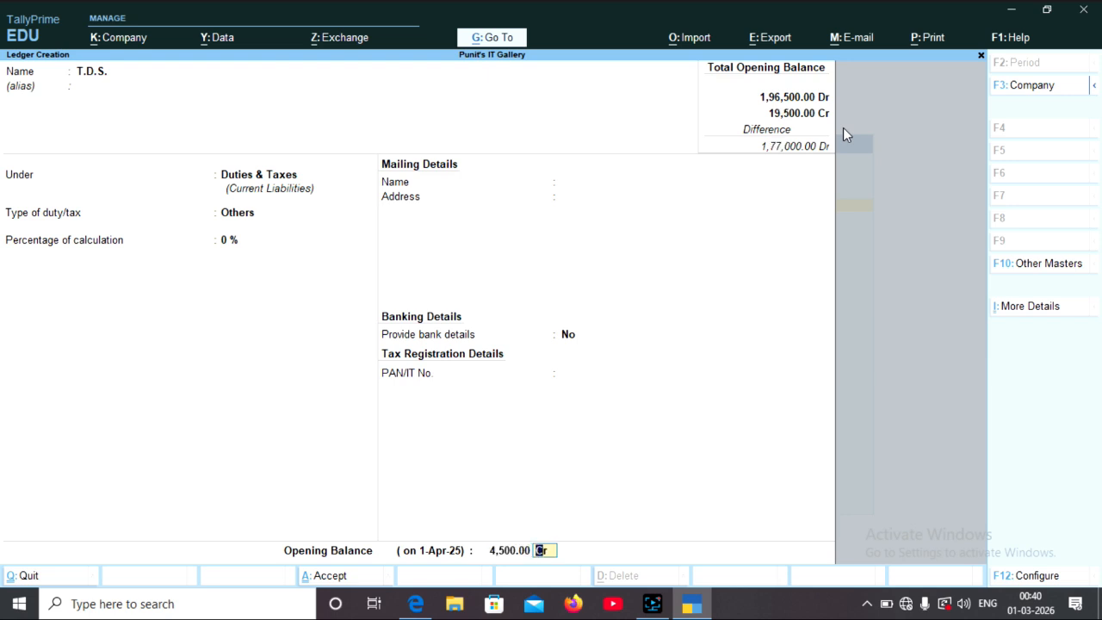
pyautogui.press('Return')
pyautogui.press('Return')
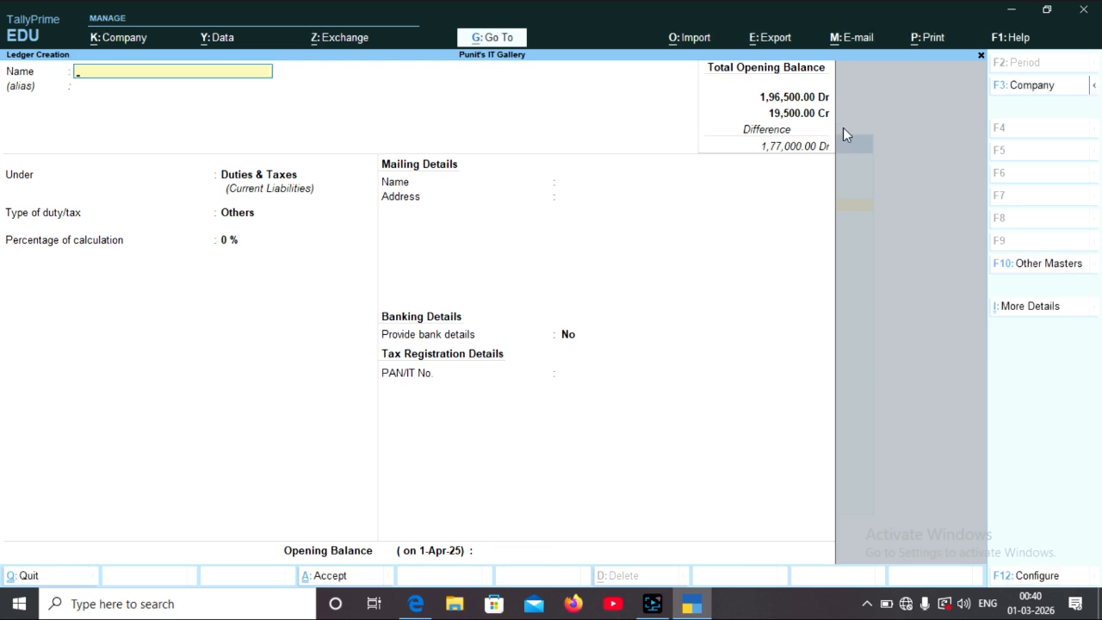
# - Name the next ledger with the individual creditor's full name and place it under Sundry Creditors, with bill-by-bill balances set to No
pyautogui.write('Shiv Kumar')
pyautogui.press('Return')
pyautogui.press('Return')
pyautogui.write('Su')
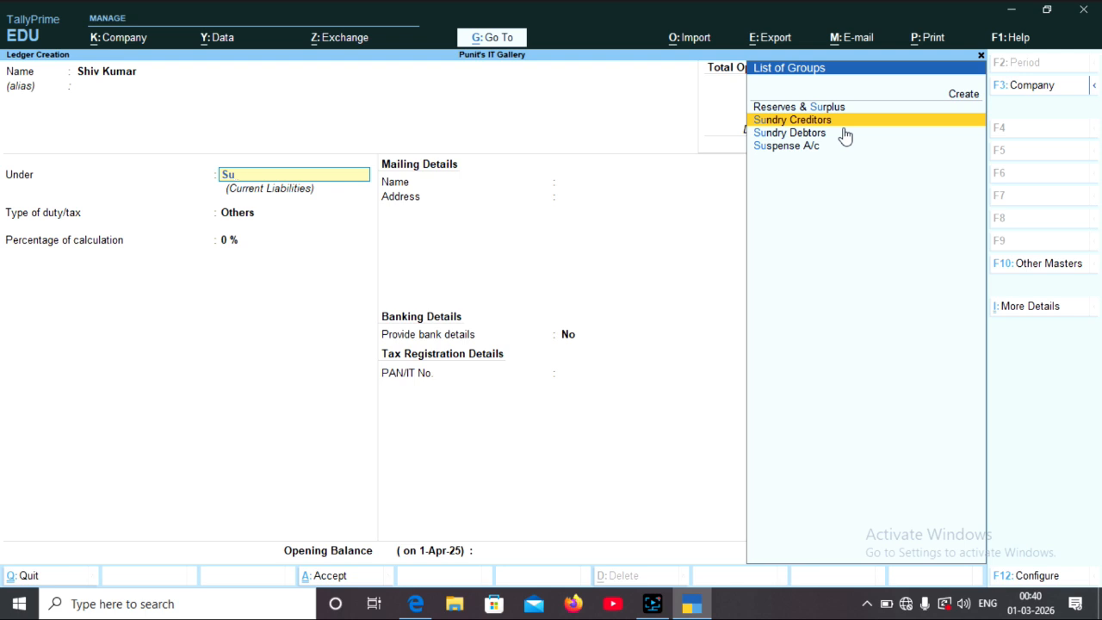
pyautogui.press('Return')
pyautogui.write('n')
pyautogui.press('Return')
pyautogui.press('Return')
pyautogui.press('Return')
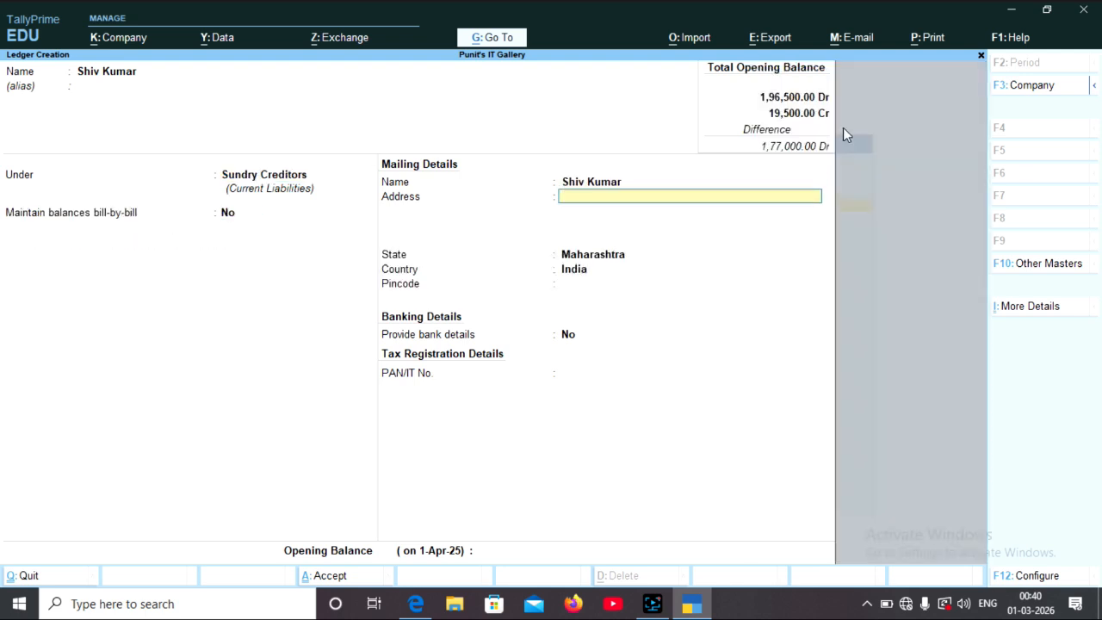
pyautogui.press('Return')
pyautogui.press('Return')
pyautogui.press('Return')
pyautogui.press('Return')
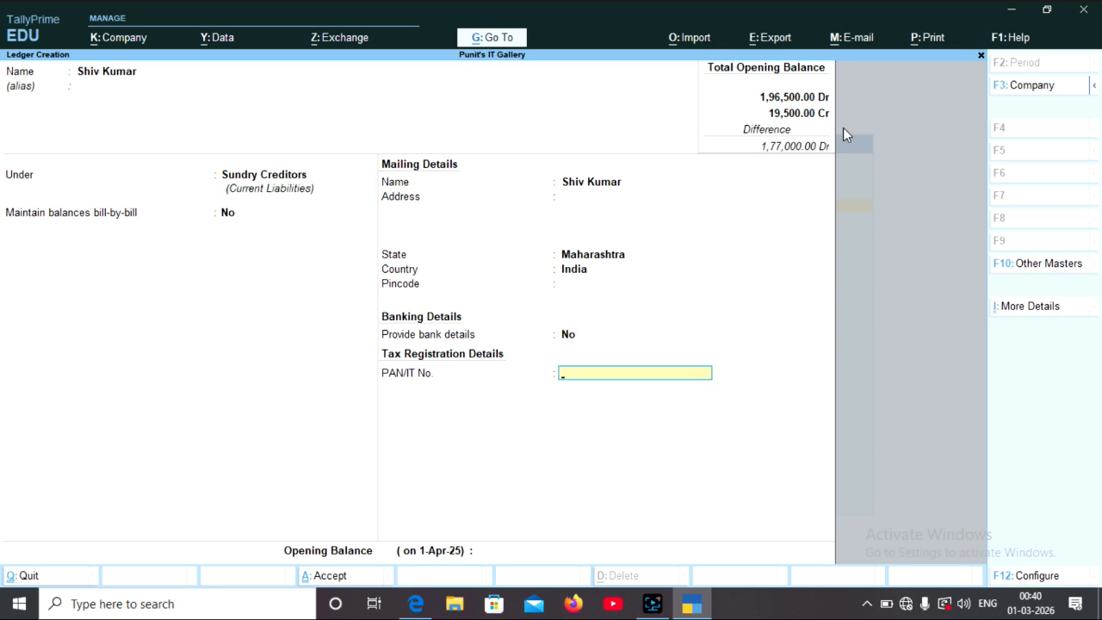
# - Set the individual creditor ledger's opening balance to 32,000 Cr and save it
pyautogui.write('32000')
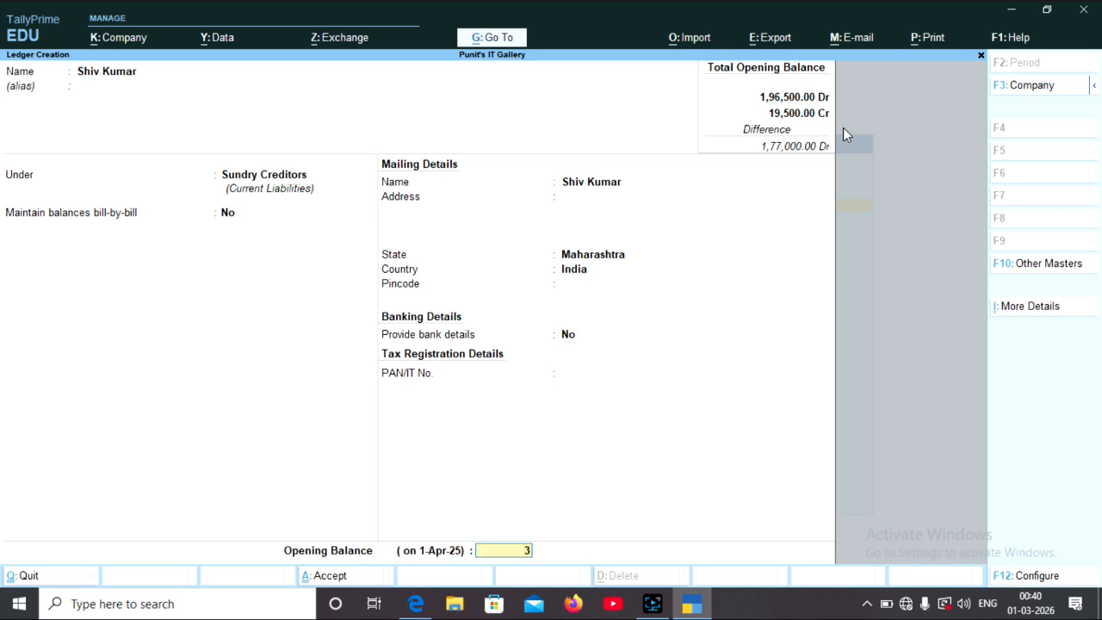
pyautogui.press('Return')
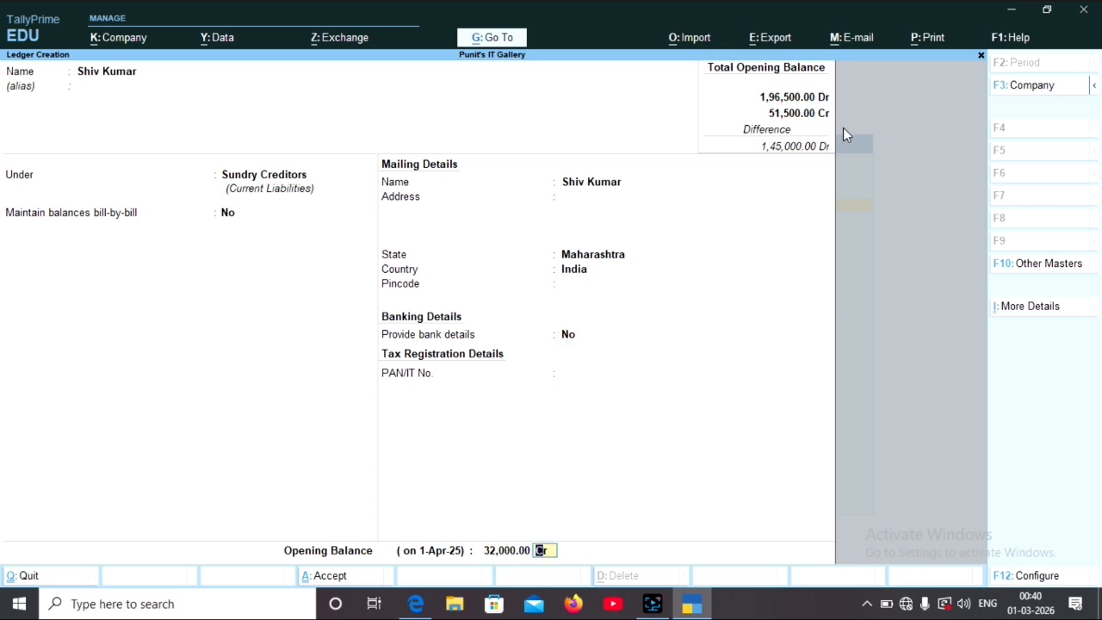
pyautogui.press('Return')
pyautogui.press('Return')
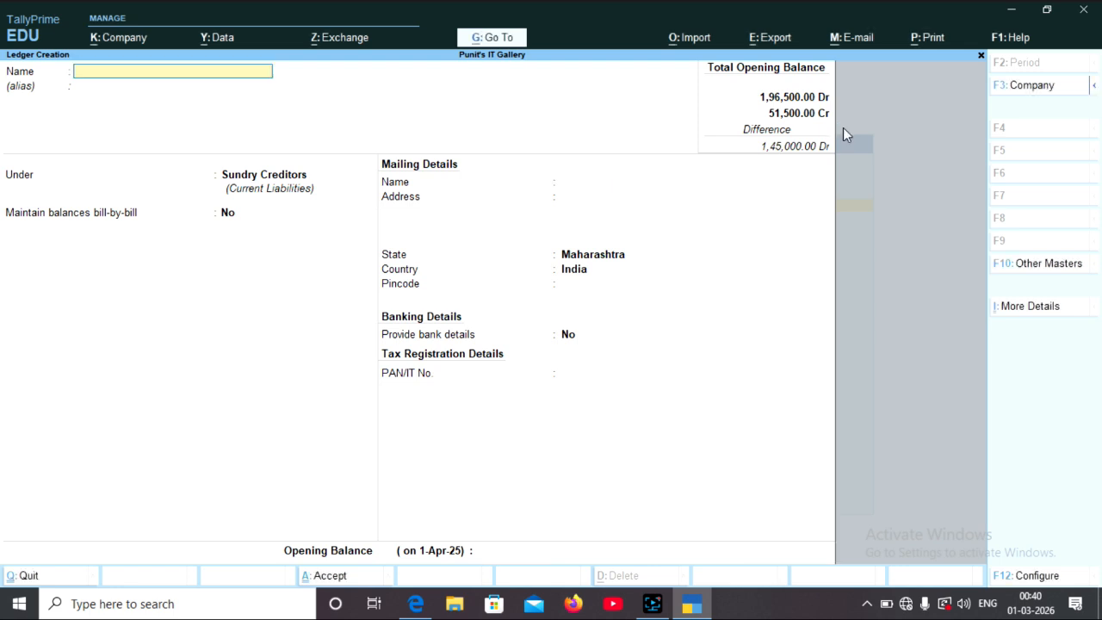
# - Name the next ledger Sona Enterprises, keeping it under Sundry Creditors without bill-by-bill balances and with the default mailing and bank details
pyautogui.write('Sona Enterprises')
pyautogui.press('Return')
pyautogui.press('Return')
pyautogui.press('Return')
pyautogui.press('Return')
pyautogui.press('Return')
pyautogui.press('Return')
pyautogui.press('Return')
pyautogui.press('Return')
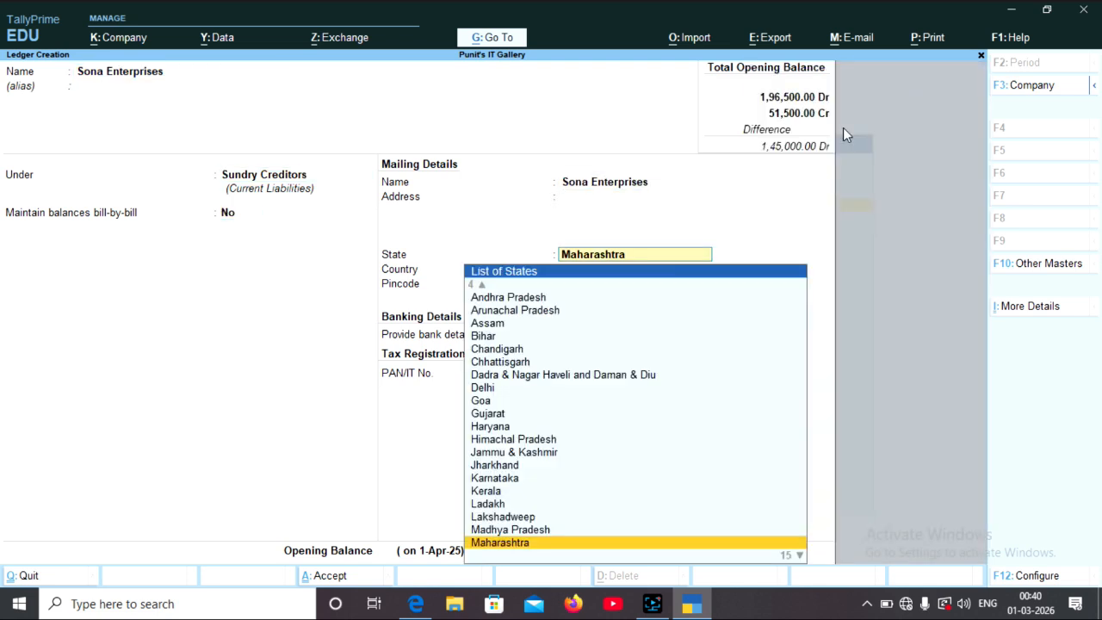
pyautogui.press('Return')
pyautogui.press('Return')
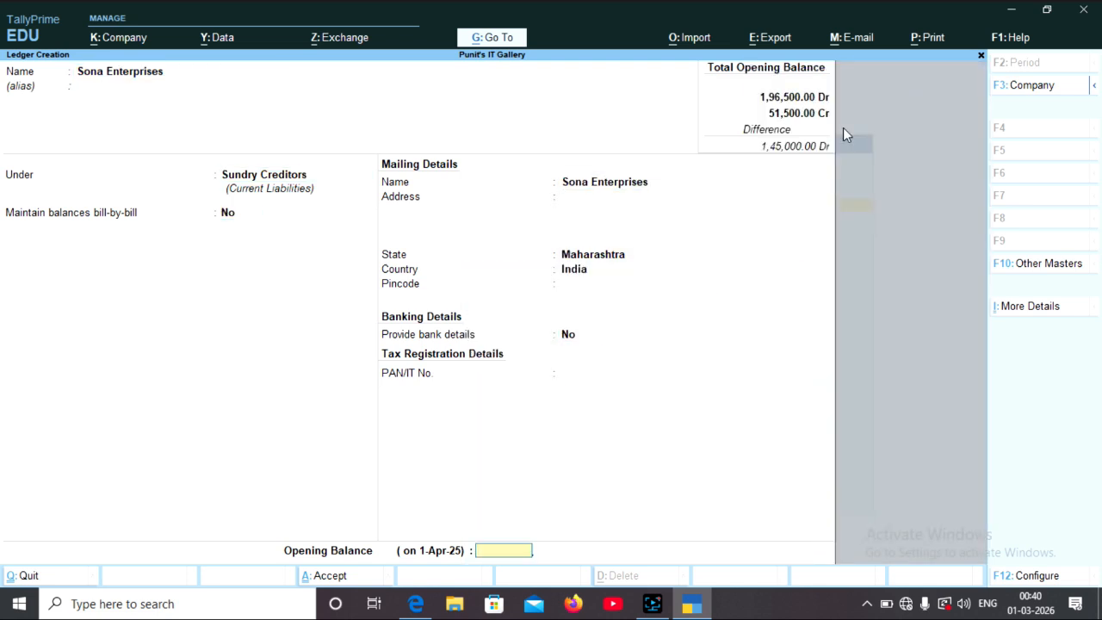
# - Set the Sona Enterprises ledger's opening balance to 20,000 Cr and save it
pyautogui.write('20000')
pyautogui.press('Return')
pyautogui.press('Return')
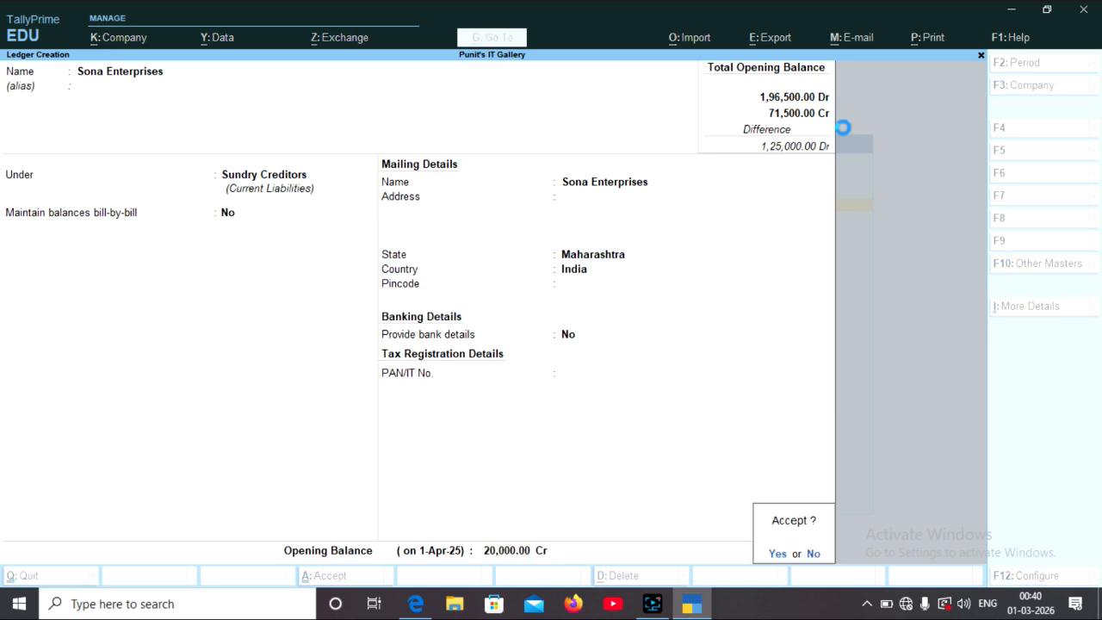
pyautogui.press('Return')
# - Name the next ledger Education Loan and place it under Secured Loans, keeping the default mailing and bank details
pyautogui.write('Educati')
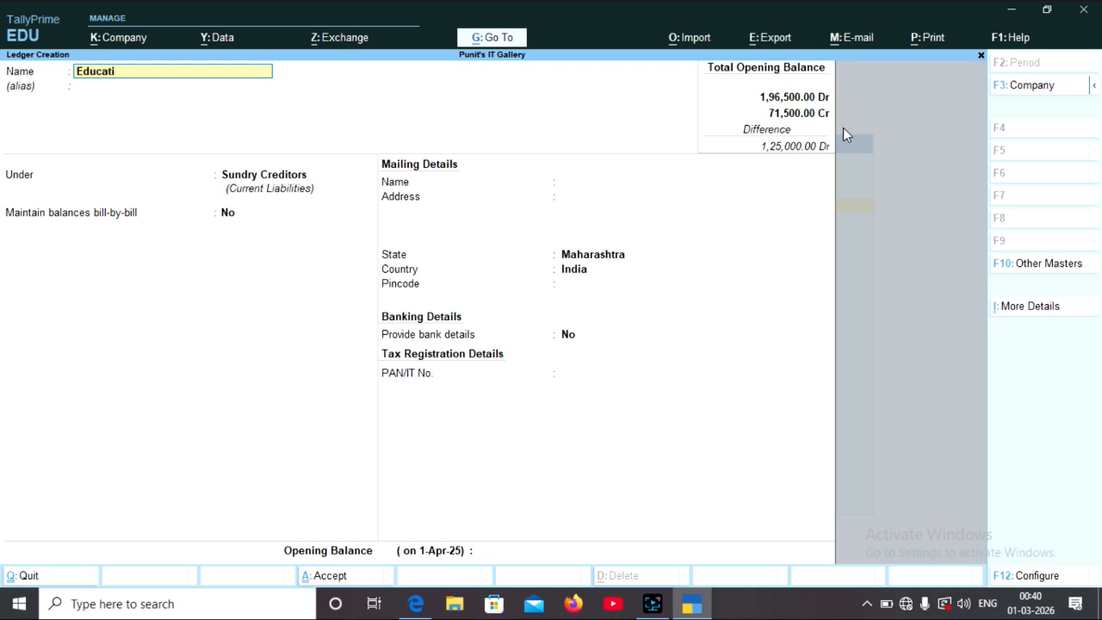
pyautogui.write('on Loan')
pyautogui.press('Return')
pyautogui.press('Return')
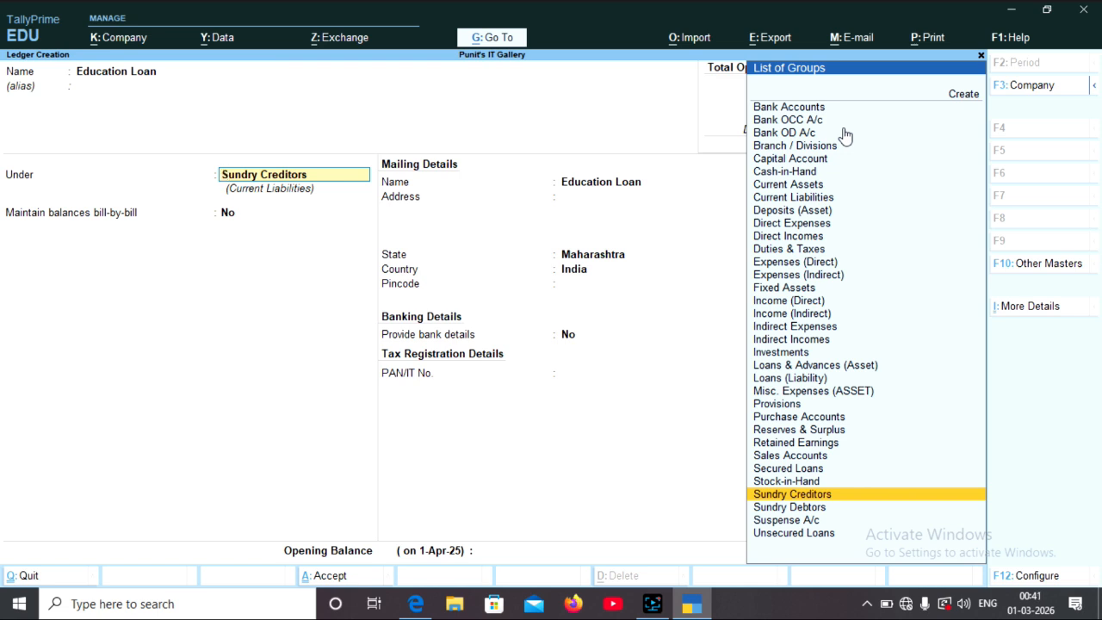
pyautogui.press('Return')
pyautogui.press('BackSpace')
pyautogui.write('Se')
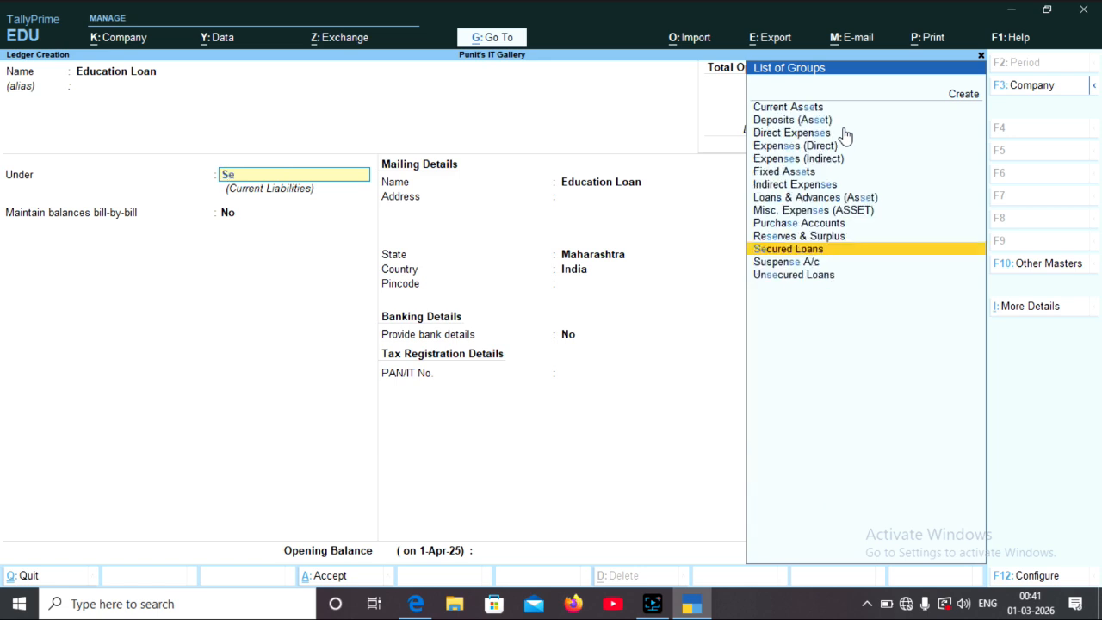
pyautogui.press('Return')
pyautogui.press('Return')
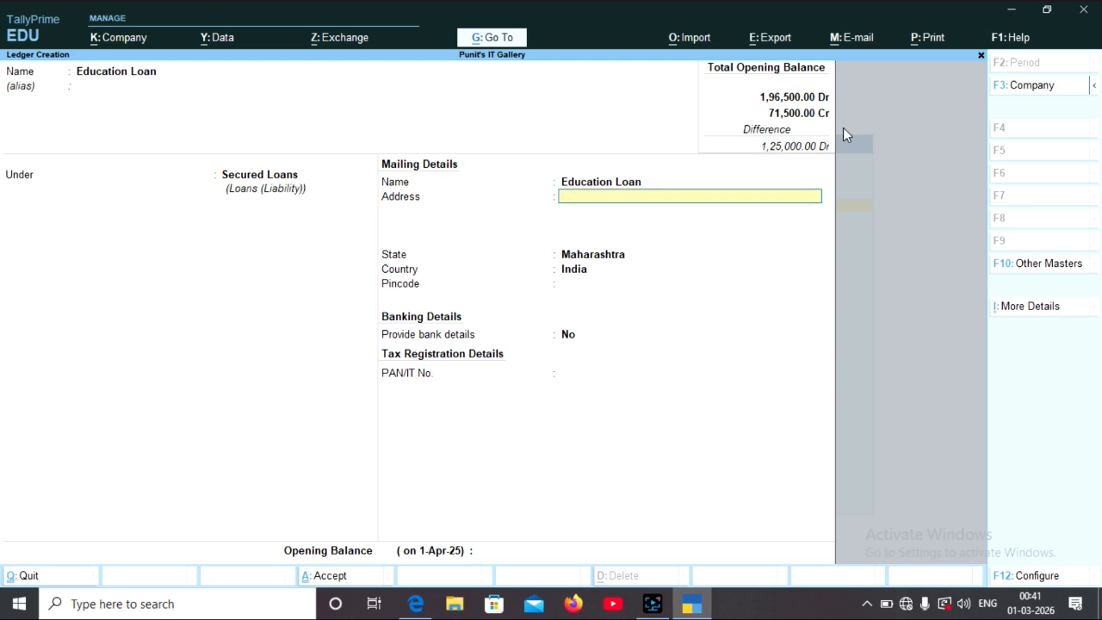
pyautogui.press('Return')
pyautogui.press('Return')
pyautogui.press('Return')
pyautogui.press('Return')
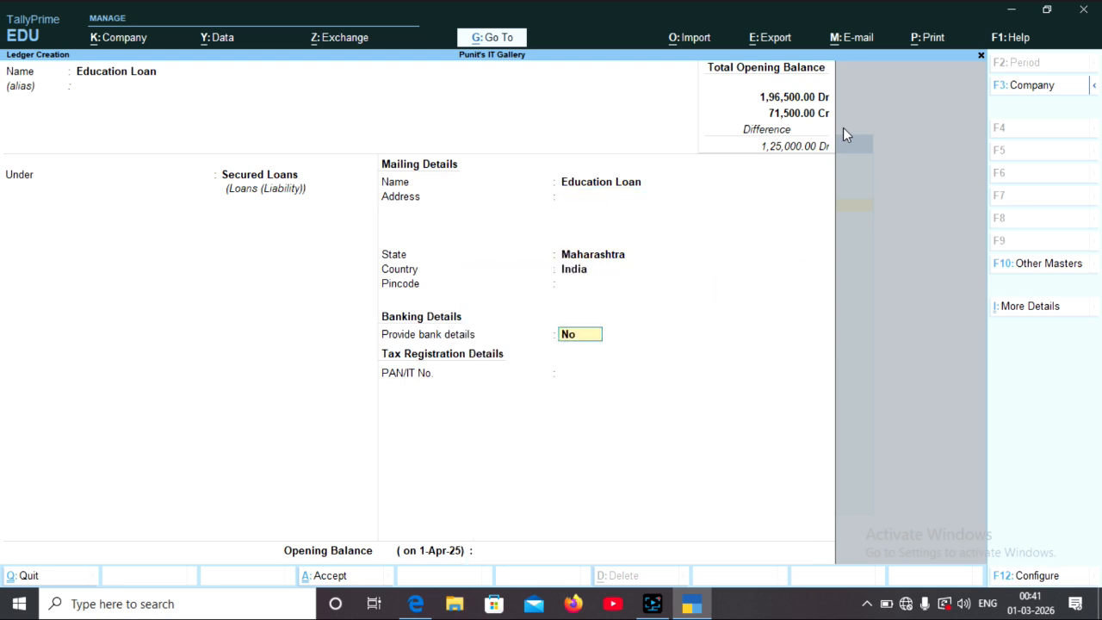
pyautogui.press('Return')
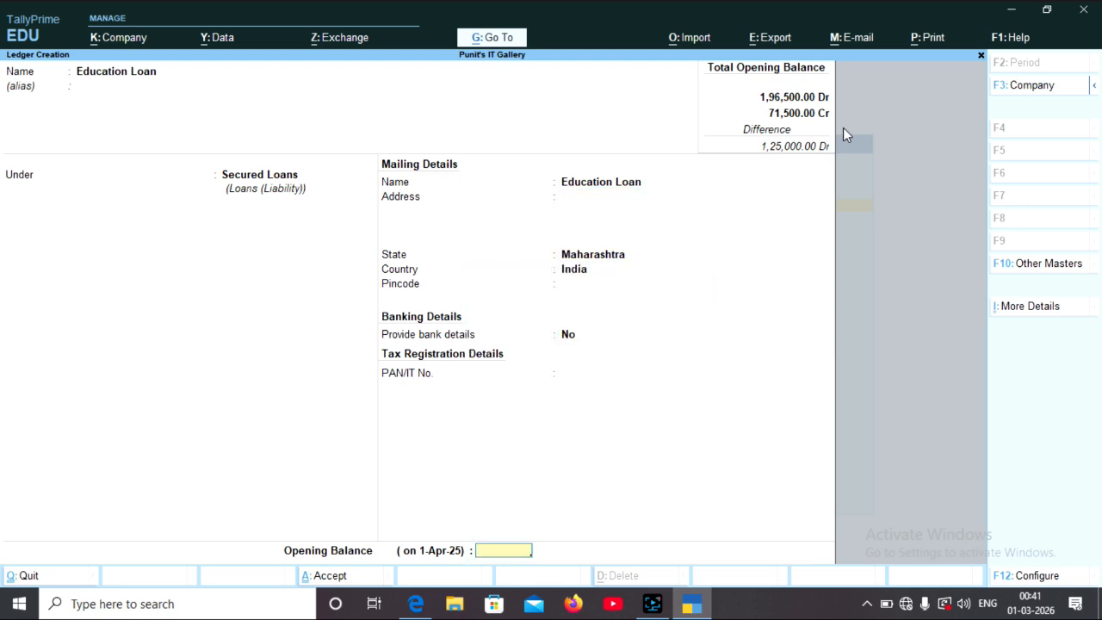
# - Set the Education Loan ledger's opening balance to 60,000 Cr and save it
pyautogui.write('60000')
pyautogui.press('Return')
pyautogui.press('Return')
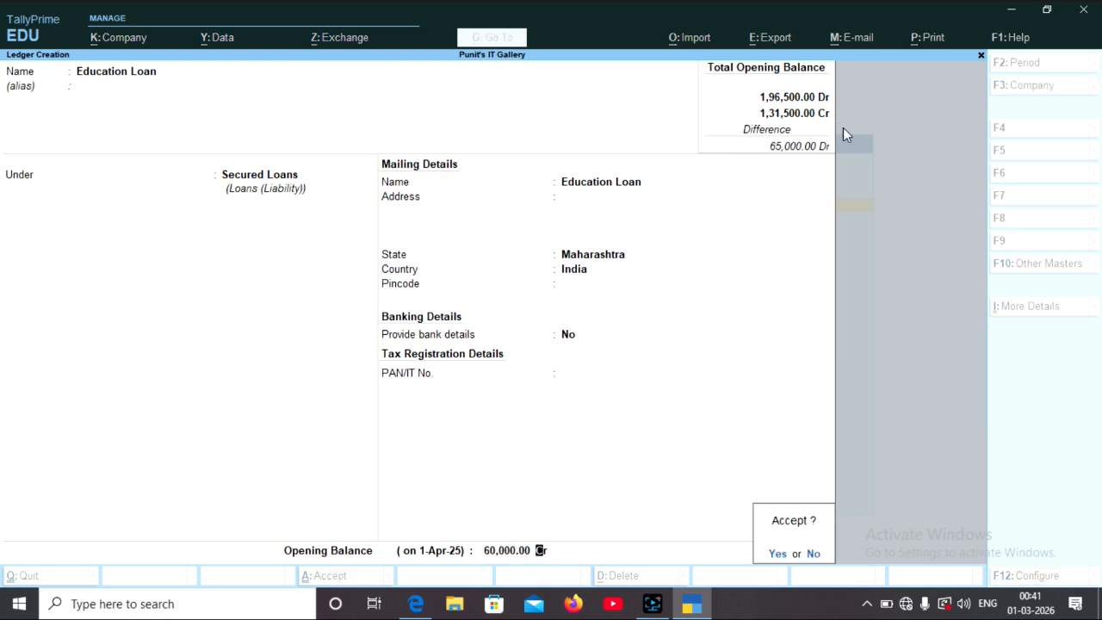
pyautogui.press('Return')
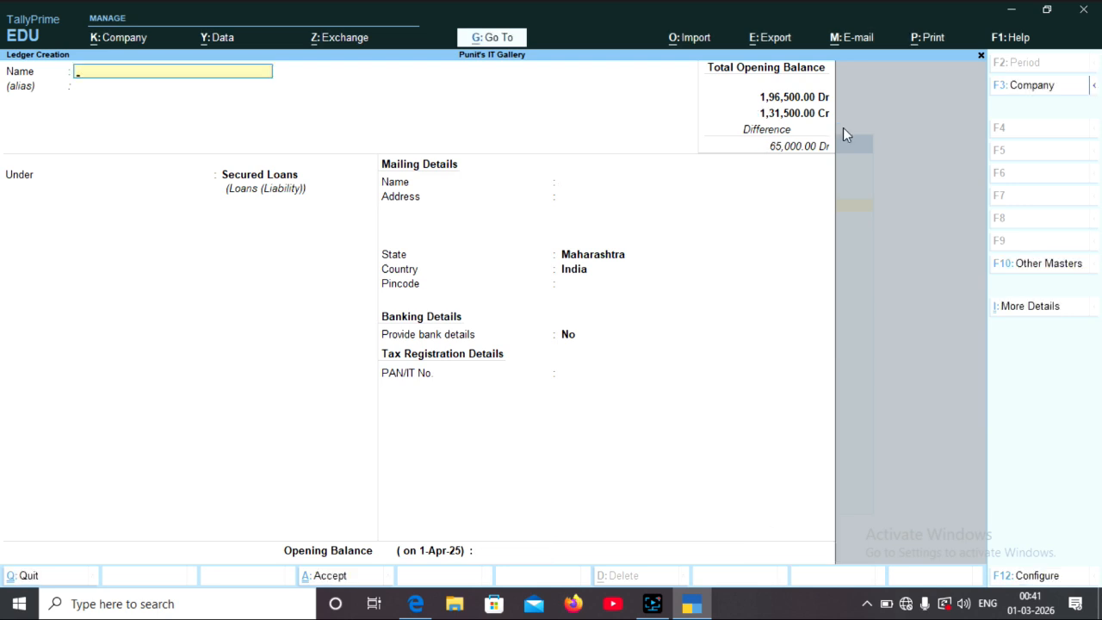
# - Name the next ledger Bill Receivable and place it under Current Assets, keeping the default mailing and bank details
pyautogui.write('Bill Rec')
pyautogui.write('eivables')
pyautogui.press('BackSpace')
pyautogui.press('Return')
pyautogui.press('Return')
pyautogui.write('Current')
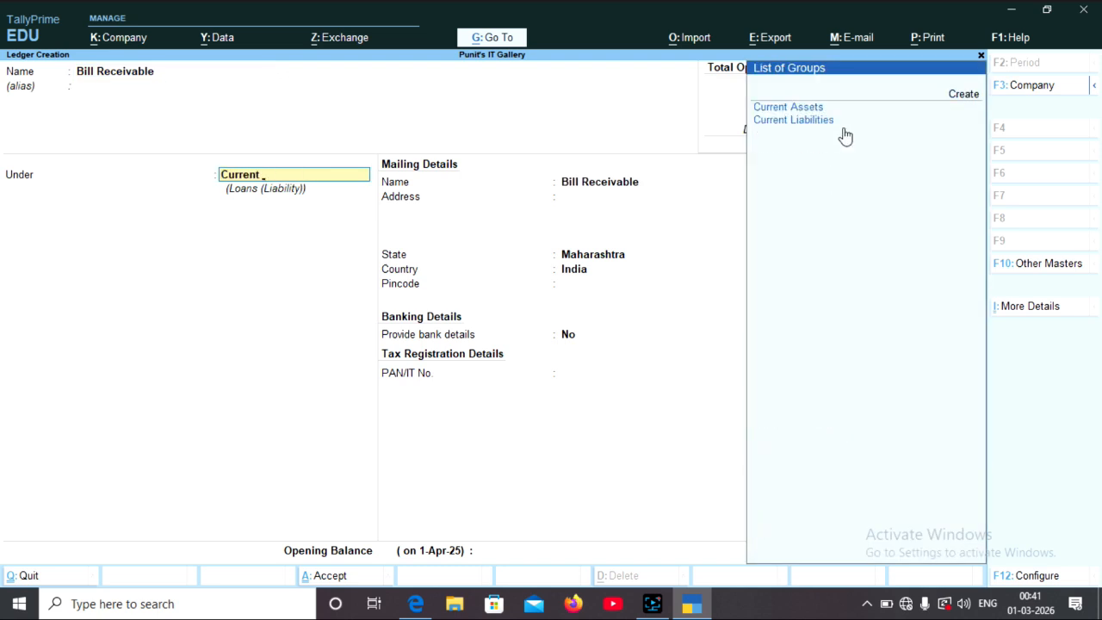
pyautogui.press('Return')
pyautogui.press('Return')
pyautogui.press('Return')
pyautogui.press('Return')
pyautogui.press('Return')
pyautogui.press('Return')
pyautogui.press('Return')
# - Set the Bill Receivable ledger's opening balance to 14,000 Cr and save it
pyautogui.write('14000')
pyautogui.press('Return')
pyautogui.press('Return')
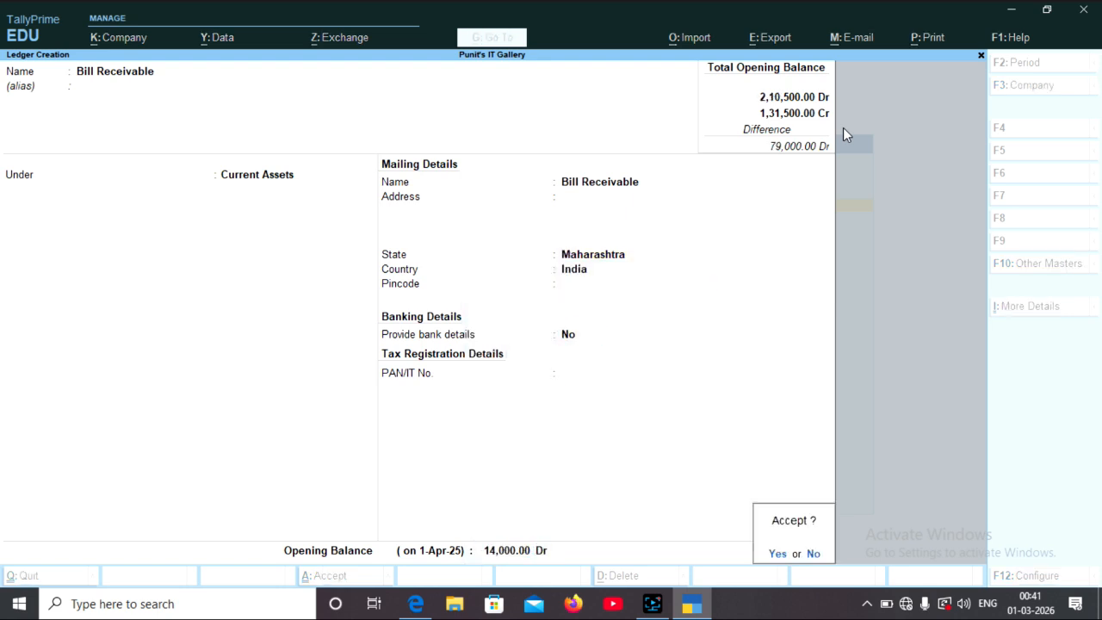
pyautogui.press('n')
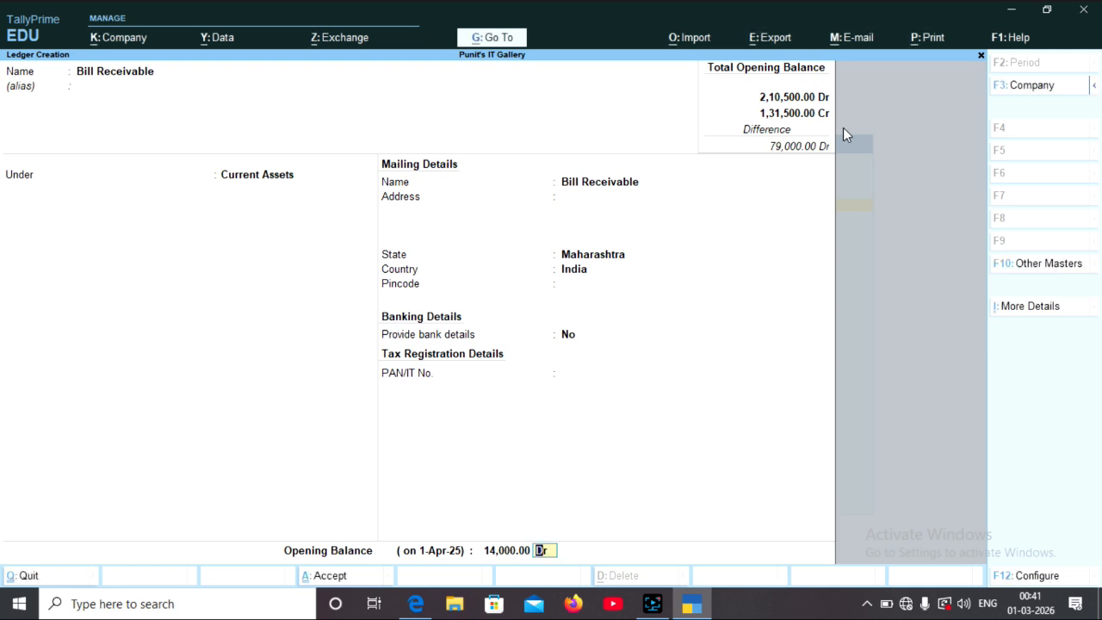
pyautogui.write('c')
pyautogui.press('Return')
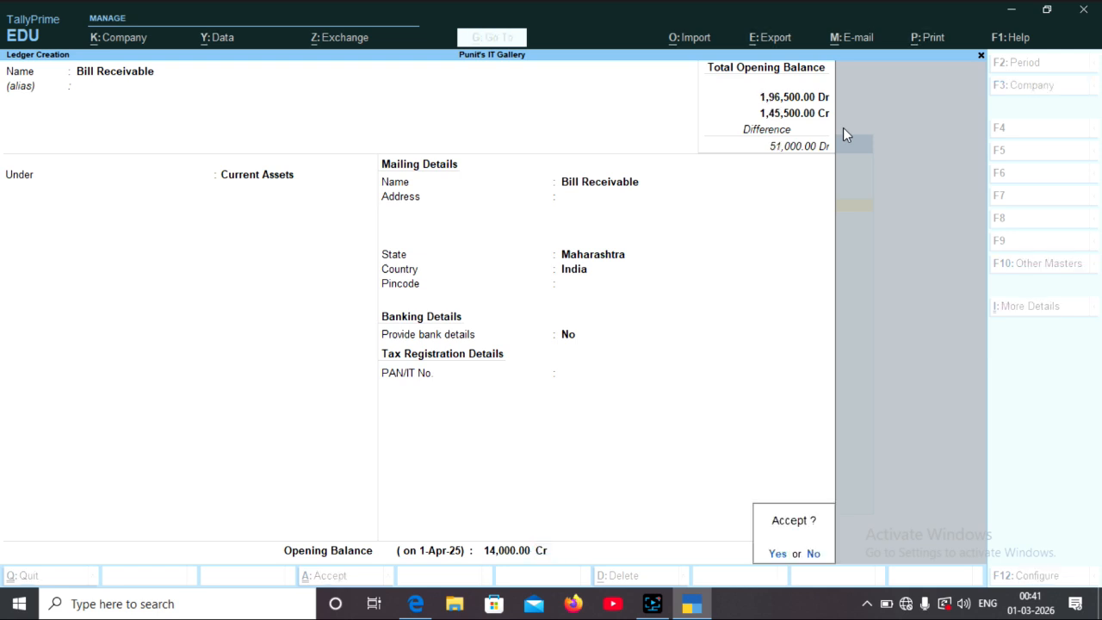
pyautogui.press('y')
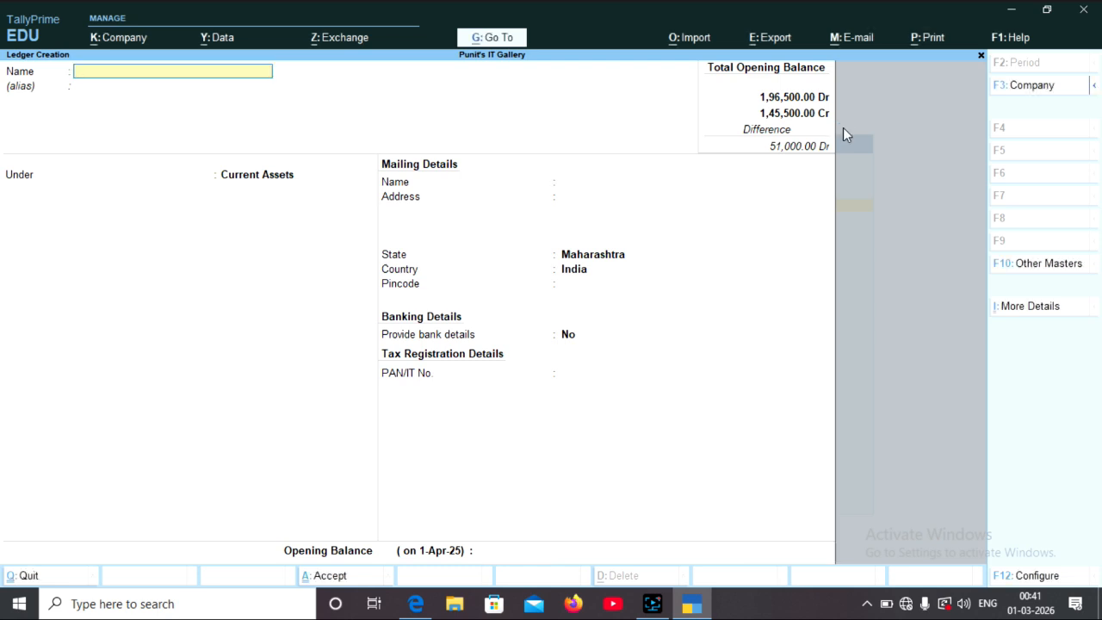
# - Name the next ledger Computer Sales and place it under Sales Accounts, with ledger type Not Applicable
pyautogui.write('Computer Sales')
pyautogui.press('Return')
pyautogui.write('Sale')
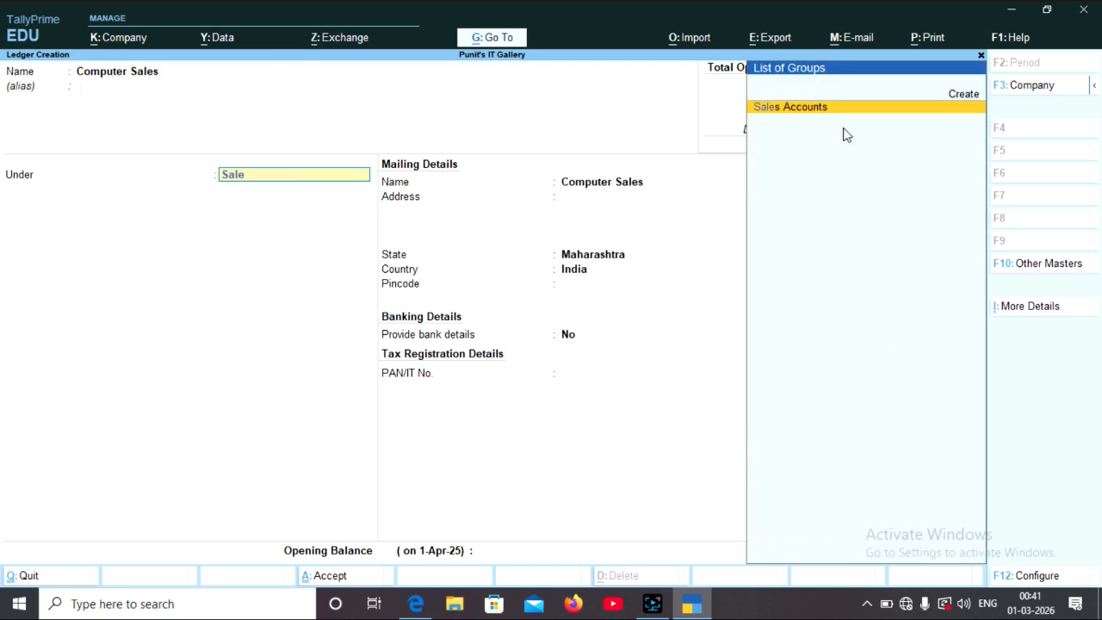
pyautogui.press('Return')
pyautogui.press('Return')
pyautogui.press('Return')
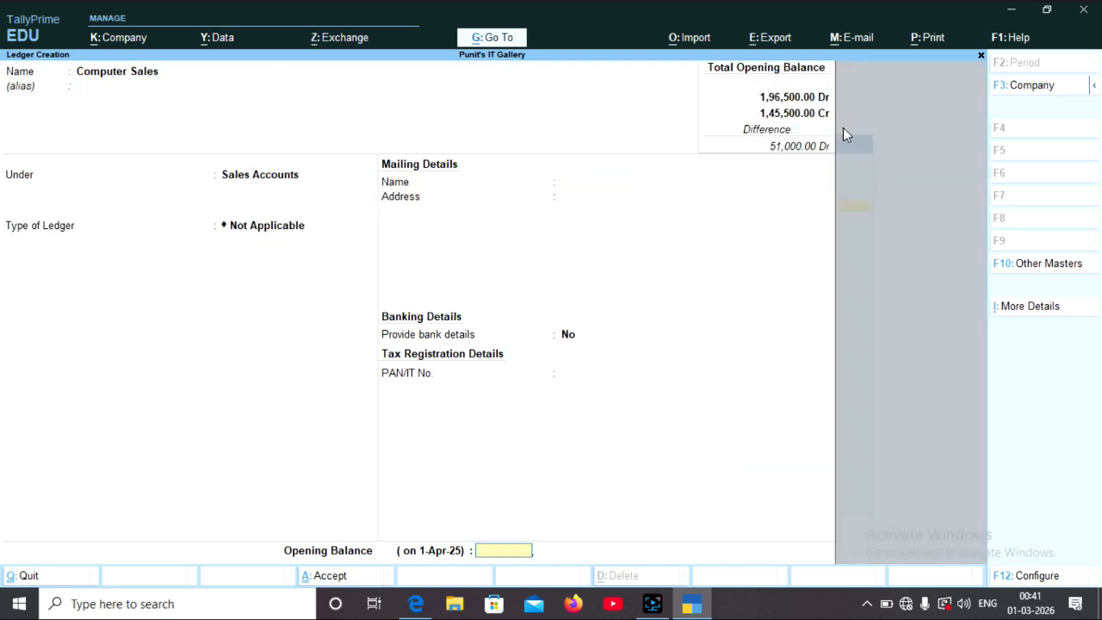
# - Set the Computer Sales ledger's opening balance to 72,000 Cr and save it
pyautogui.write('72000')
pyautogui.press('Return')
pyautogui.press('Return')
pyautogui.press('Return')
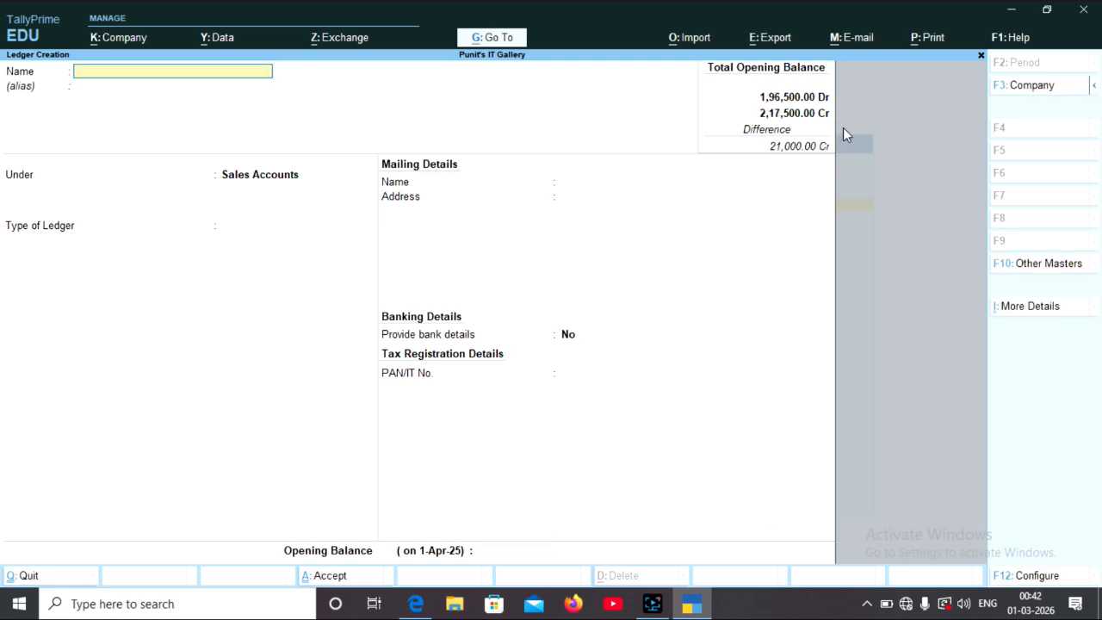
# - Name the next ledger Software Sales, keeping it under Sales Accounts with ledger type Not Applicable
pyautogui.write('Software Sales')
pyautogui.press('Return')
pyautogui.press('Return')
pyautogui.press('Return')
pyautogui.press('Return')
pyautogui.press('Return')
pyautogui.press('Return')
pyautogui.press('Return')
pyautogui.press('Return')
pyautogui.press('Escape')
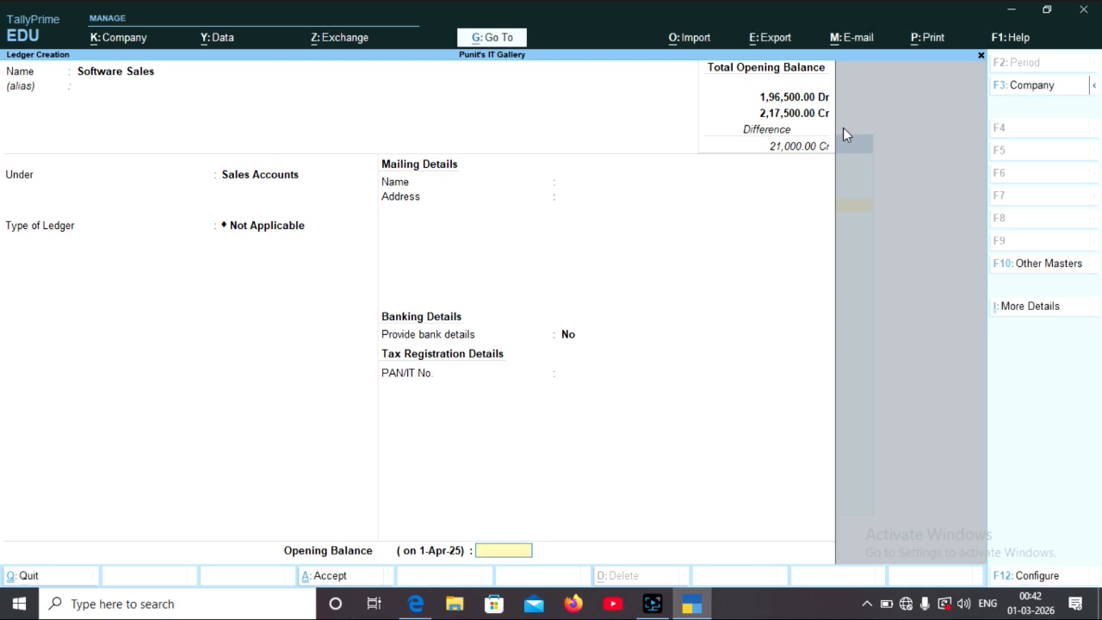
# - Set the Software Sales ledger's opening balance to 75,000 Cr and save it
pyautogui.write('75000')
pyautogui.press('Return')
pyautogui.press('Return')
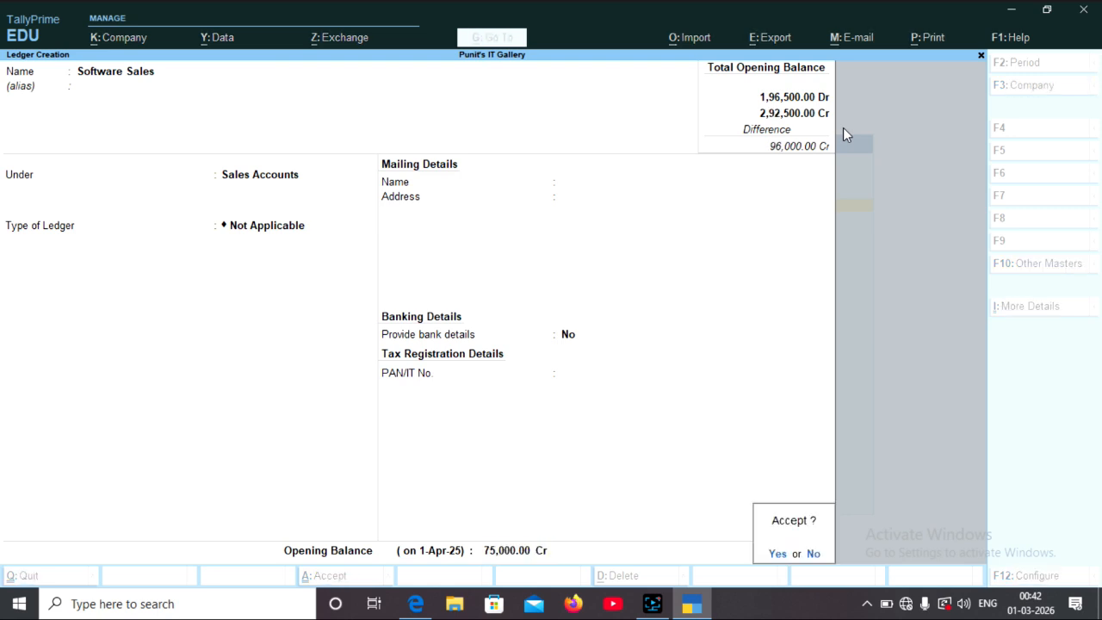
pyautogui.press('Return')
# - Name the next ledger Accessories Sales, keeping it under Sales Accounts with ledger type Not Applicable
pyautogui.write('A')
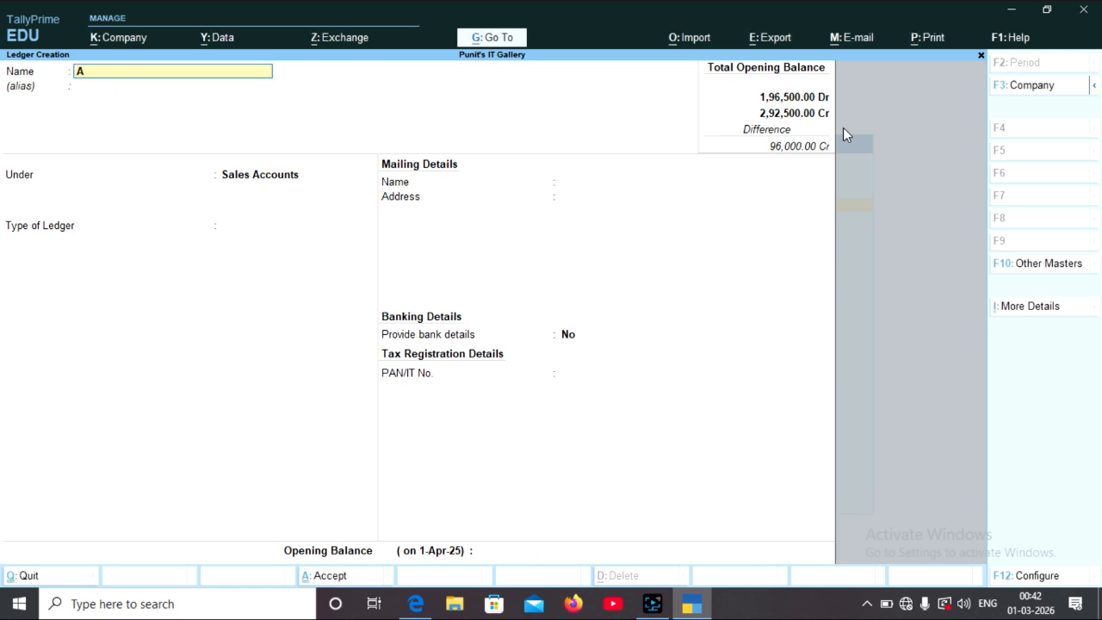
pyautogui.write('ccessories Sales')
pyautogui.press('Return')
pyautogui.press('Return')
pyautogui.press('Return')
pyautogui.press('Return')
pyautogui.press('Return')
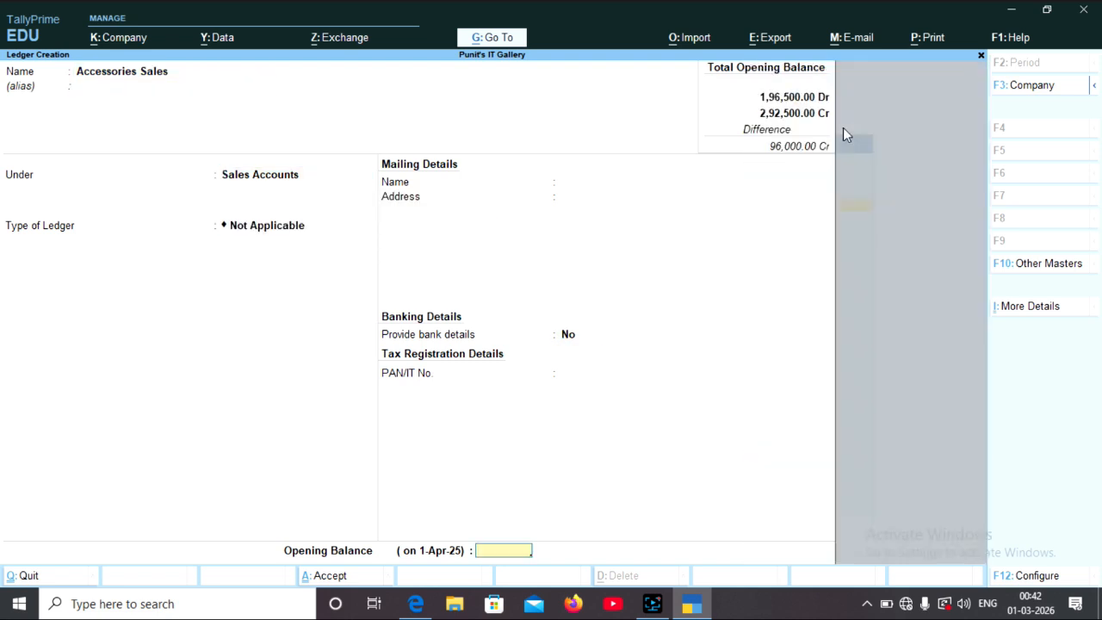
# - Set the Accessories Sales ledger's opening balance to 35,000 Cr and save it
pyautogui.write('35000')
pyautogui.press('Return')
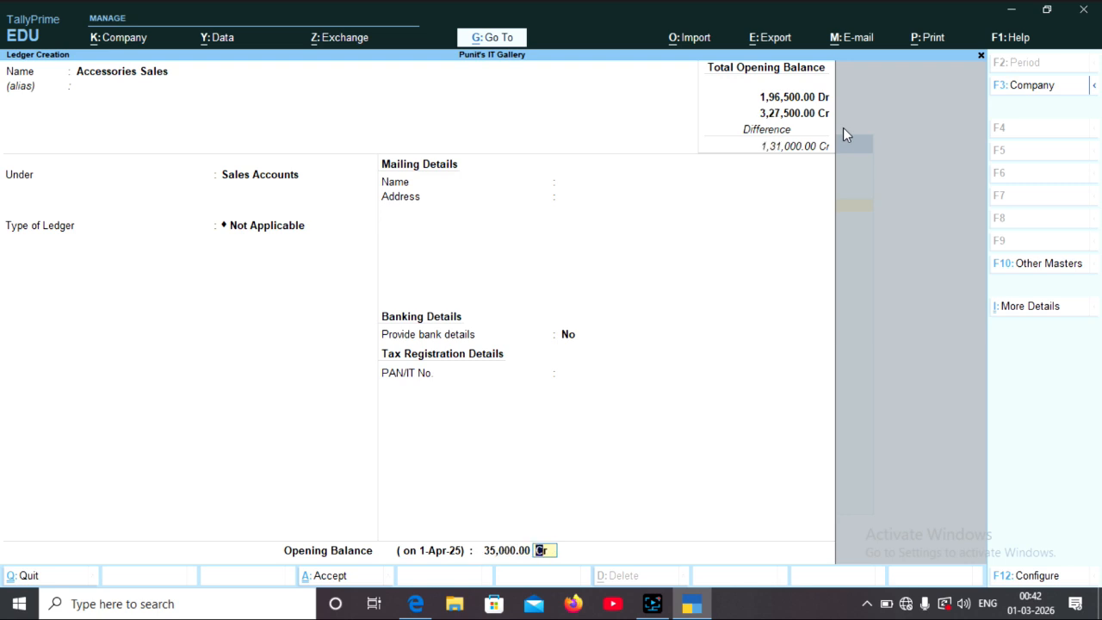
pyautogui.press('Return')
pyautogui.press('Return')
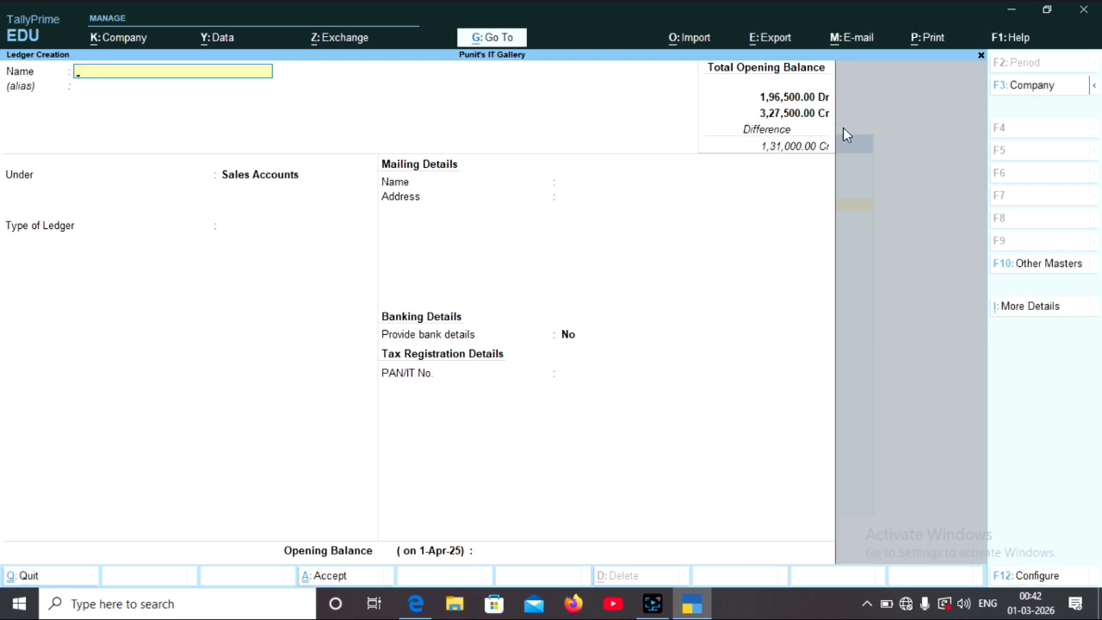
# - Create the Bank Interest ledger under Indirect Incomes with ledger type Not Applicable, leaving its opening balance blank
pyautogui.write('Bank Interest')
pyautogui.press('Return')
pyautogui.press('Return')
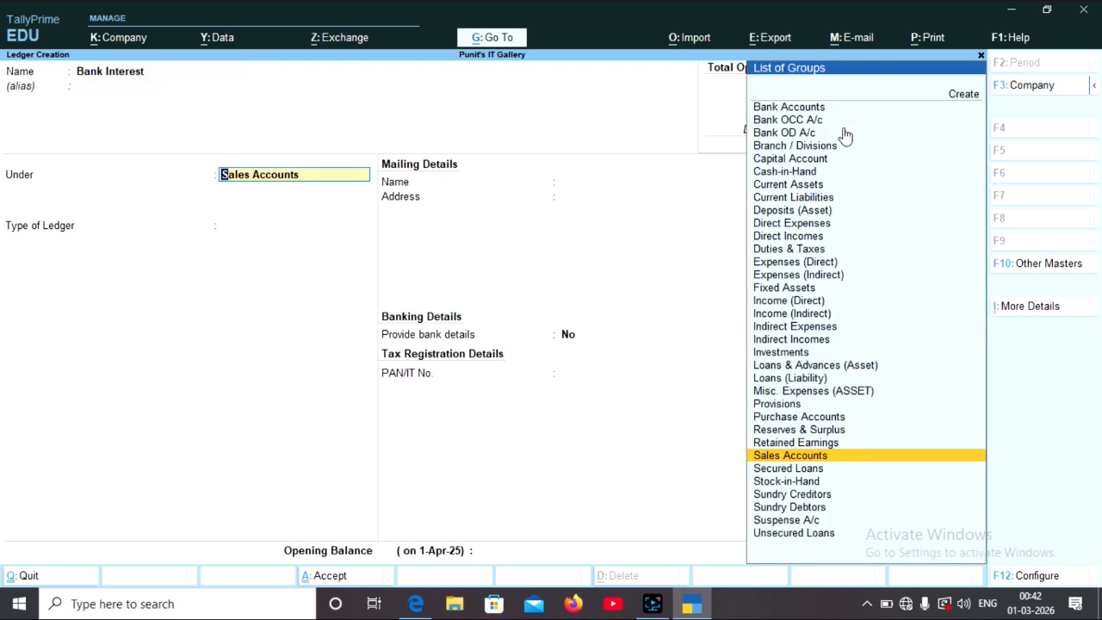
pyautogui.write('In')
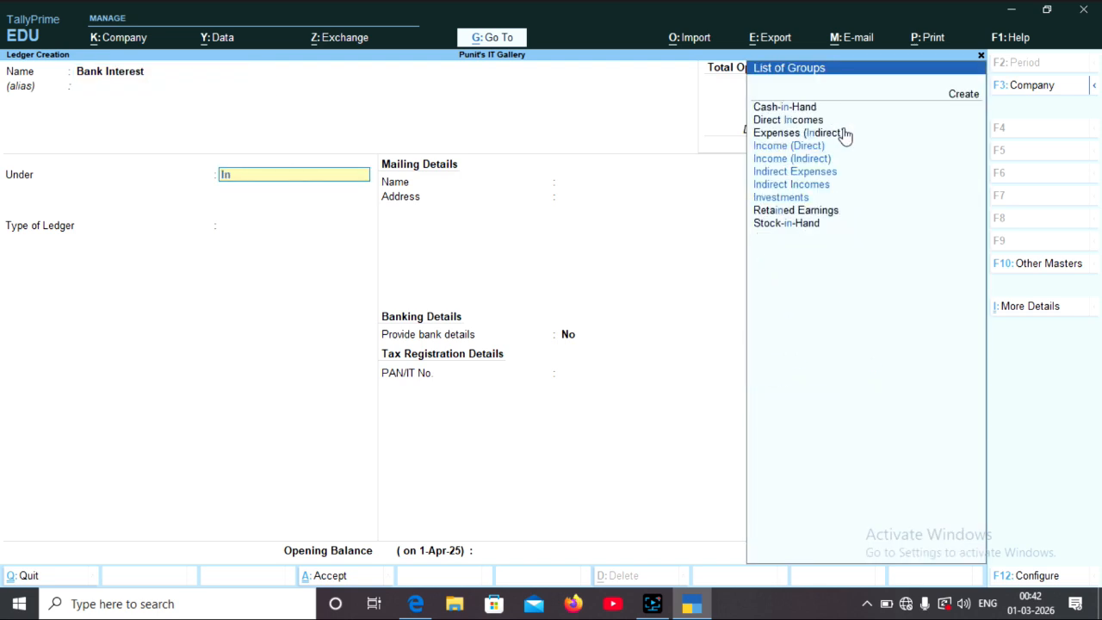
pyautogui.press('Down')
pyautogui.press('Down')
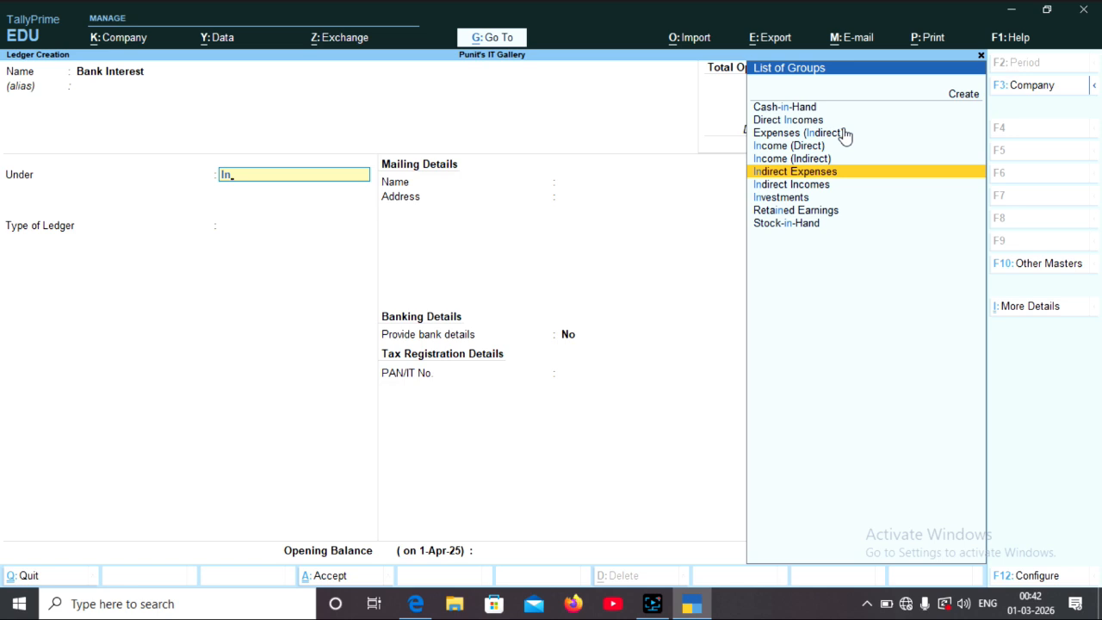
pyautogui.press('Down')
pyautogui.press('Return')
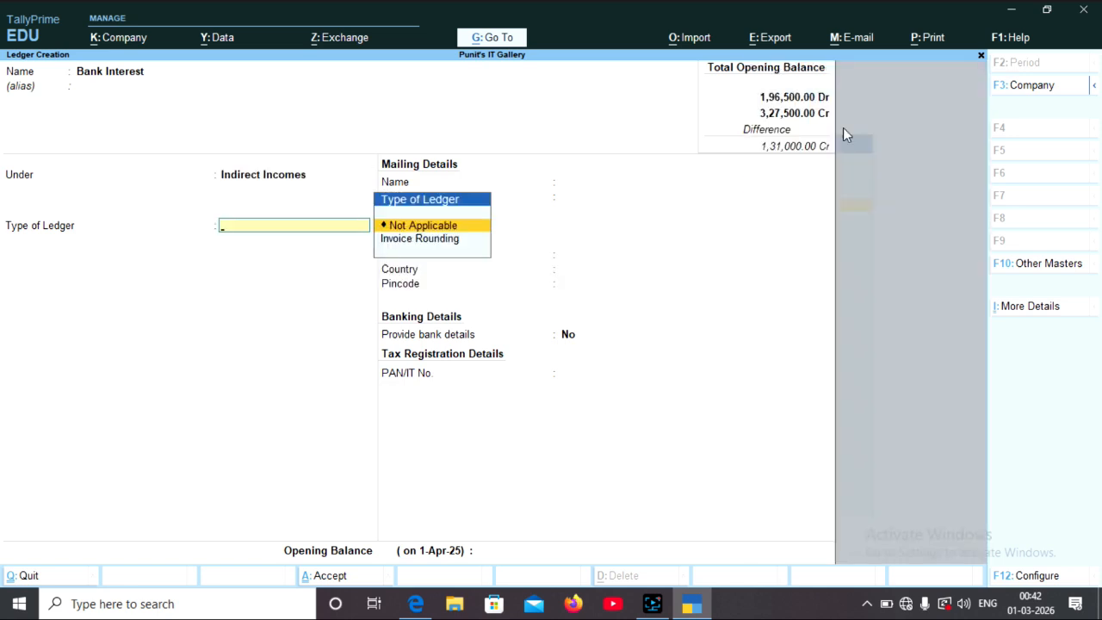
pyautogui.press('Return')
pyautogui.press('Return')
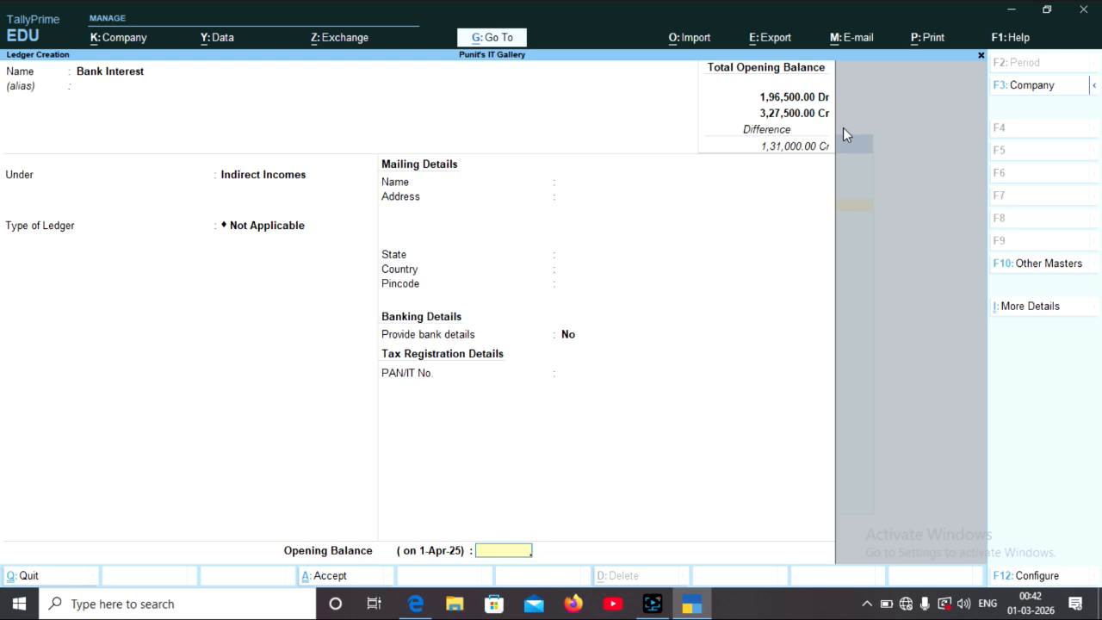
pyautogui.press('Return')
pyautogui.press('Return')
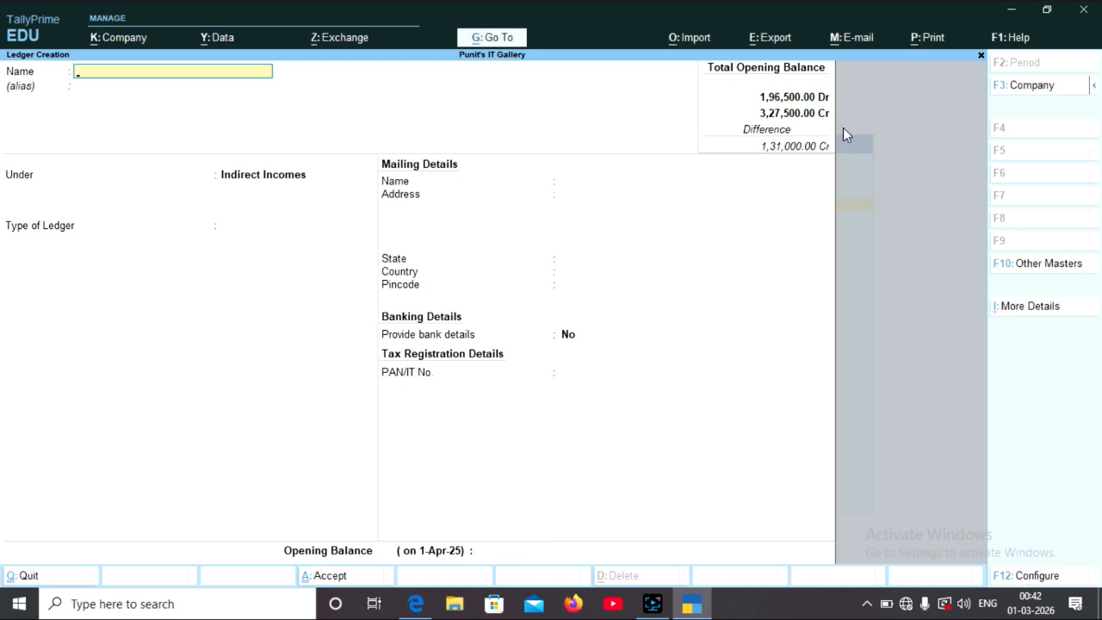
# - Name the next ledger Purchases and place it under Purchase Accounts, with ledger type Not Applicable
pyautogui.write('Purchases')
pyautogui.press('Return')
pyautogui.press('Return')
pyautogui.write('Pu')
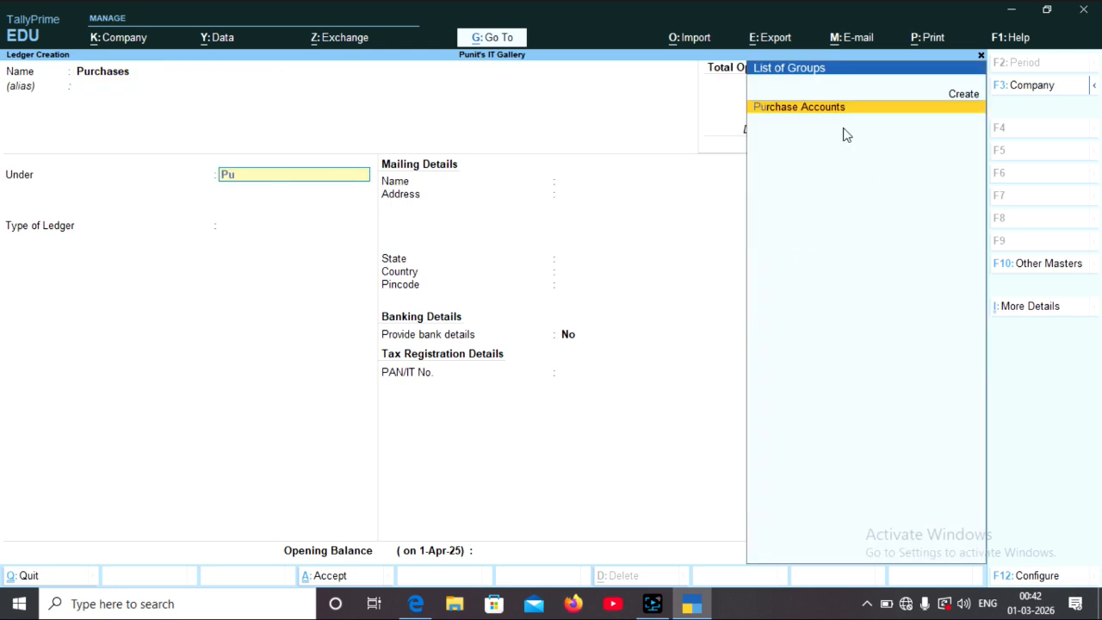
pyautogui.press('Return')
pyautogui.press('Return')
pyautogui.press('Return')
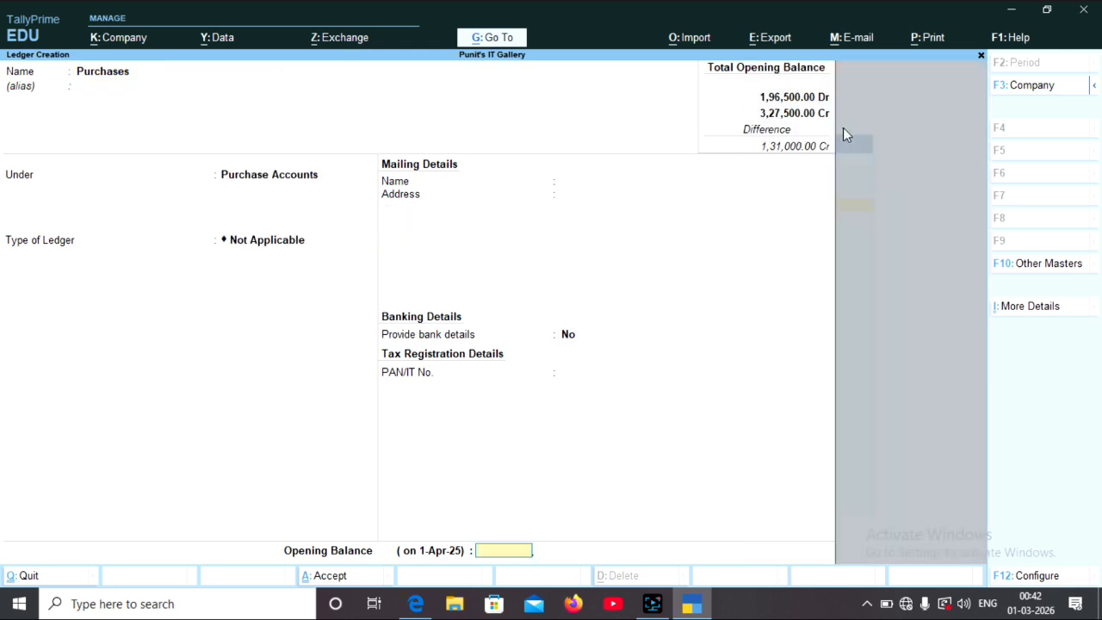
# - Set the Purchases ledger's opening balance to 1,20,000 Dr and save it
pyautogui.write('120000')
pyautogui.press('Return')
pyautogui.press('Return')
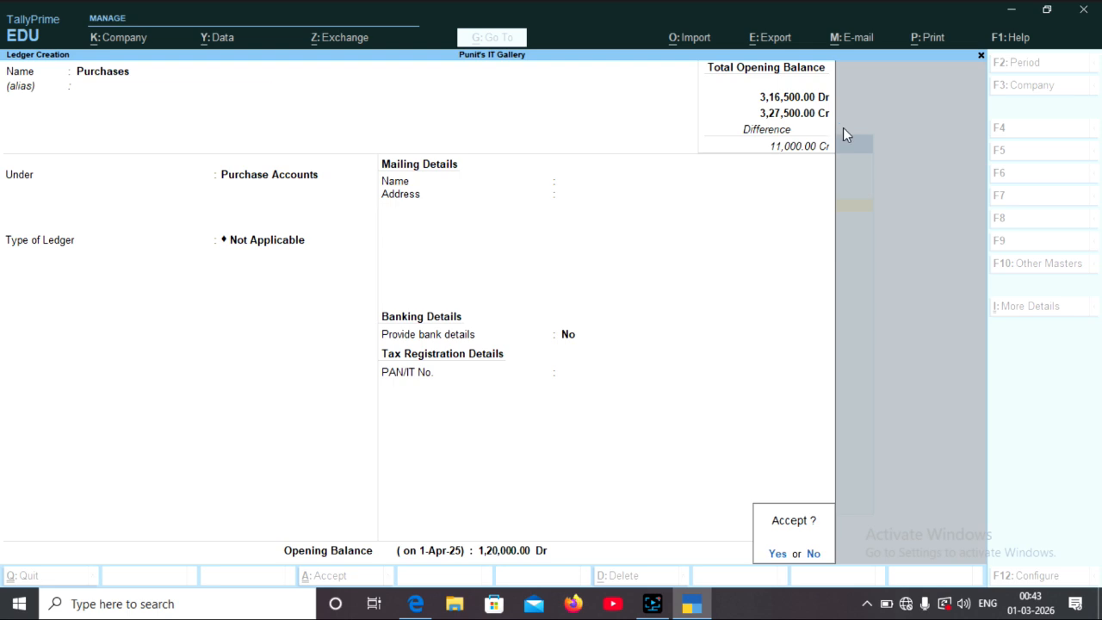
pyautogui.press('Return')
# - Name the next ledger Wages and place it under Direct Expenses, with ledger type Not Applicable
pyautogui.write('Wages')
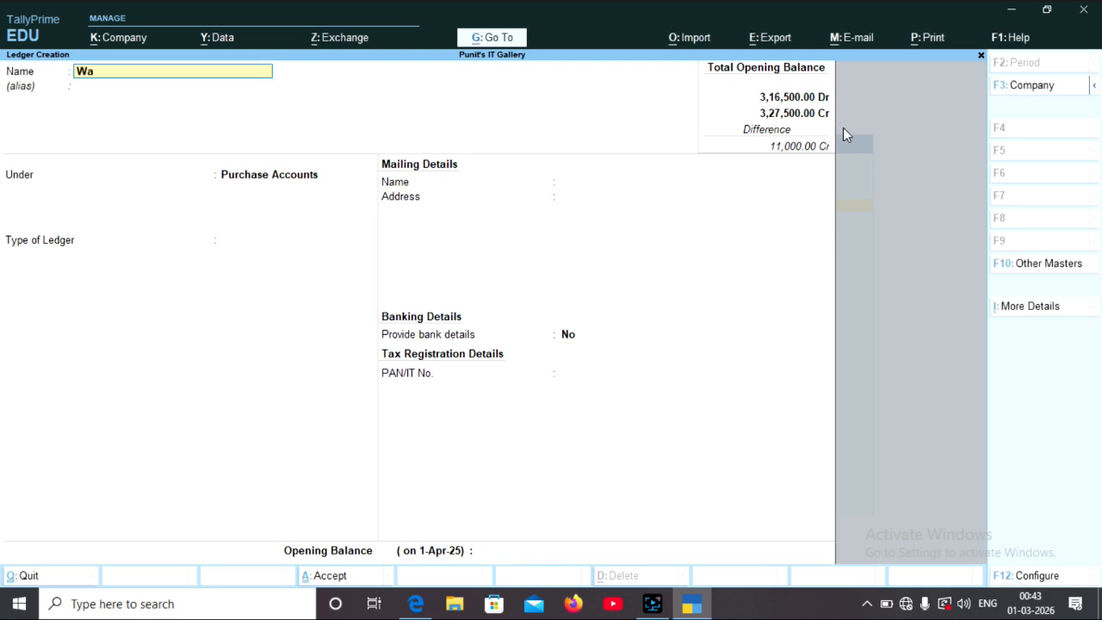
pyautogui.press('Return')
pyautogui.press('Return')
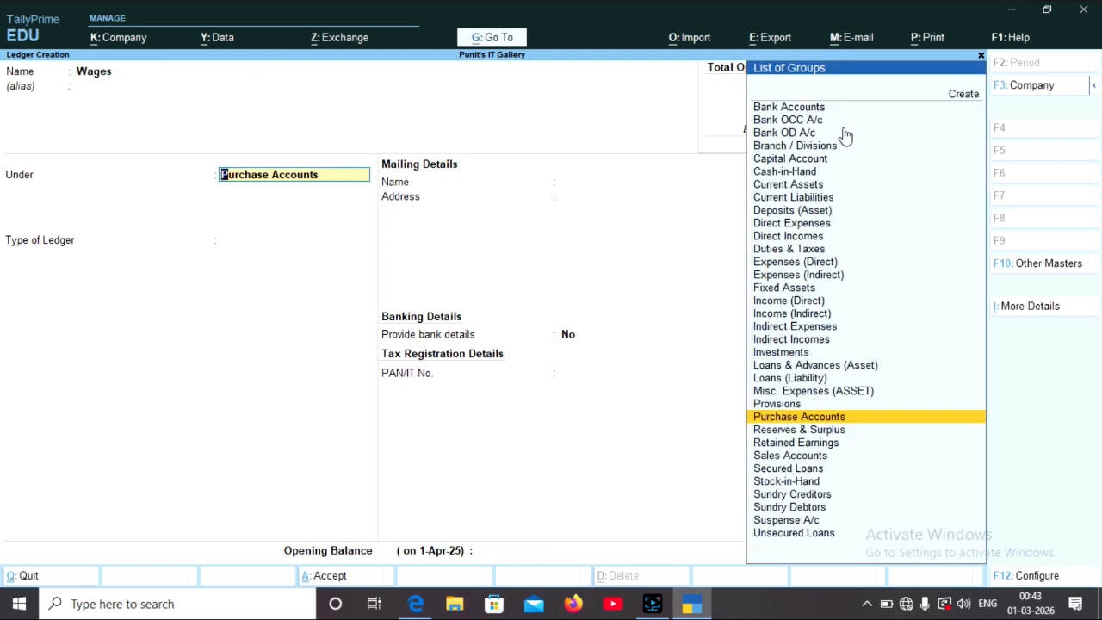
pyautogui.write('Dire')
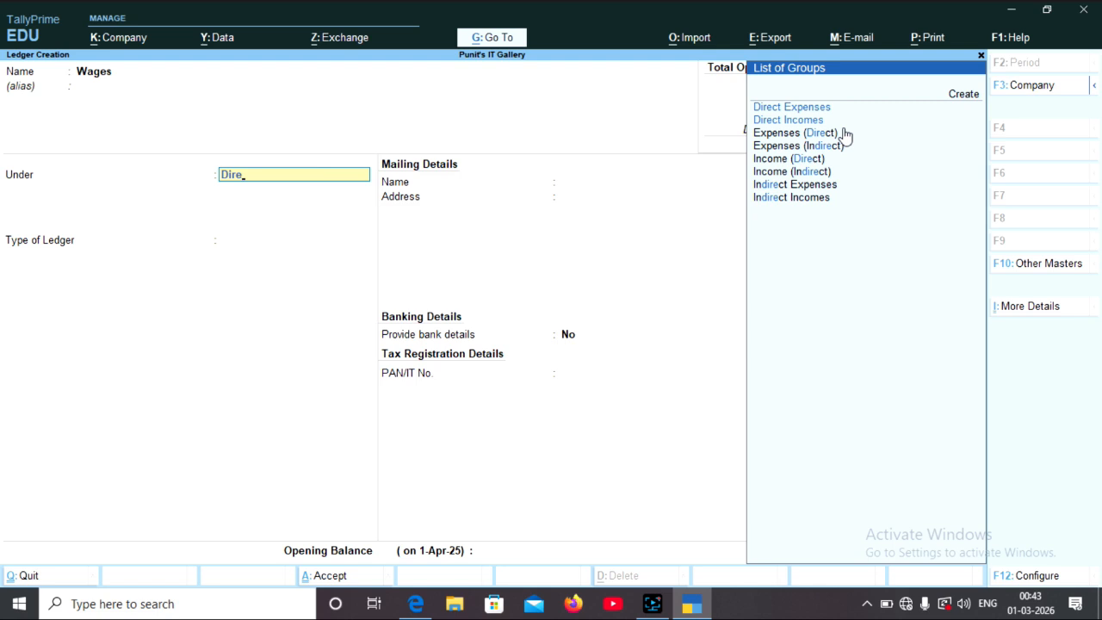
pyautogui.press('Return')
pyautogui.press('Return')
pyautogui.press('Return')
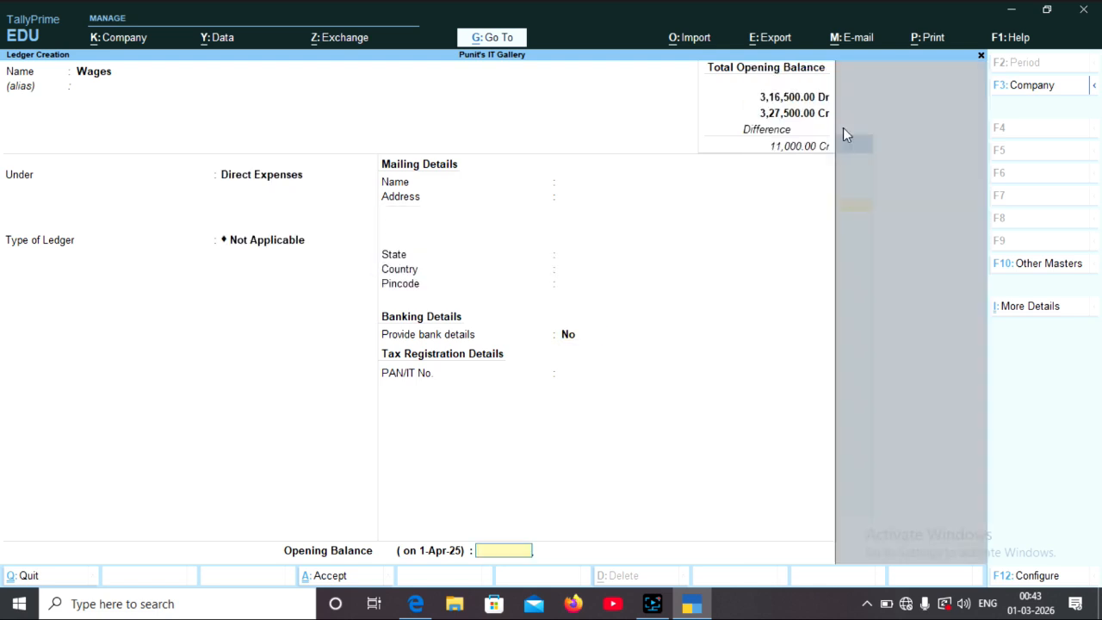
# - Set the Wages ledger's opening balance to 10,000 Dr and save it
pyautogui.write('10000')
pyautogui.press('Return')
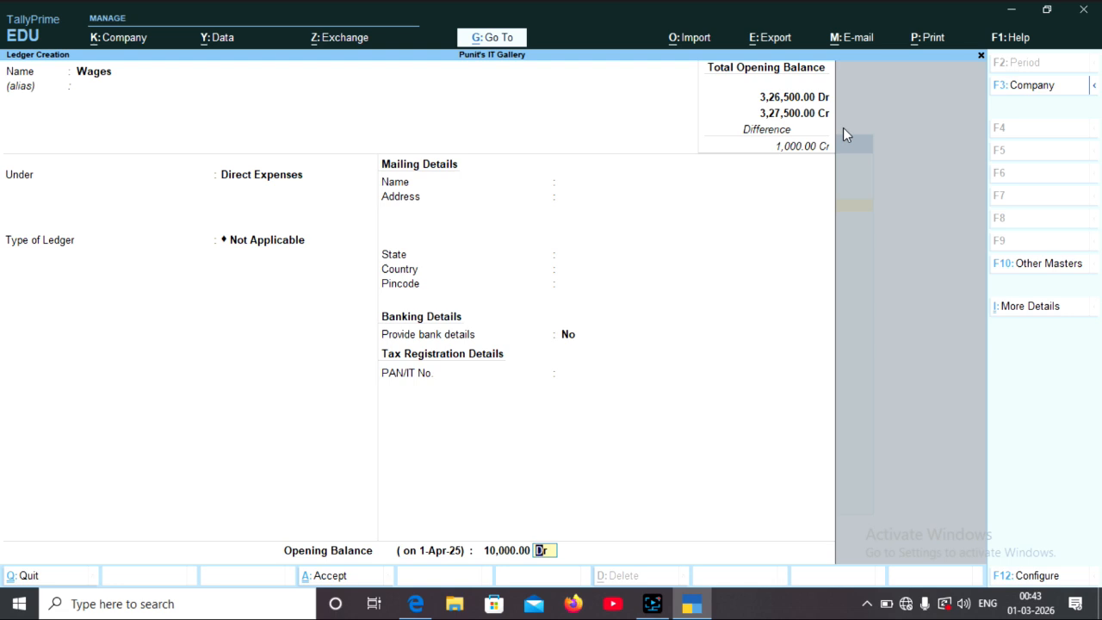
pyautogui.press('Return')
pyautogui.press('Return')
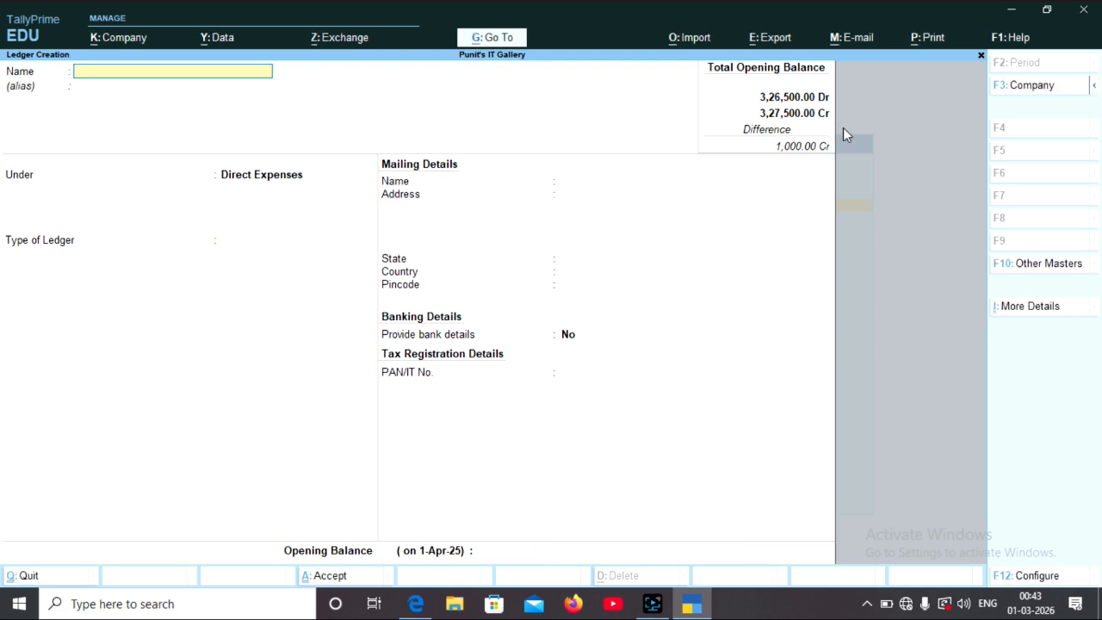
# - Name the next ledger Freight, keeping it under Direct Expenses with ledger type Not Applicable
pyautogui.write('Fri')
pyautogui.press('BackSpace')
pyautogui.write('eight')
pyautogui.press('Return')
pyautogui.press('Return')
pyautogui.press('Return')
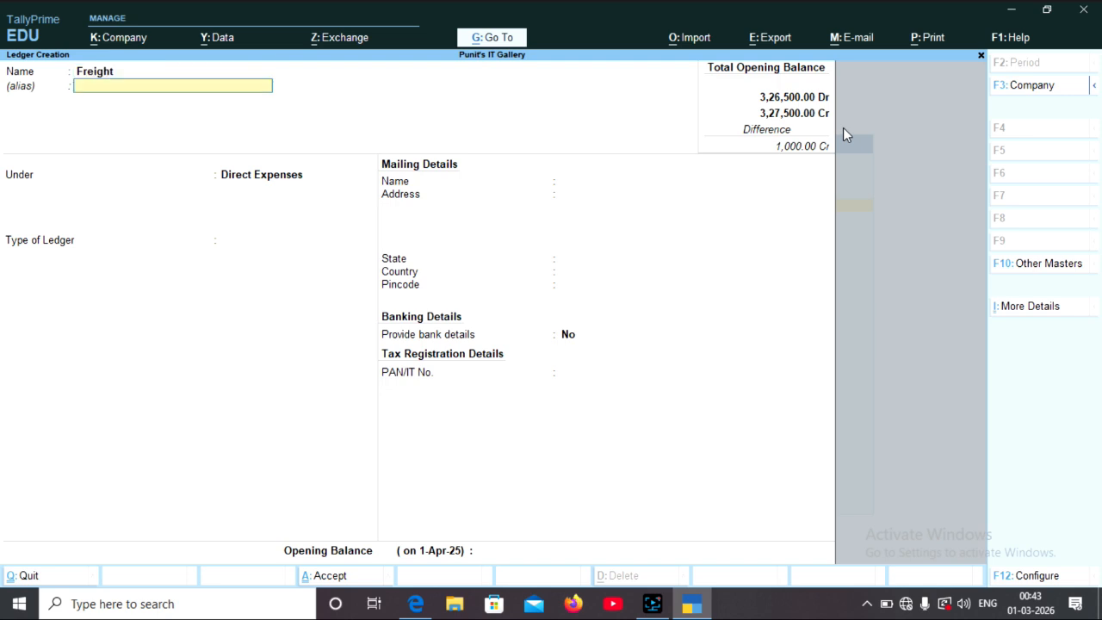
pyautogui.press('Return')
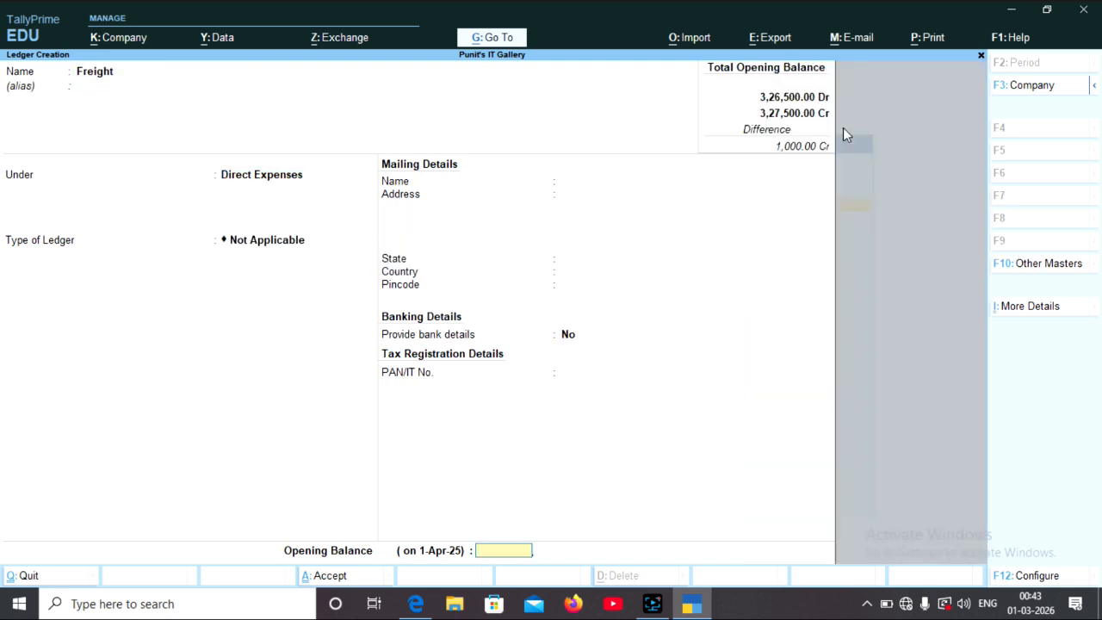
# - Set the Freight ledger's opening balance to 500 Dr and save it
pyautogui.write('500')
pyautogui.press('Return')
pyautogui.press('Return')
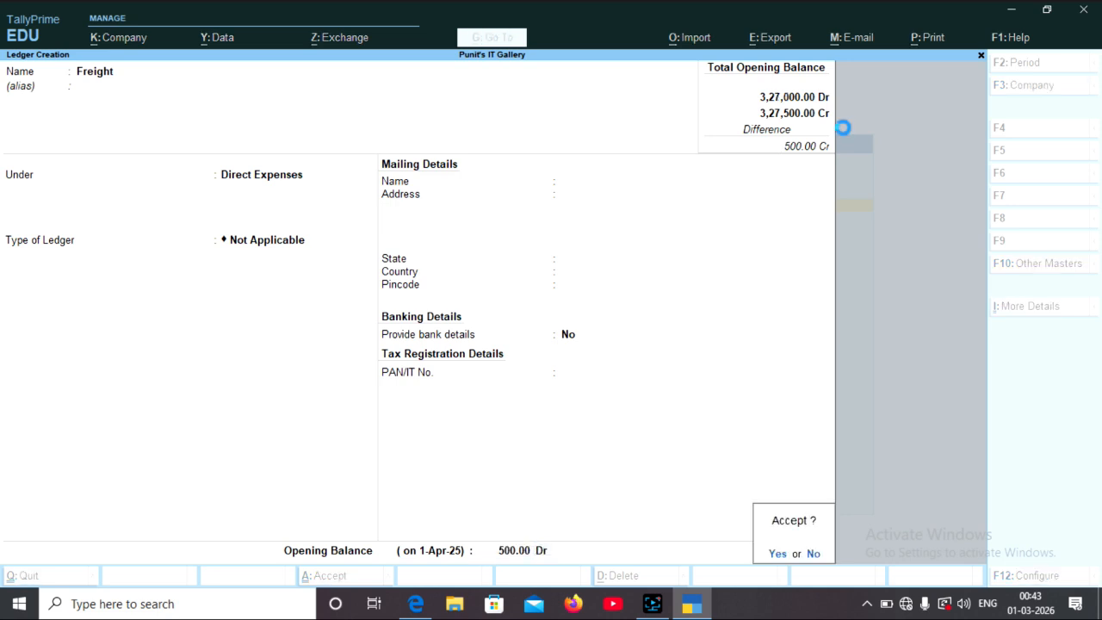
pyautogui.press('Return')
# - Name the next ledger Salaries and place it under Indirect Expenses, with ledger type Not Applicable
pyautogui.write('Salaries')
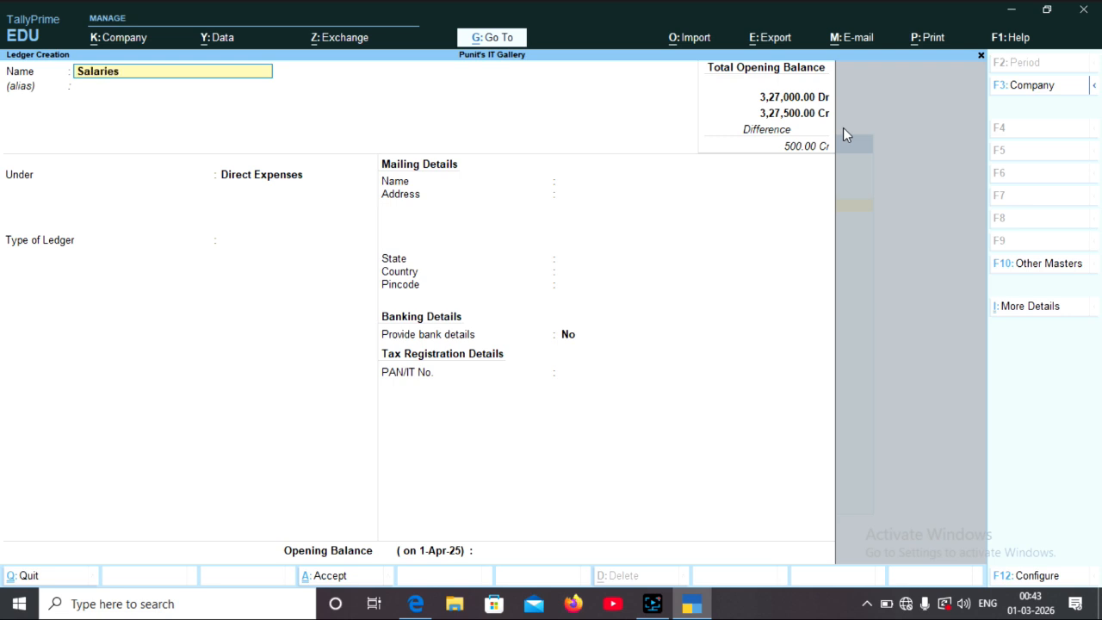
pyautogui.press('Return')
pyautogui.press('Return')
pyautogui.press('Return')
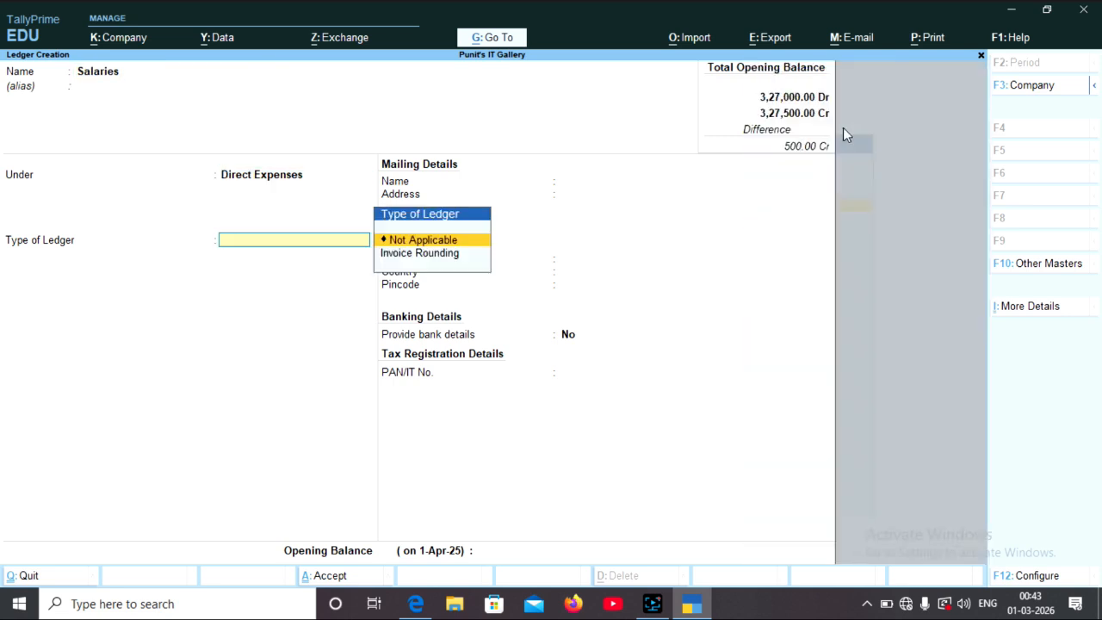
pyautogui.press('BackSpace')
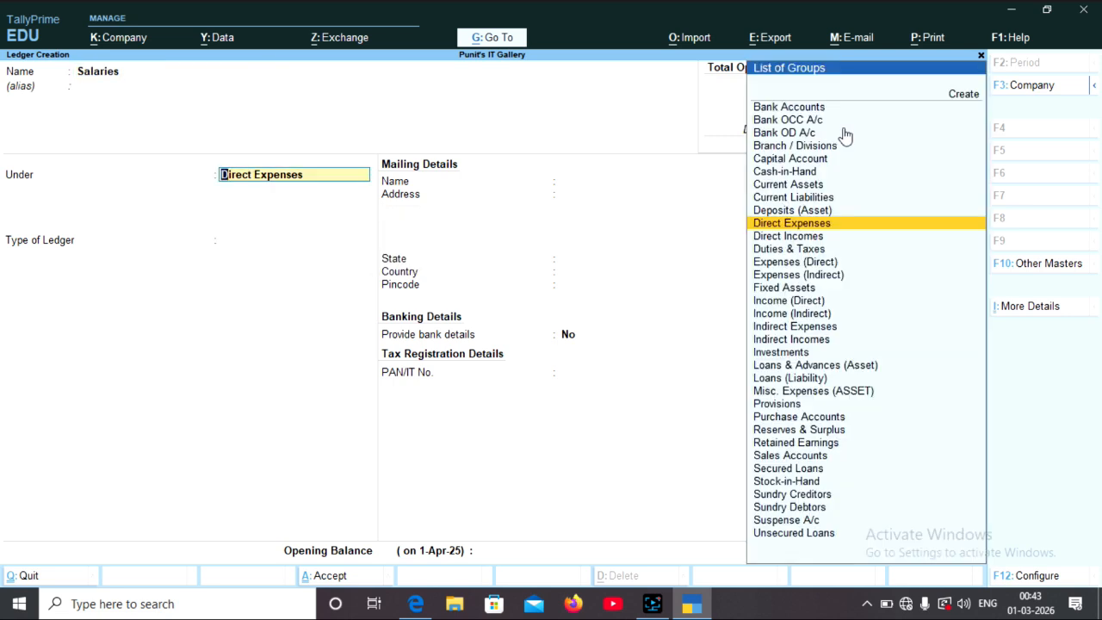
pyautogui.write('In')
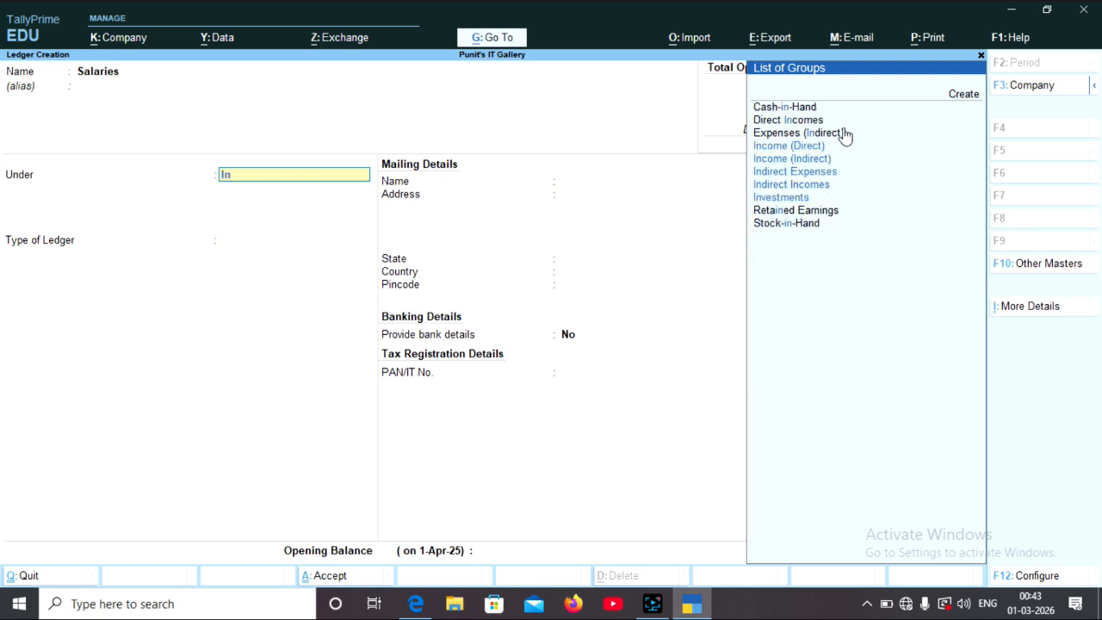
pyautogui.press('Down')
pyautogui.press('Down')
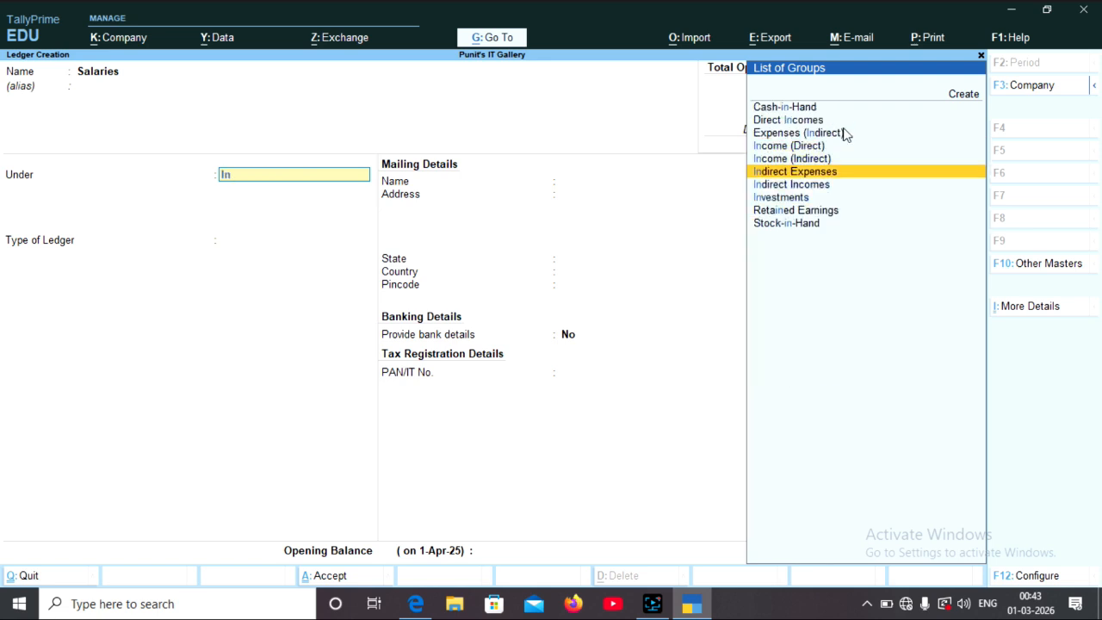
pyautogui.press('Return')
pyautogui.press('Return')
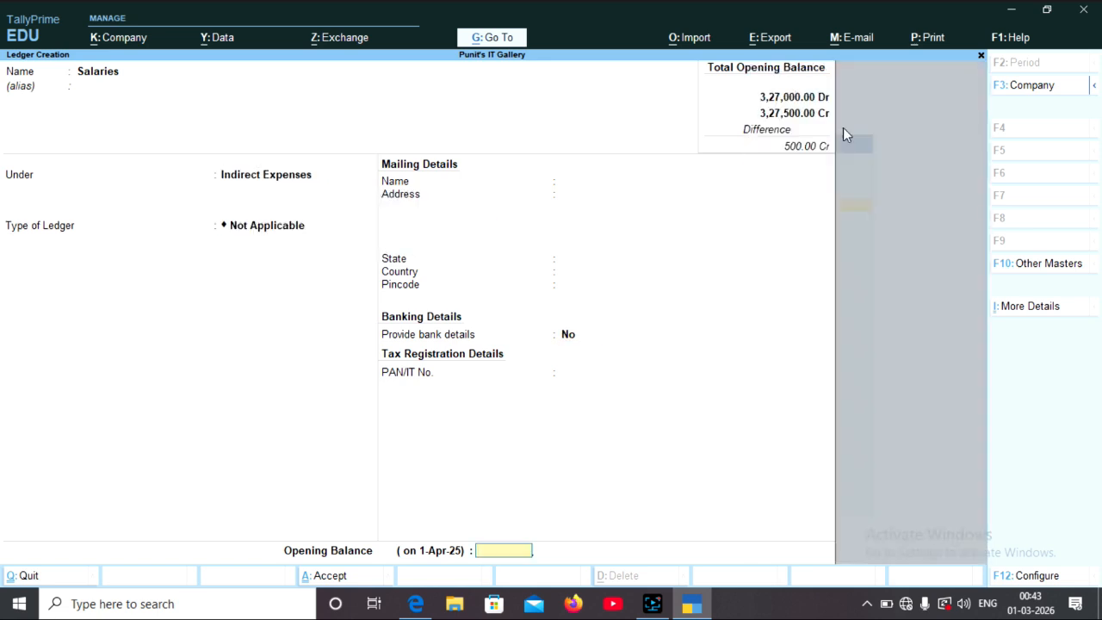
# - Set the Salaries ledger's opening balance to 20,000 Dr and save it
pyautogui.write('20000')
pyautogui.press('Return')
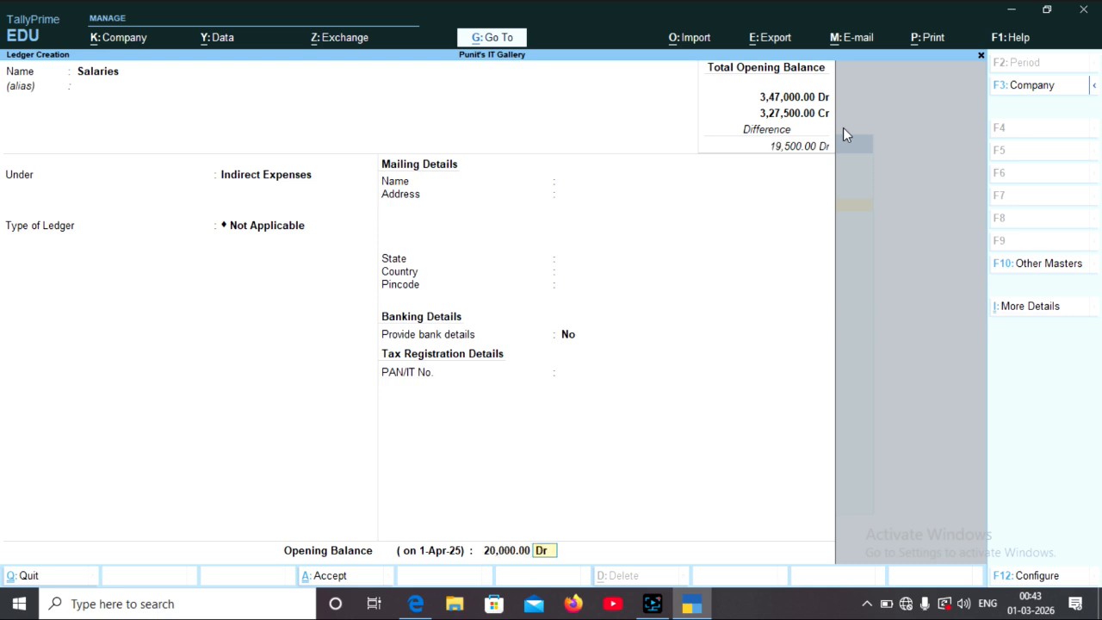
pyautogui.press('Return')
pyautogui.press('Return')
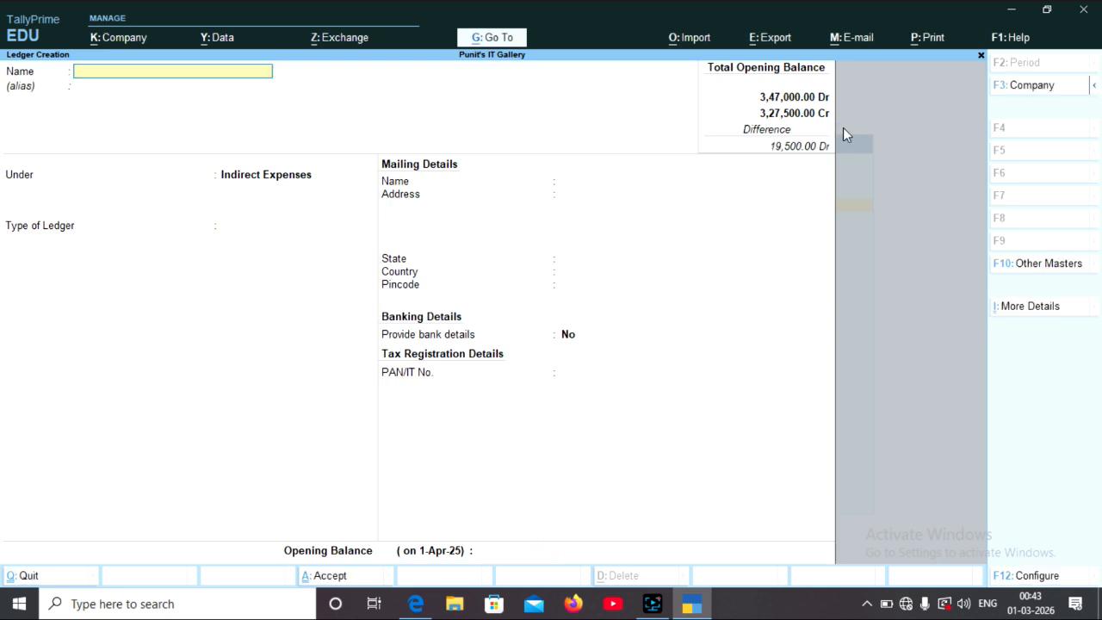
# - Name the next ledger Office Expenses, keeping it under Indirect Expenses with ledger type Not Applicable
pyautogui.write('Office Expenses')
pyautogui.press('Return')
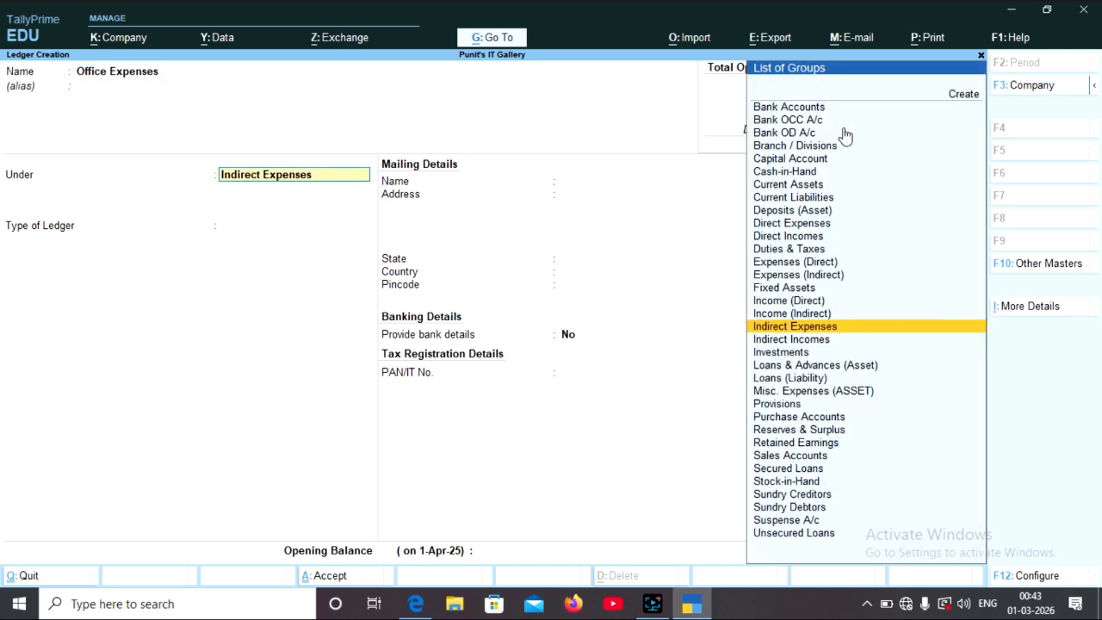
pyautogui.press('Return')
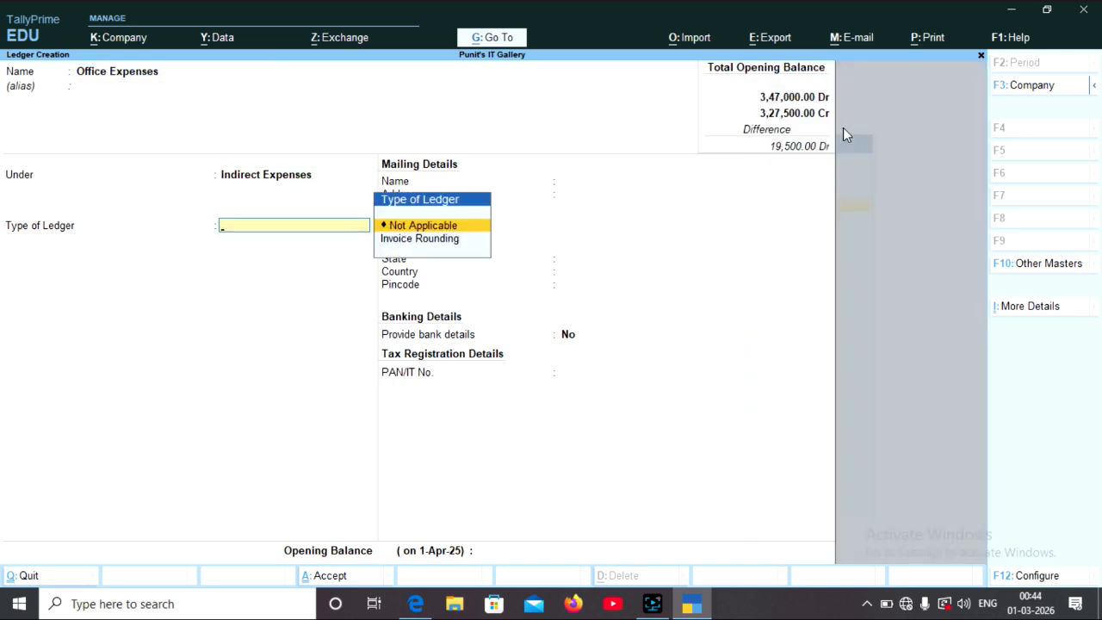
pyautogui.press('Return')
# - Set the Office Expenses ledger's opening balance to 3,500 Dr and save it
pyautogui.press('Return')
pyautogui.write('3500')
pyautogui.press('Return')
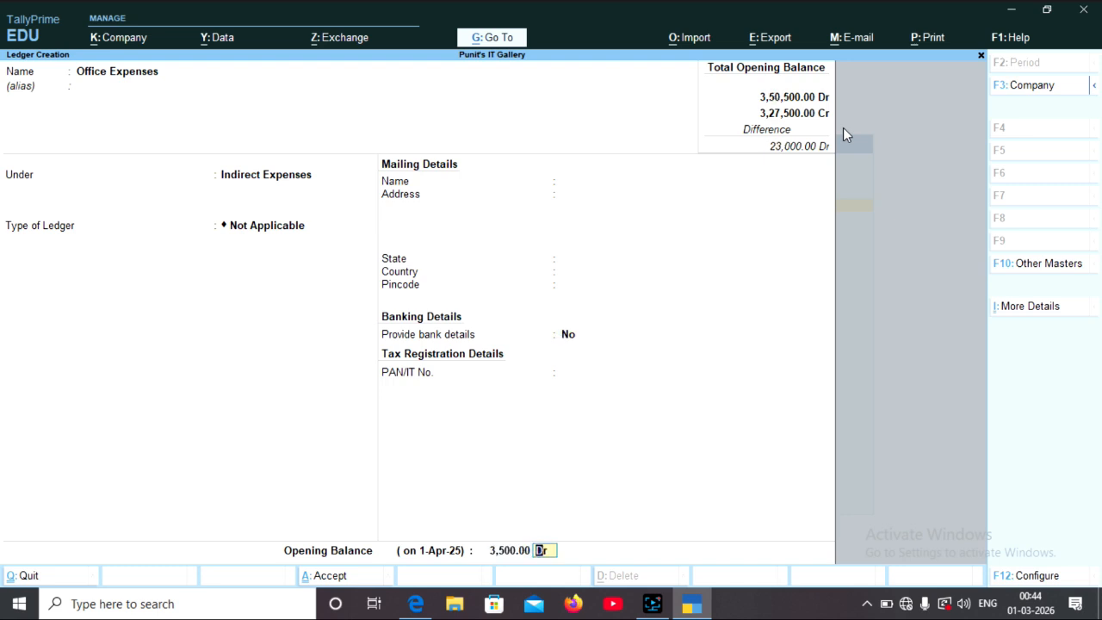
pyautogui.press('Return')
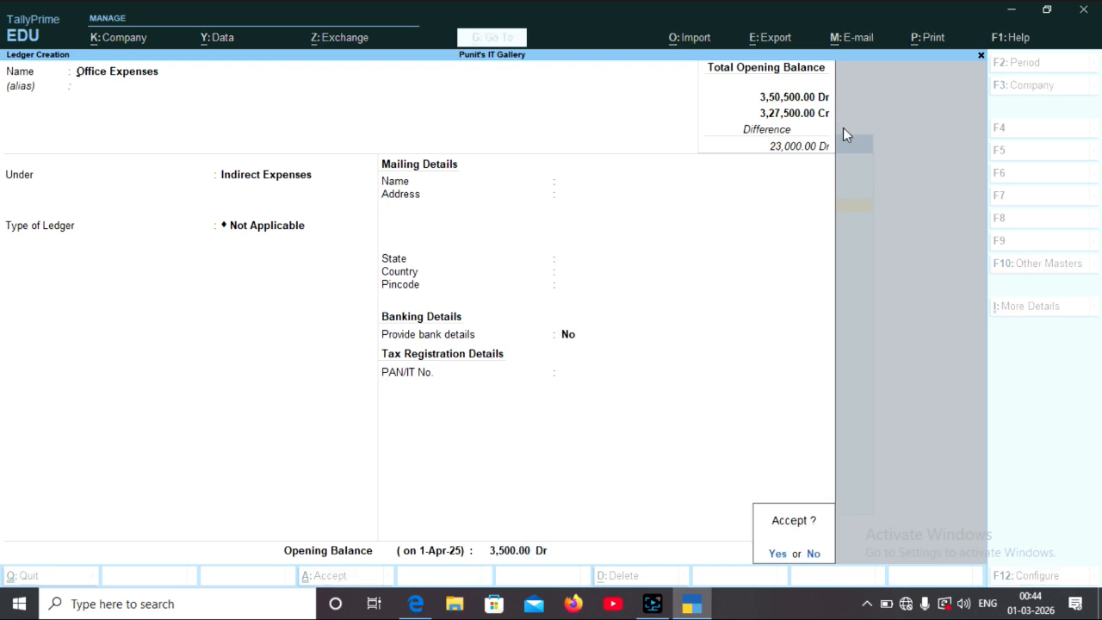
pyautogui.press('Return')
# - Name the next ledger Advestisement, keeping it under Indirect Expenses with ledger type Not Applicable
pyautogui.write('A')
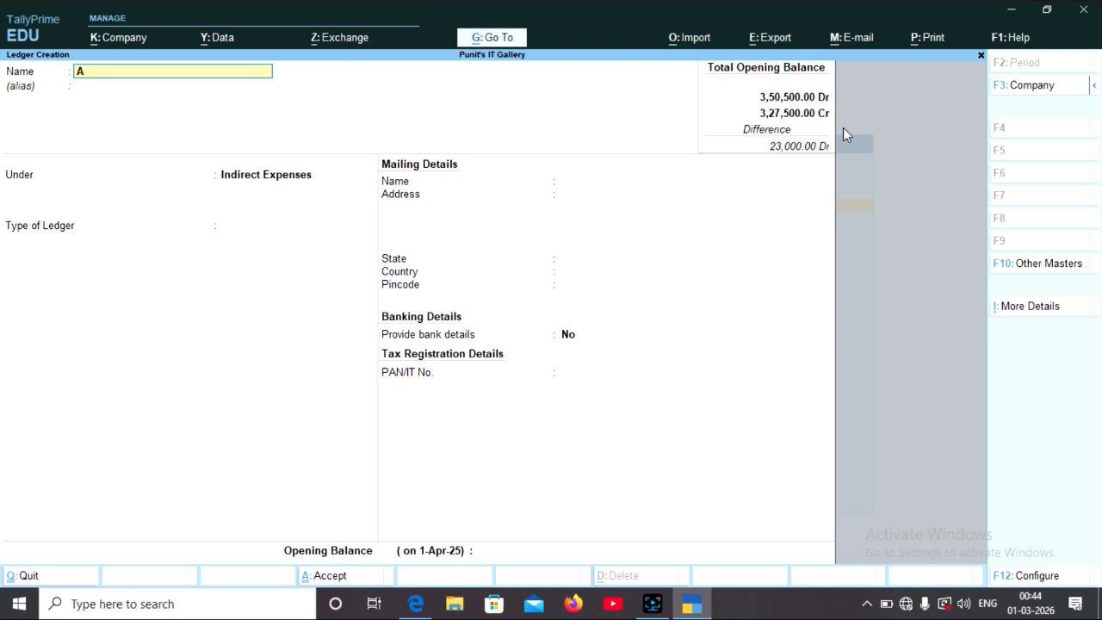
pyautogui.write('dvestisemen')
pyautogui.press('Return')
pyautogui.press('Return')
pyautogui.press('Return')
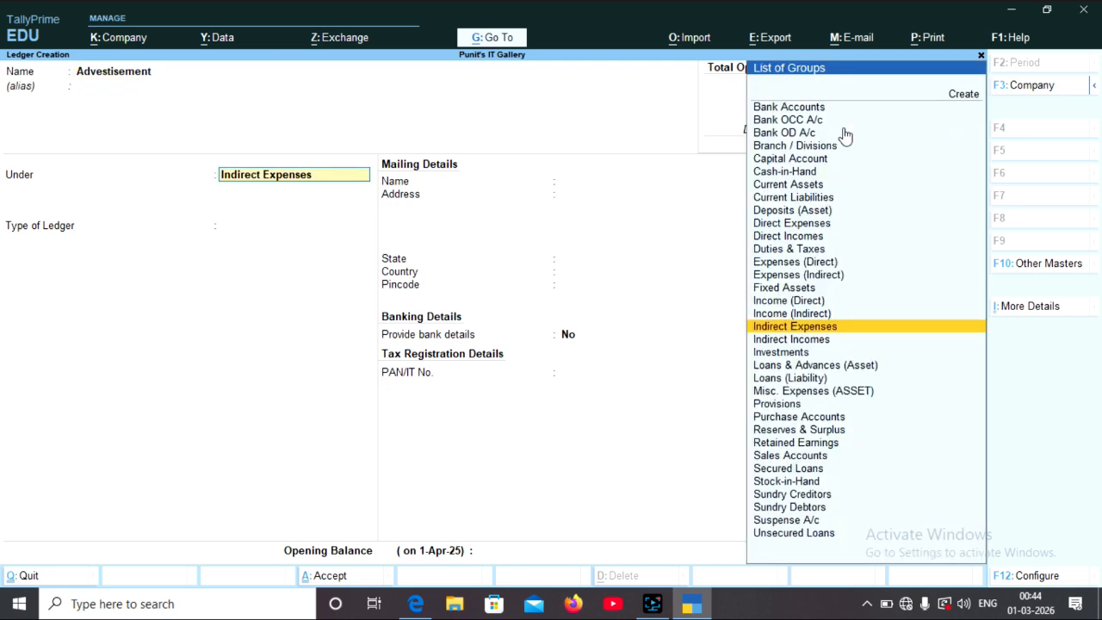
pyautogui.press('Return')
pyautogui.press('Return')
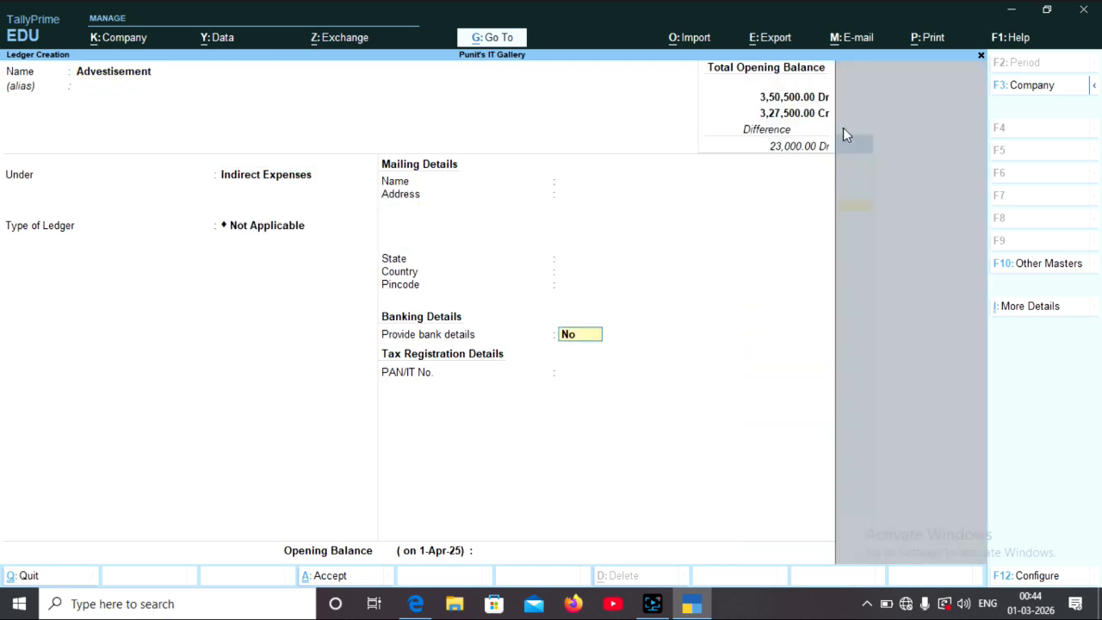
# - Set the Advestisement ledger's opening balance to 2,000 Dr and save it
pyautogui.write('2,00')
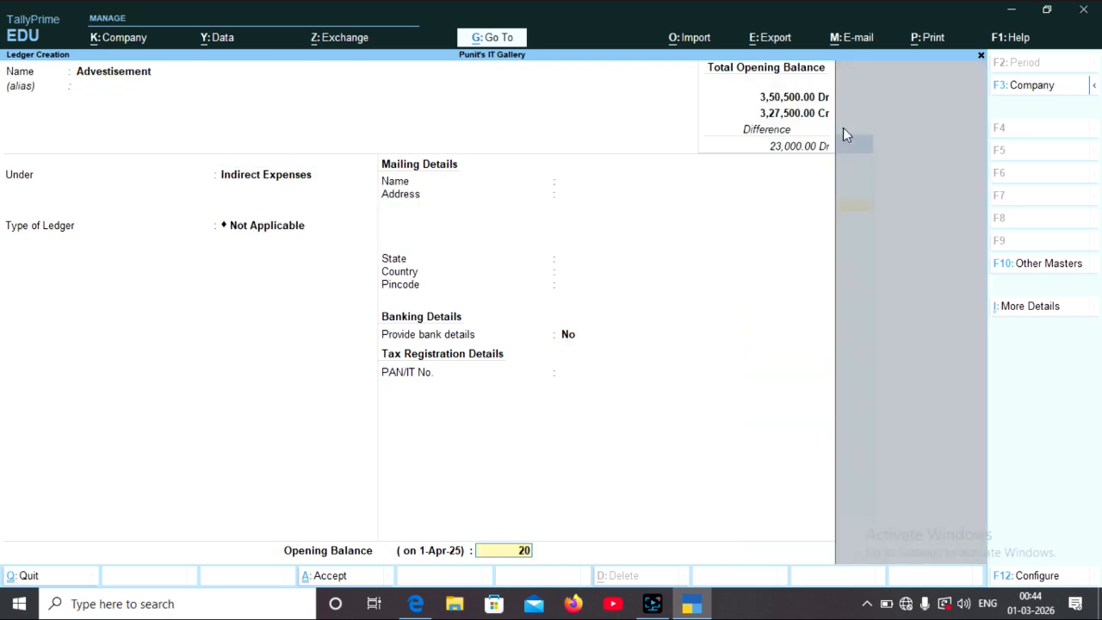
pyautogui.write('00')
pyautogui.press('Return')
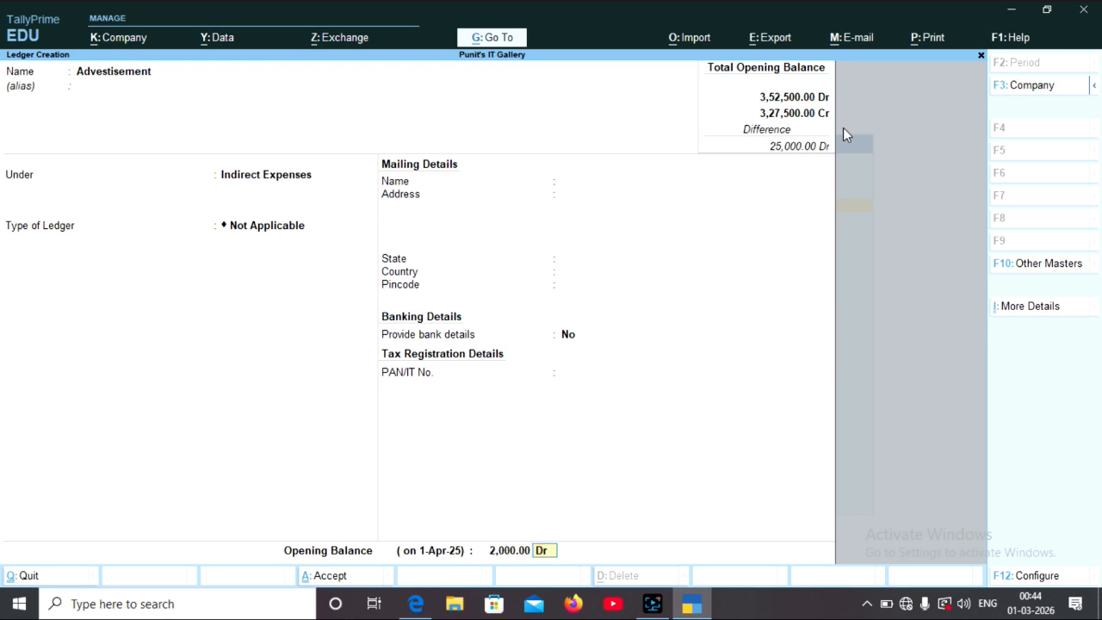
pyautogui.press('Return')
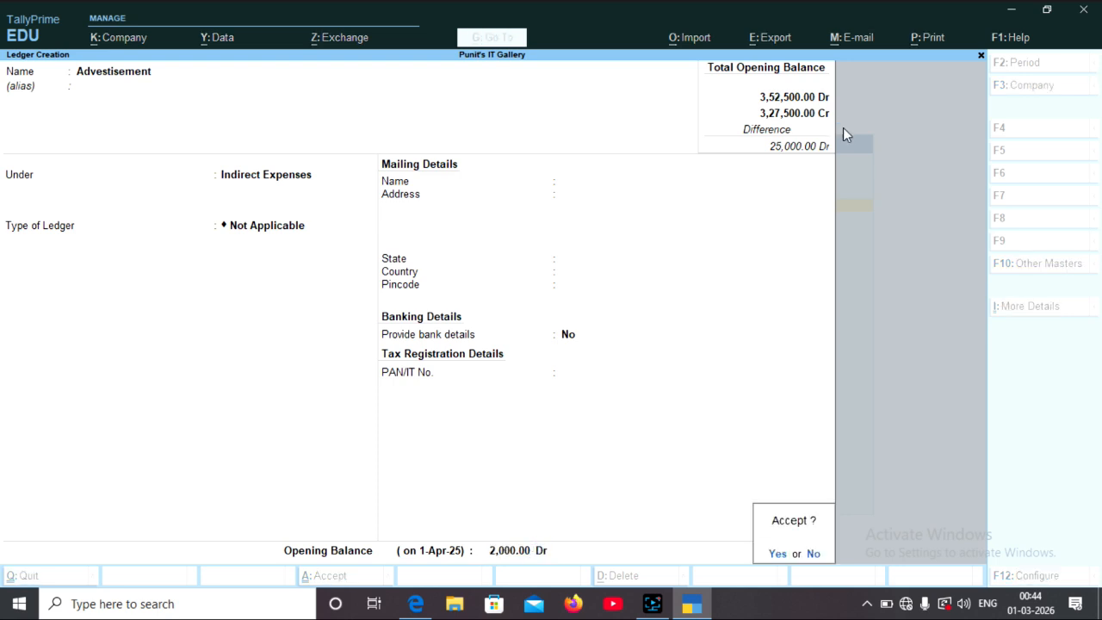
pyautogui.press('Return')
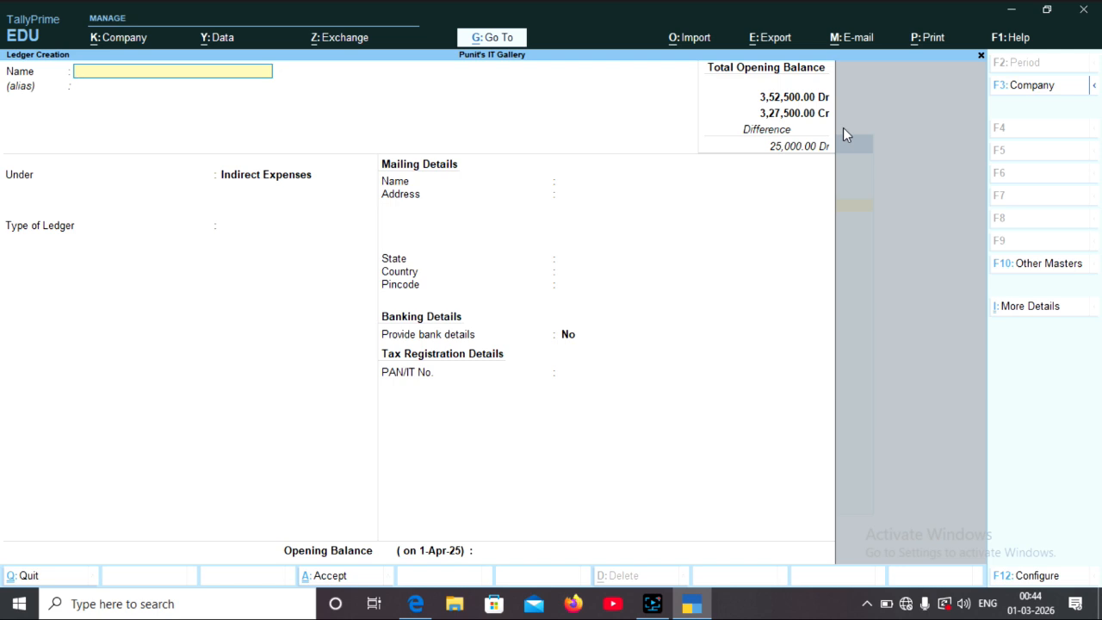
# - Name the next ledger Bank Charges, keeping it under Indirect Expenses with ledger type Not Applicable
pyautogui.write('Bank Charges')
pyautogui.press('Return')
pyautogui.press('Return')
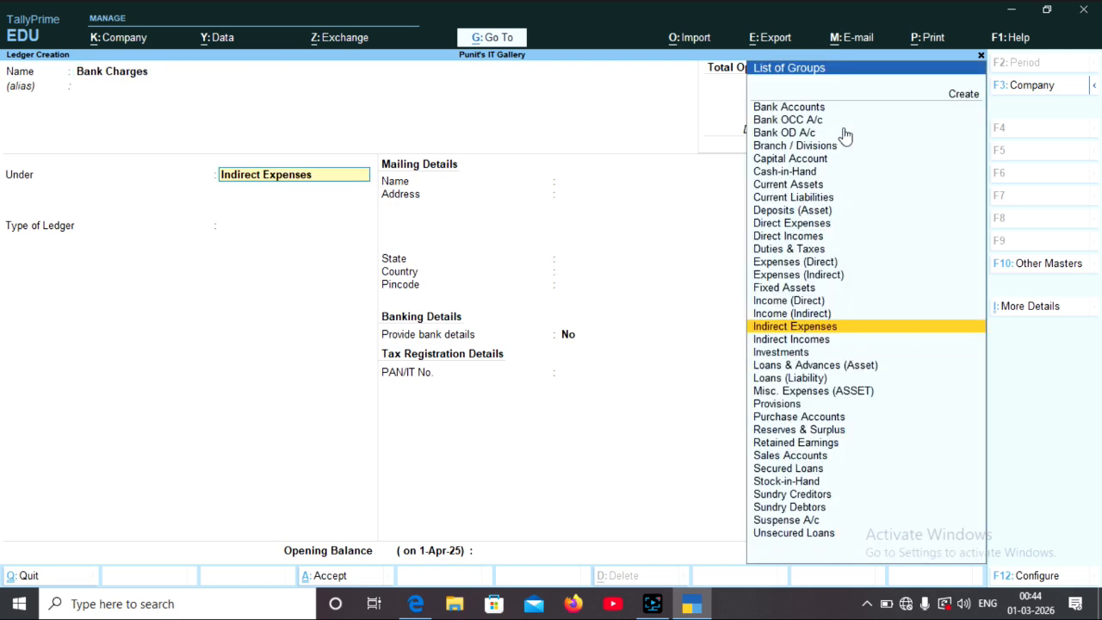
pyautogui.press('Return')
pyautogui.press('Return')
# - Set the Bank Charges ledger's opening balance to 2,500 Dr and save it
pyautogui.press('Return')
pyautogui.write('2500')
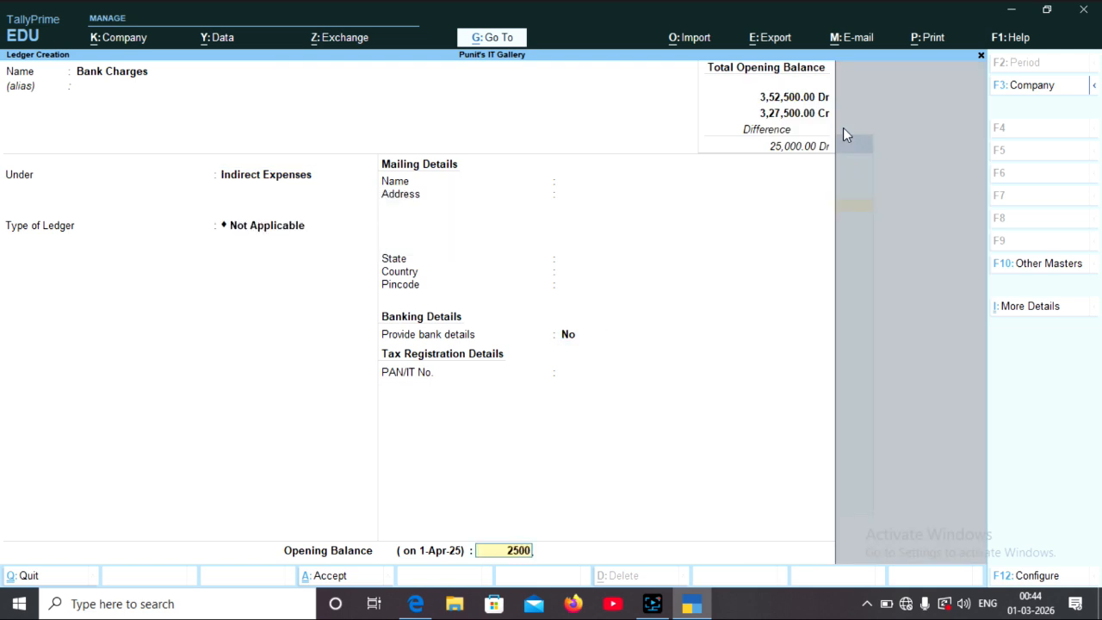
pyautogui.press('Return')
pyautogui.press('Return')
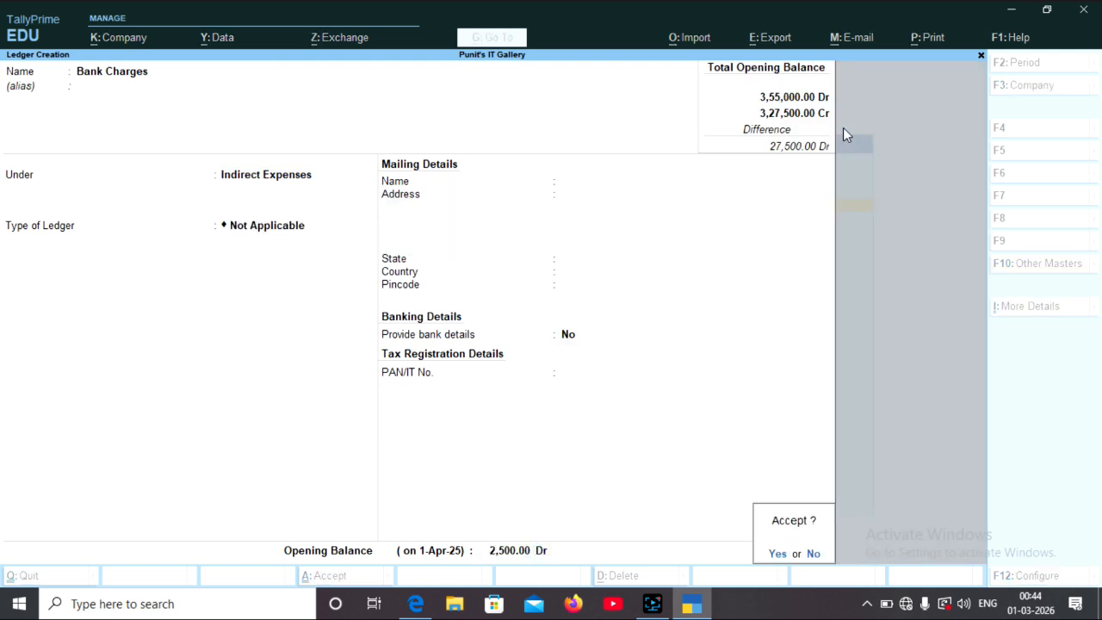
pyautogui.press('Return')
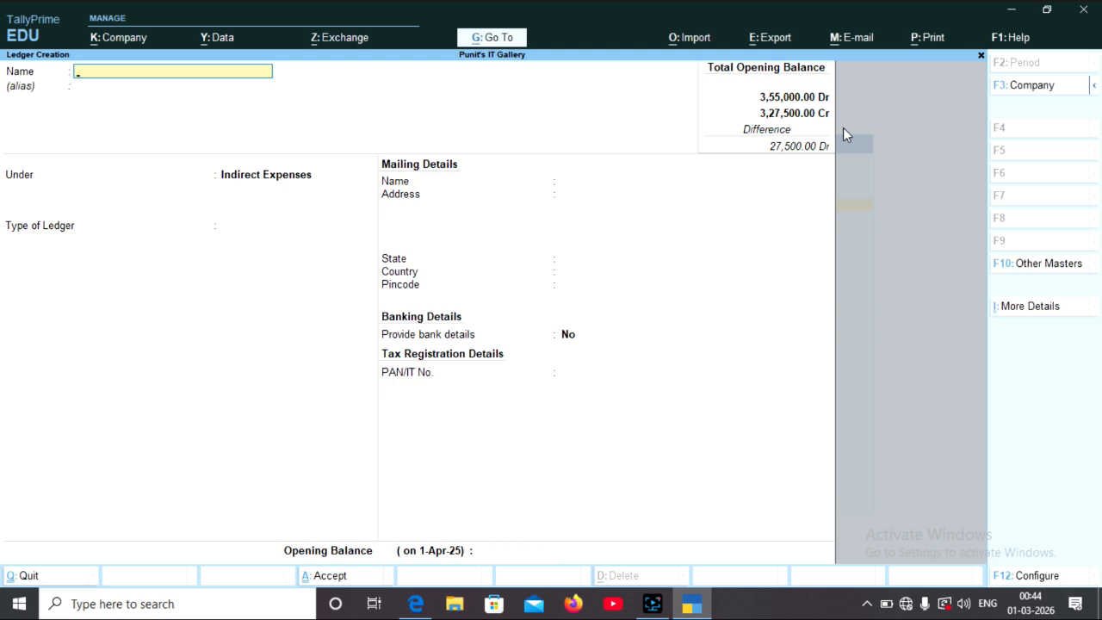
# - Name the next ledger Building Depreciation, leave its alias empty and go on to its group selection
pyautogui.write('Builde')
pyautogui.press('BackSpace')
pyautogui.write('Depreciation')
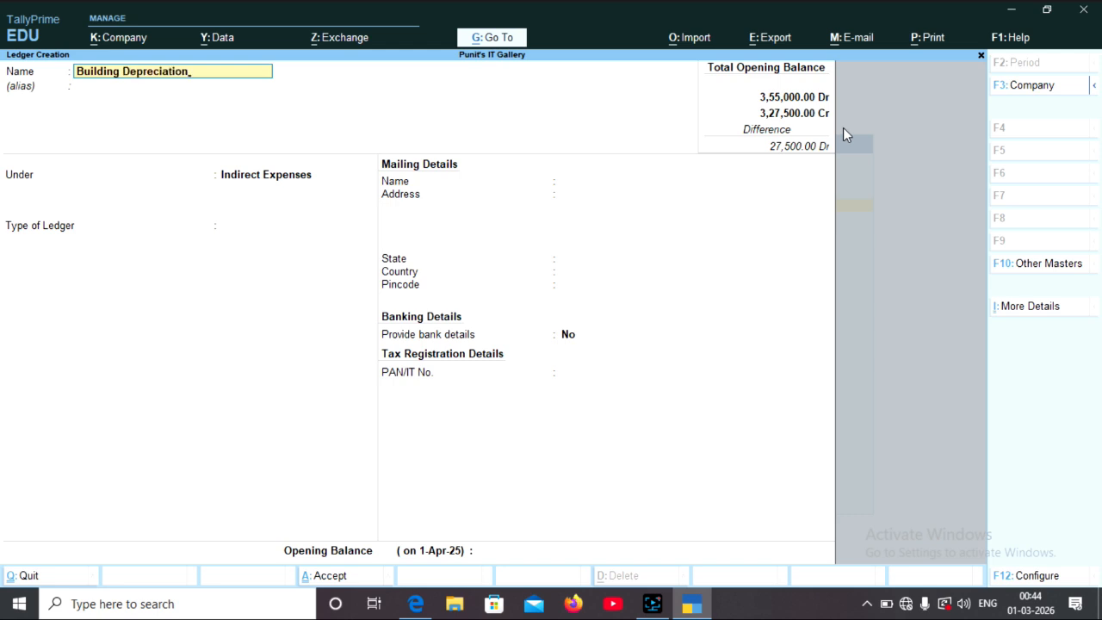
pyautogui.press('Return')
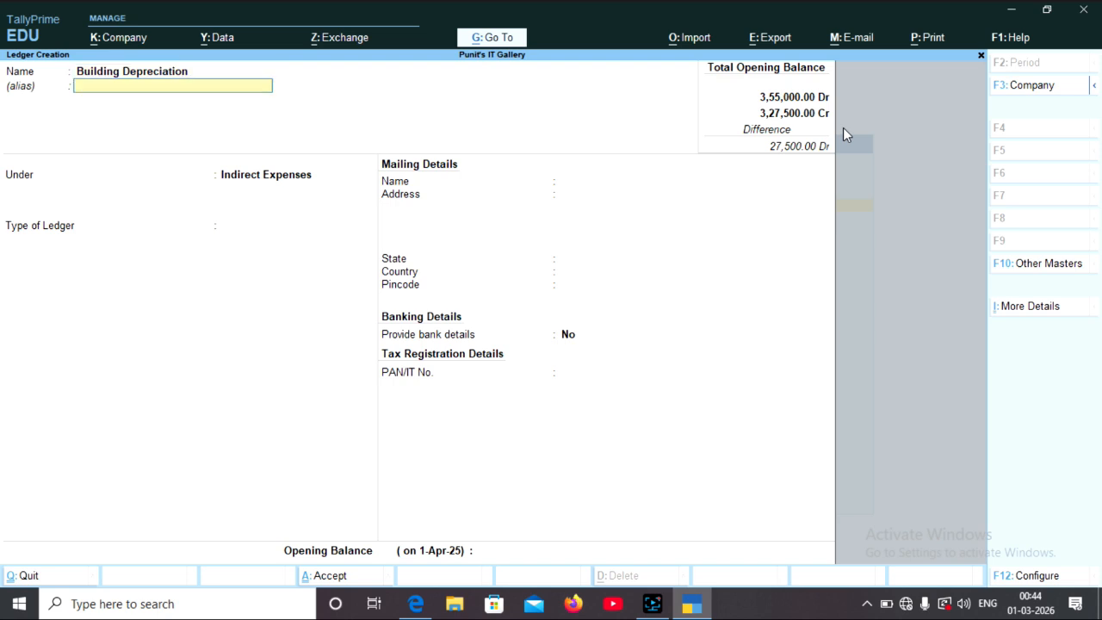
pyautogui.press('Return')
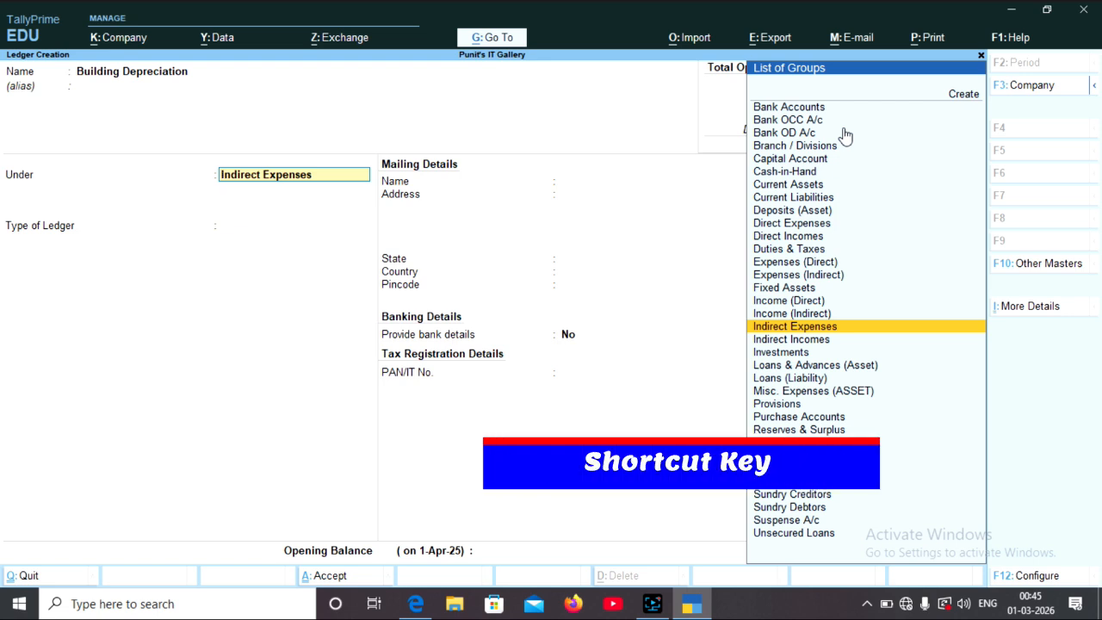
# - Start a new group from the ledger's group selection, name it Depreciation and place it under Primary
pyautogui.press('alt')
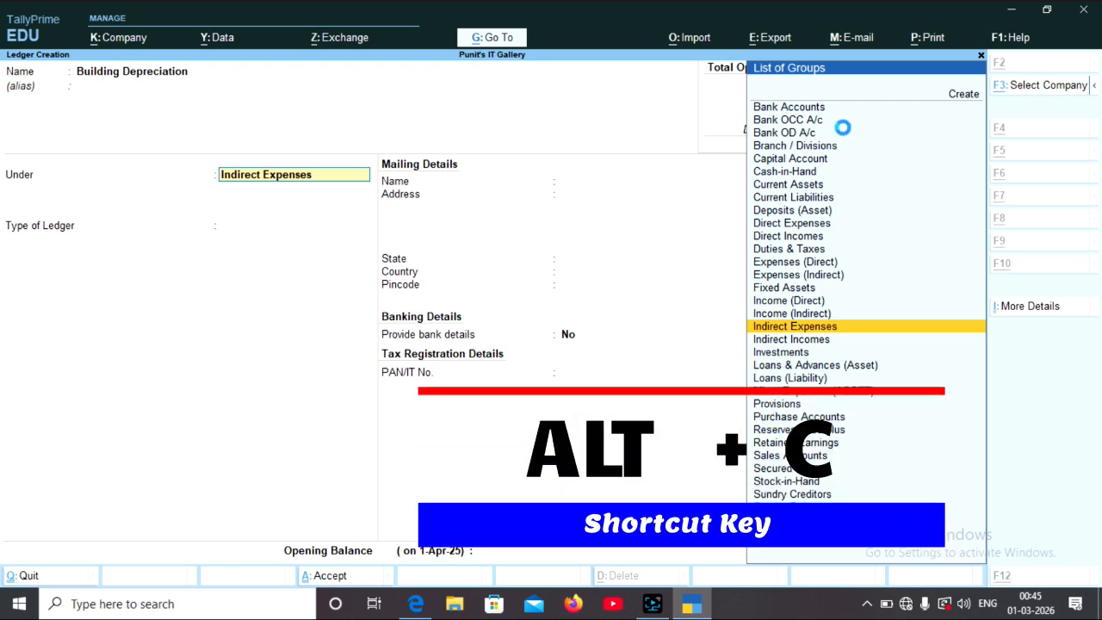
pyautogui.hotkey('alt', 'c')
pyautogui.write('Depreci')
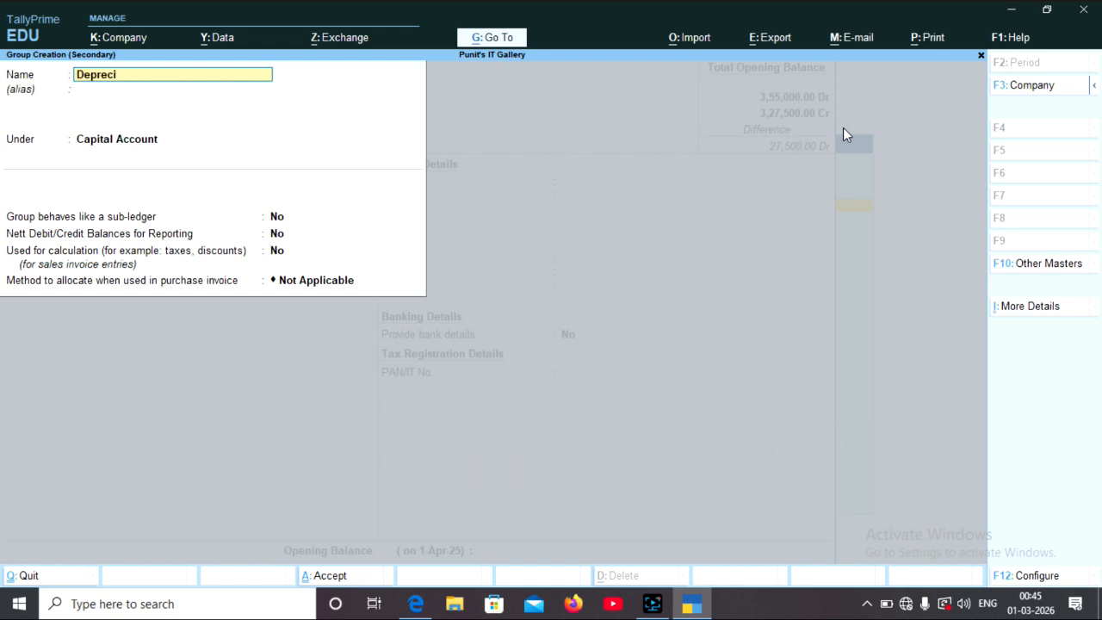
pyautogui.write('ation')
pyautogui.press('Return')
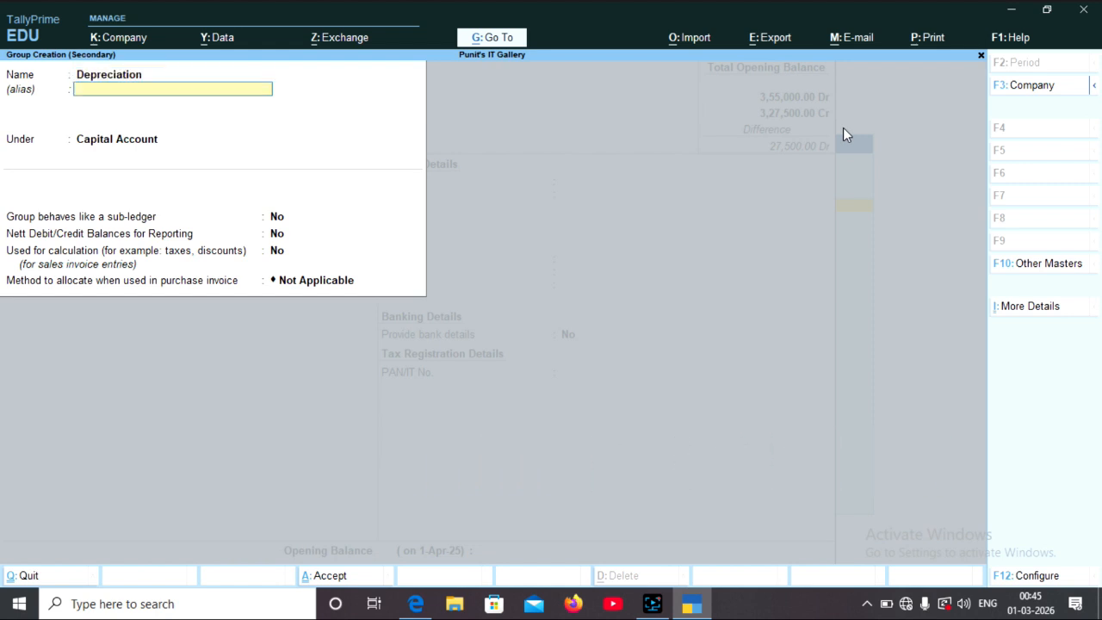
pyautogui.press('Return')
pyautogui.press('Up')
pyautogui.press('Up')
pyautogui.press('Up')
pyautogui.press('Up')
pyautogui.press('Up')
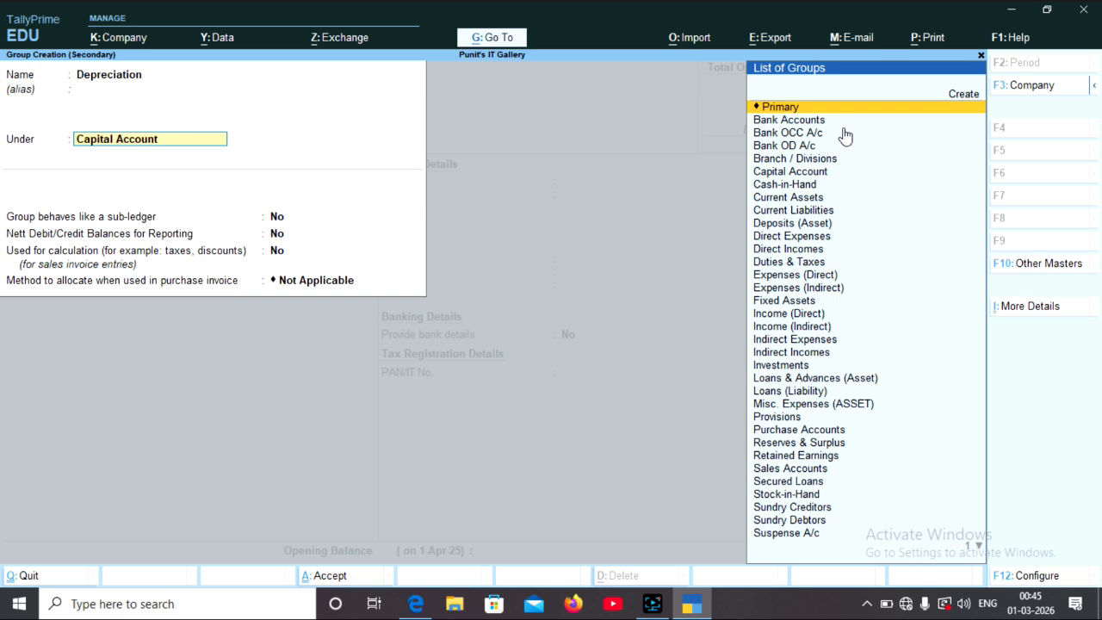
pyautogui.press('Return')
# - Set the Depreciation group's nature to Expenses without affecting gross profits, keep the remaining defaults and save the group
pyautogui.press('Up')
pyautogui.press('Up')
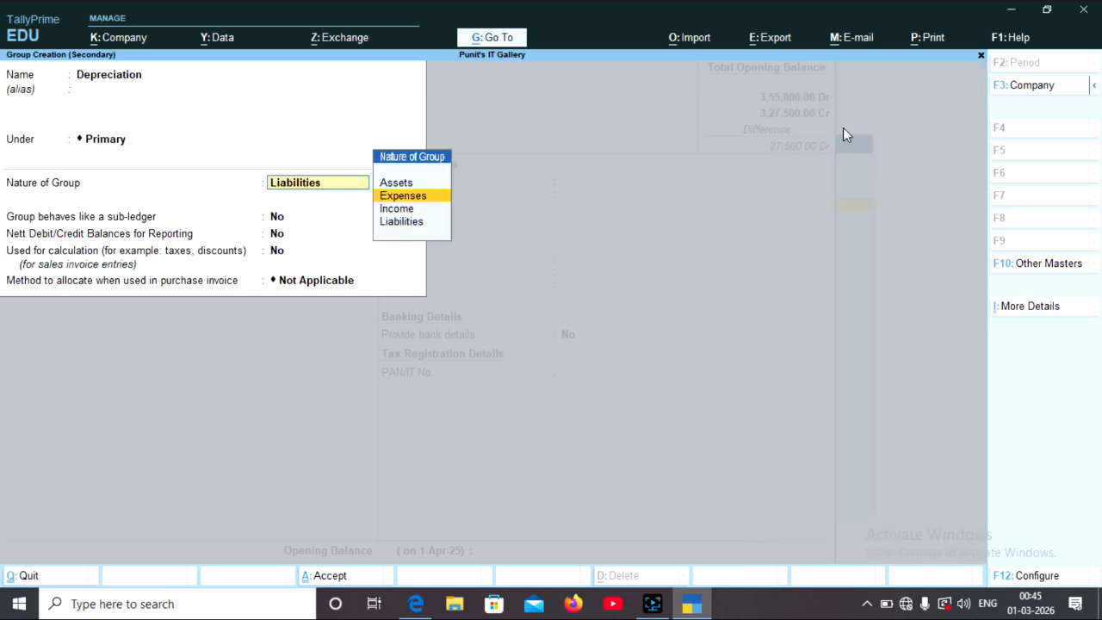
pyautogui.press('Return')
pyautogui.press('Return')
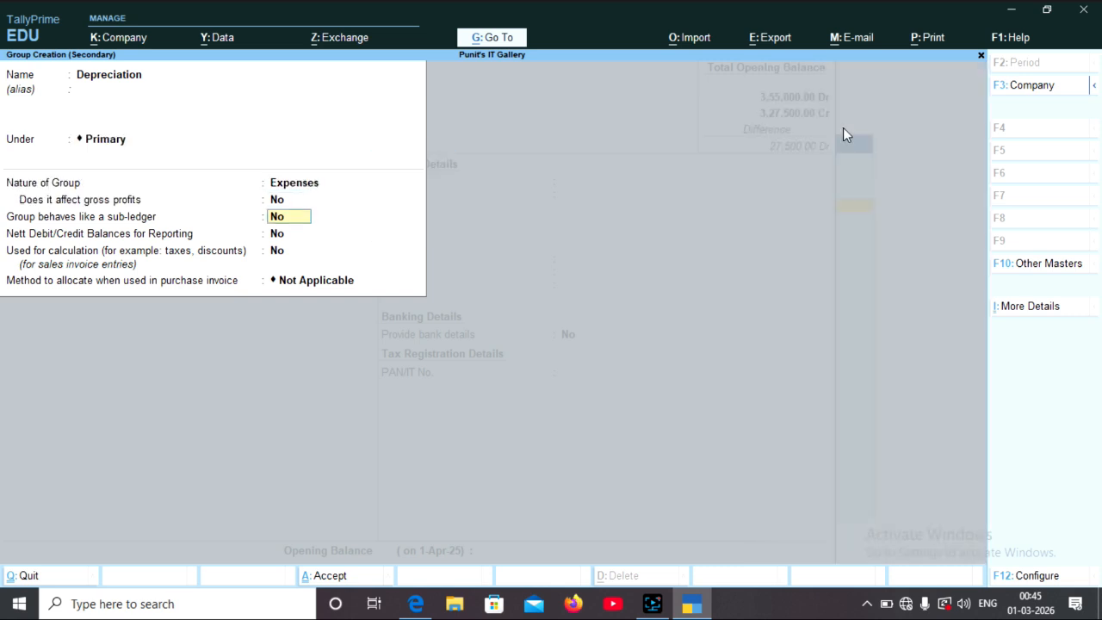
pyautogui.press('Return')
pyautogui.press('Return')
pyautogui.press('Return')
pyautogui.press('Return')
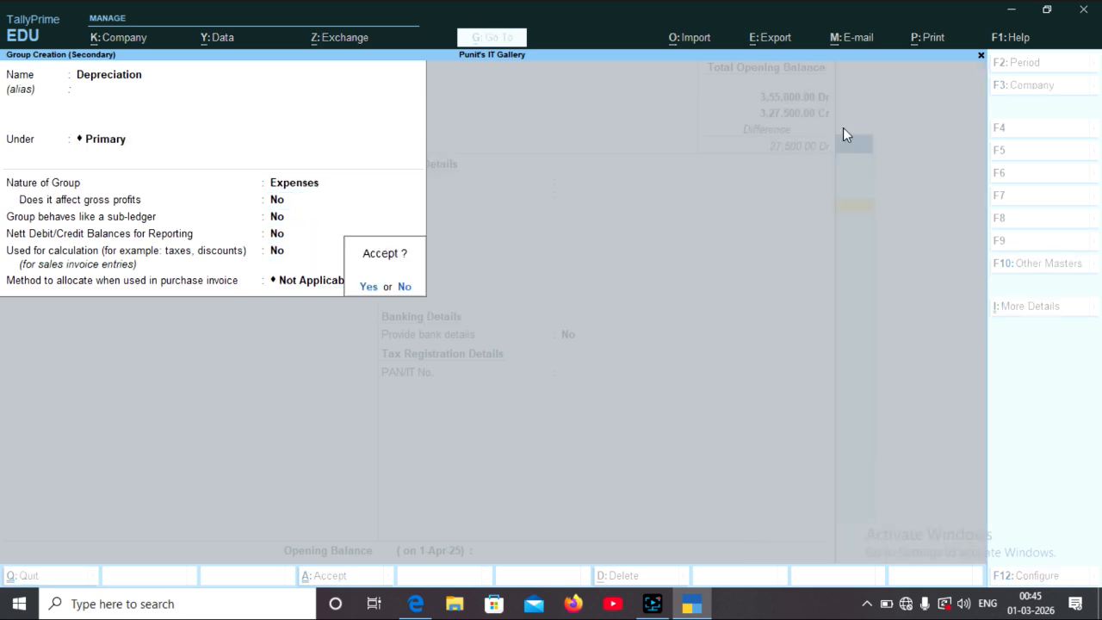
pyautogui.press('Return')
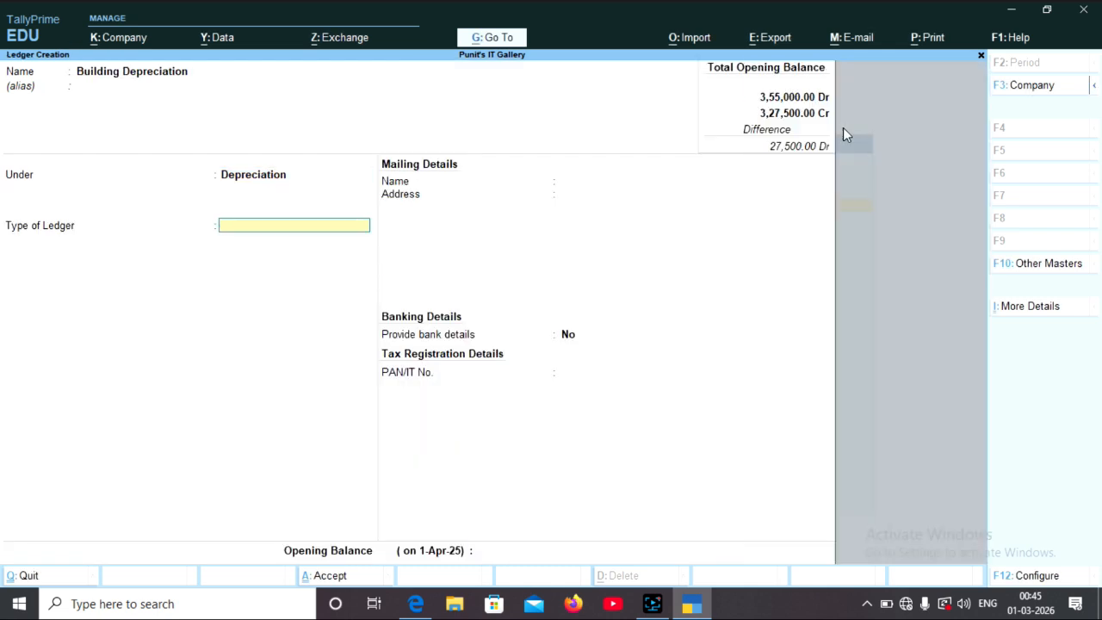
# - Leave Building Depreciation's ledger type empty, set its opening balance to 2,500 Dr and save the ledger
pyautogui.press('Return')
pyautogui.press('Return')
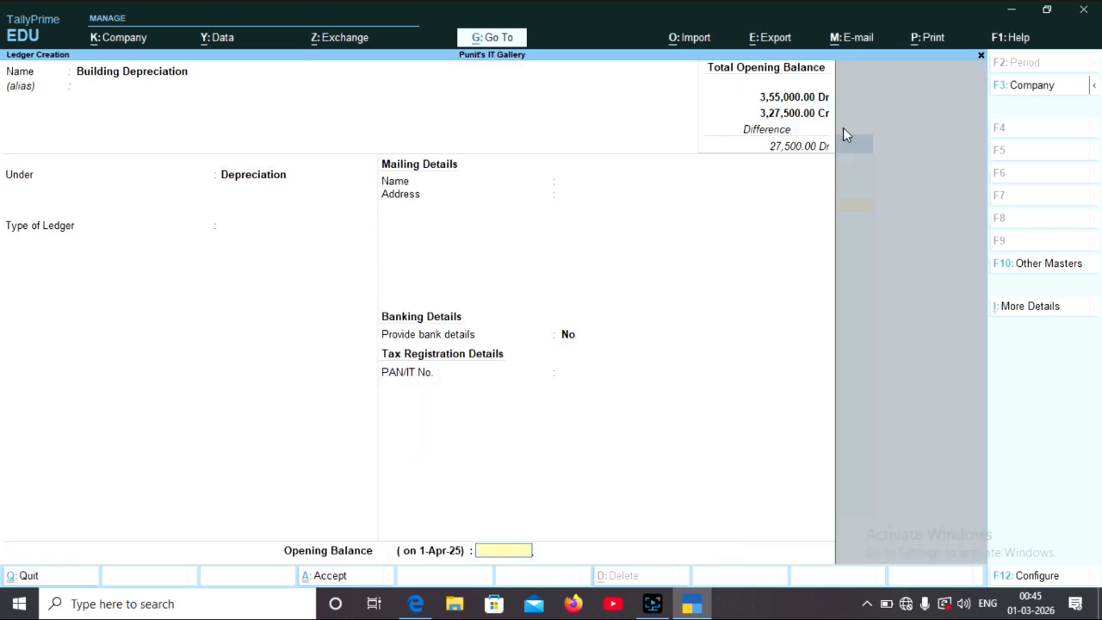
pyautogui.write('2500')
pyautogui.press('Return')
pyautogui.press('Return')
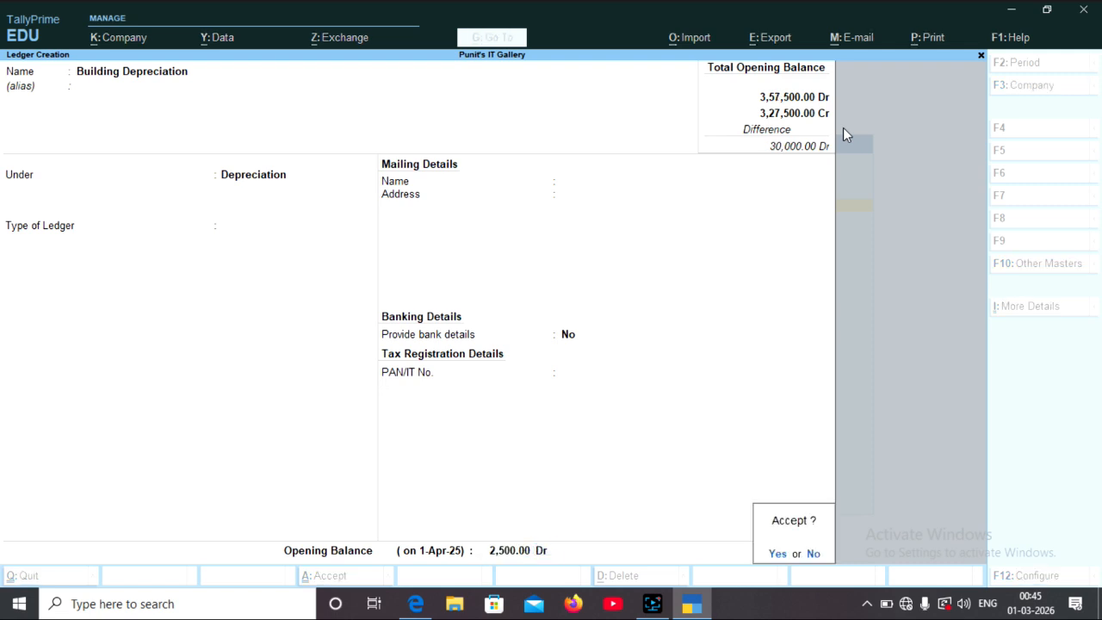
pyautogui.press('Return')
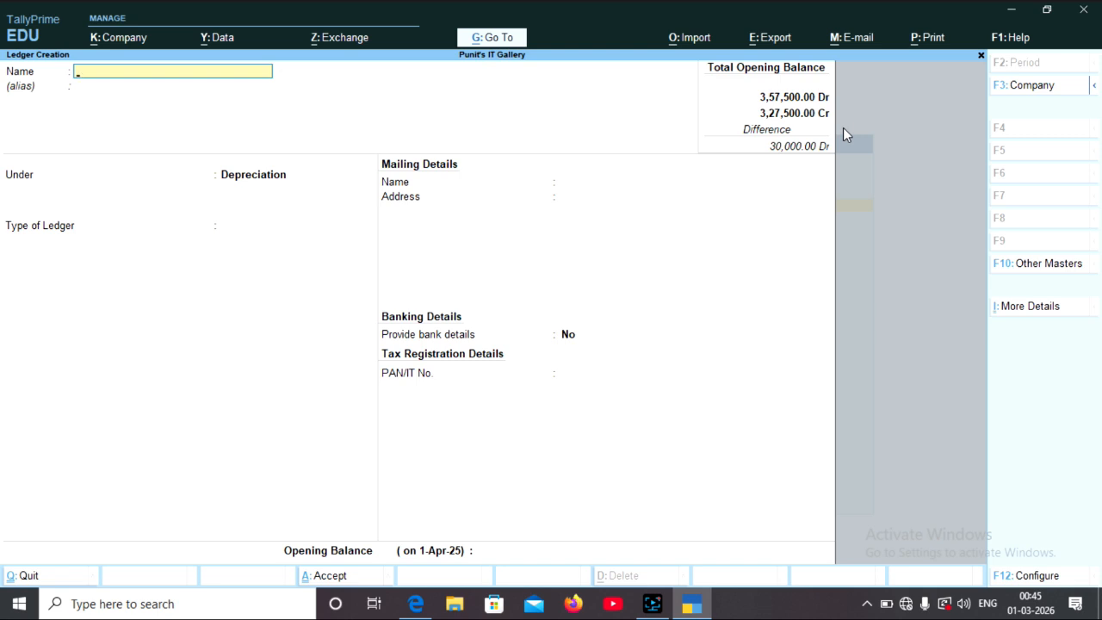
# - Name the next ledger Office Equipment Accured Dep, keeping it under the Depreciation group with no ledger type
pyautogui.write('Office Equipment Accure')
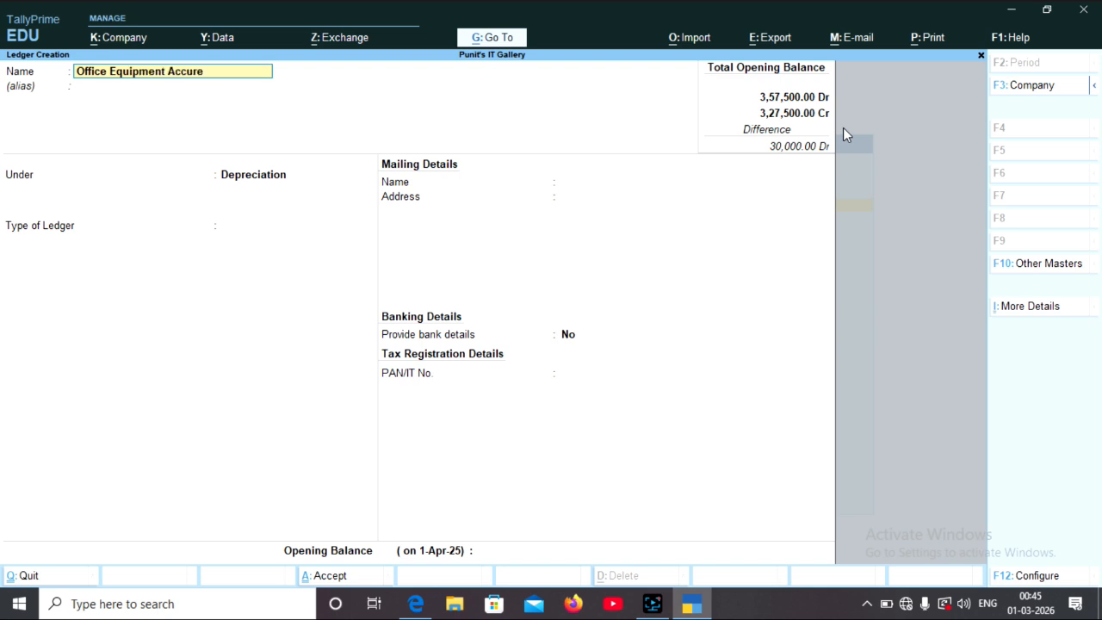
pyautogui.write('d Dep')
pyautogui.press('Return')
pyautogui.press('Return')
pyautogui.press('Return')
pyautogui.press('Return')
pyautogui.press('Return')
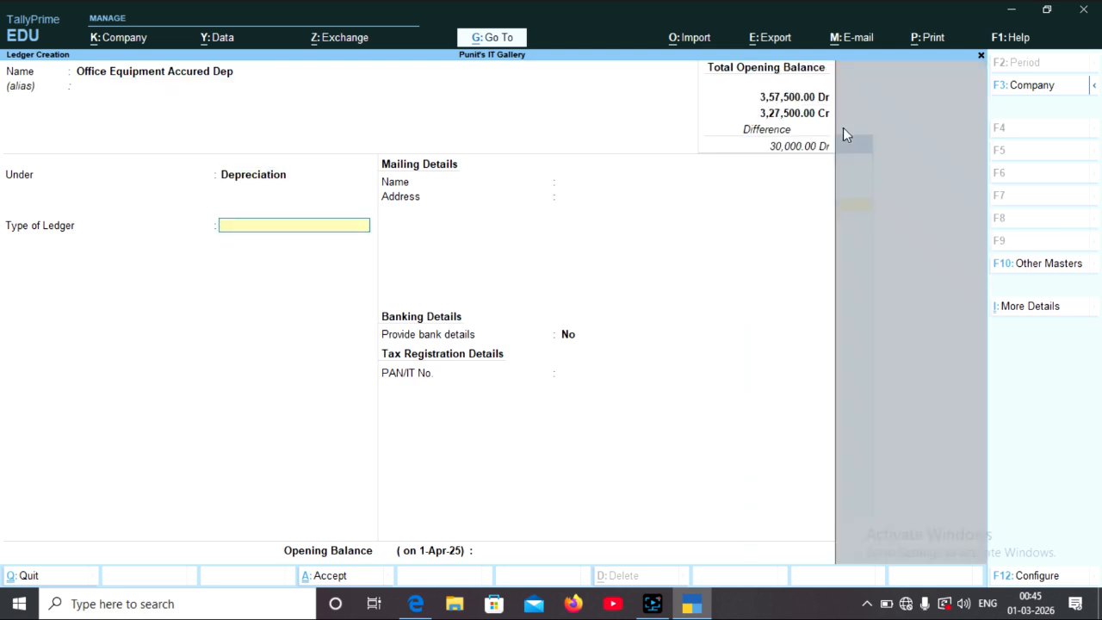
# - Set the Office Equipment Accured Dep ledger's opening balance to 80,000 Cr and save it
pyautogui.write('80000')
pyautogui.press('Return')
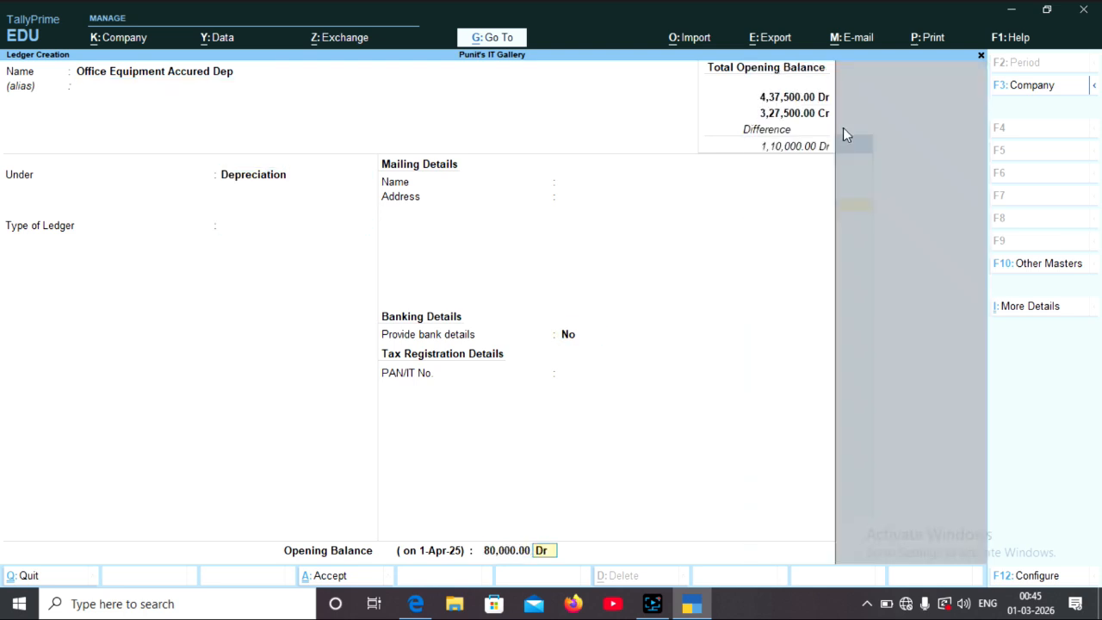
pyautogui.write('c')
pyautogui.press('Return')
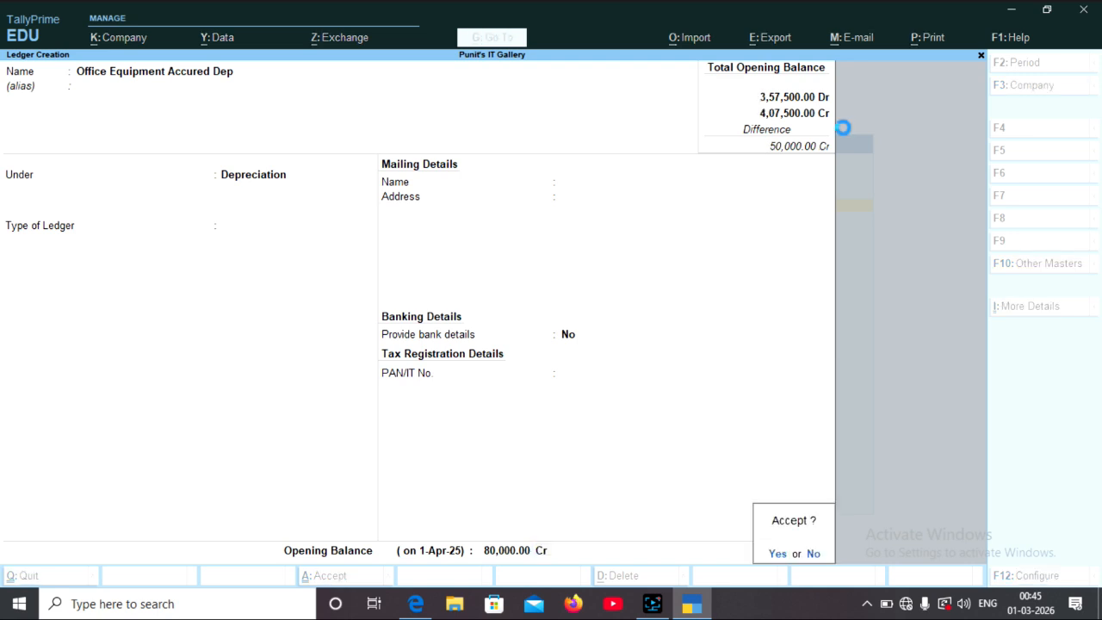
pyautogui.press('y')
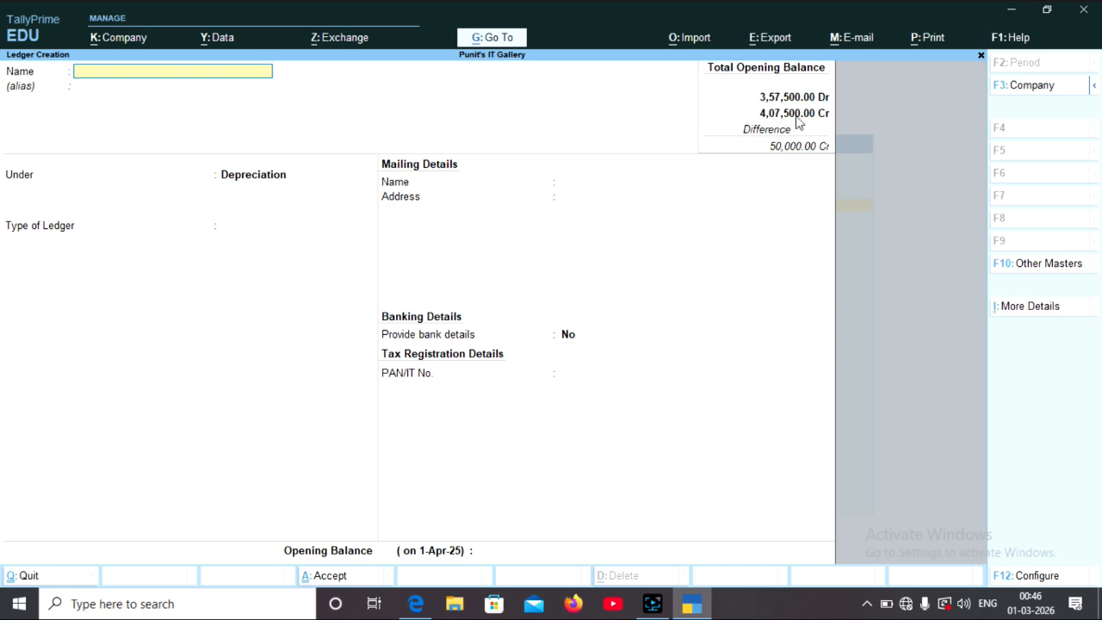
# - Switch to the Trial Balance PDF in the browser to check its entries and its debit and credit totals
pyautogui.click(430, 608)
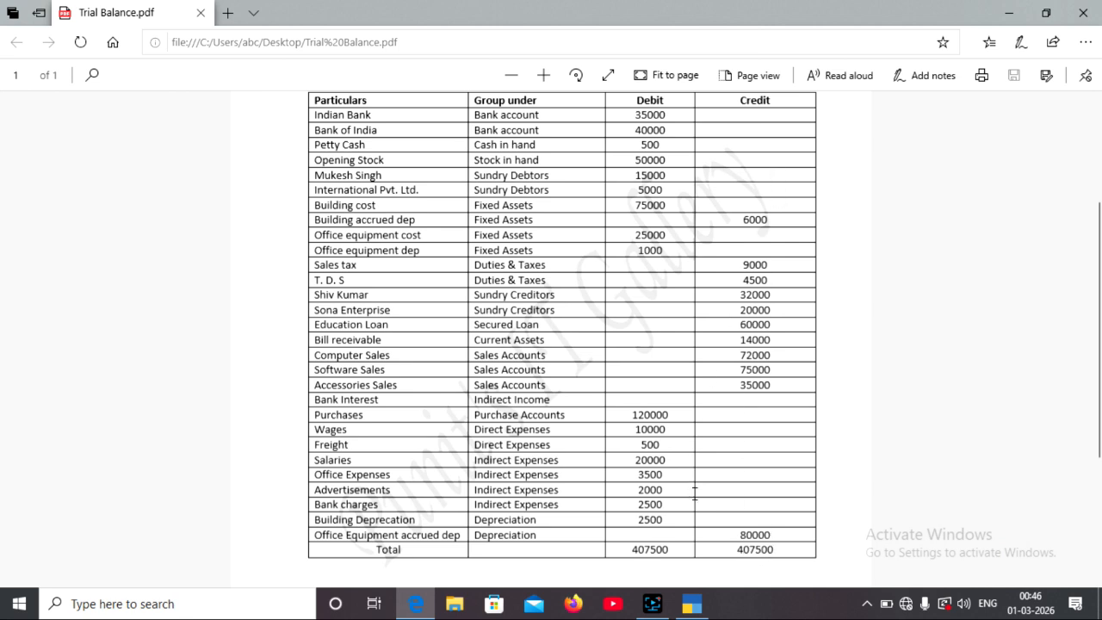
# - Compare the ledgers' total opening balances in TallyPrime with the Trial Balance PDF, highlight the PDF's Opening Stock row, and return to TallyPrime
pyautogui.click(692, 603)
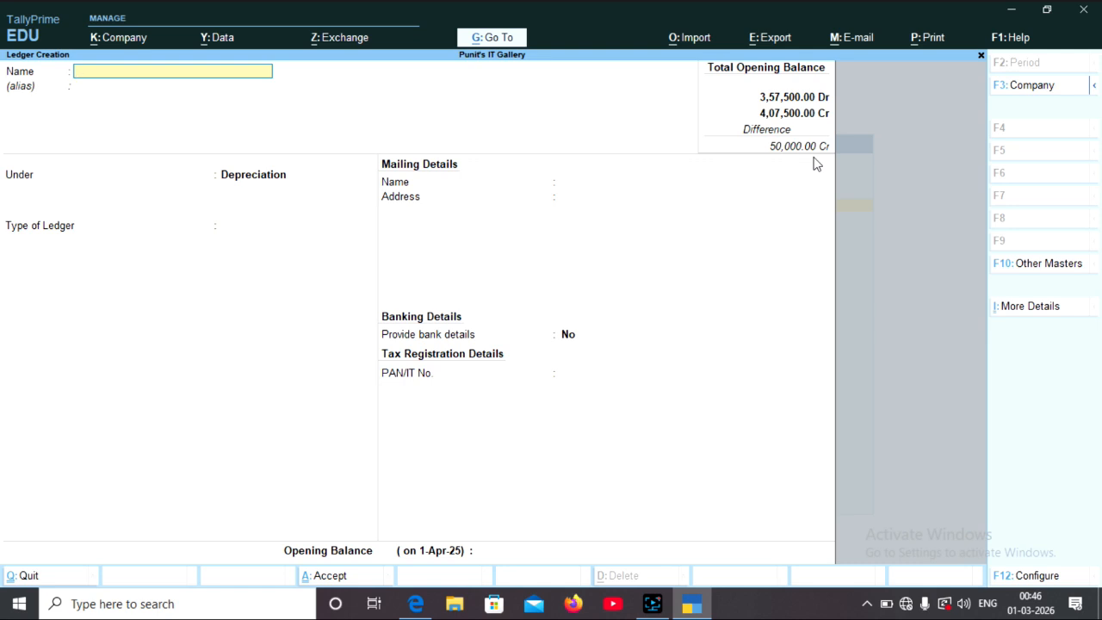
pyautogui.click(416, 603)
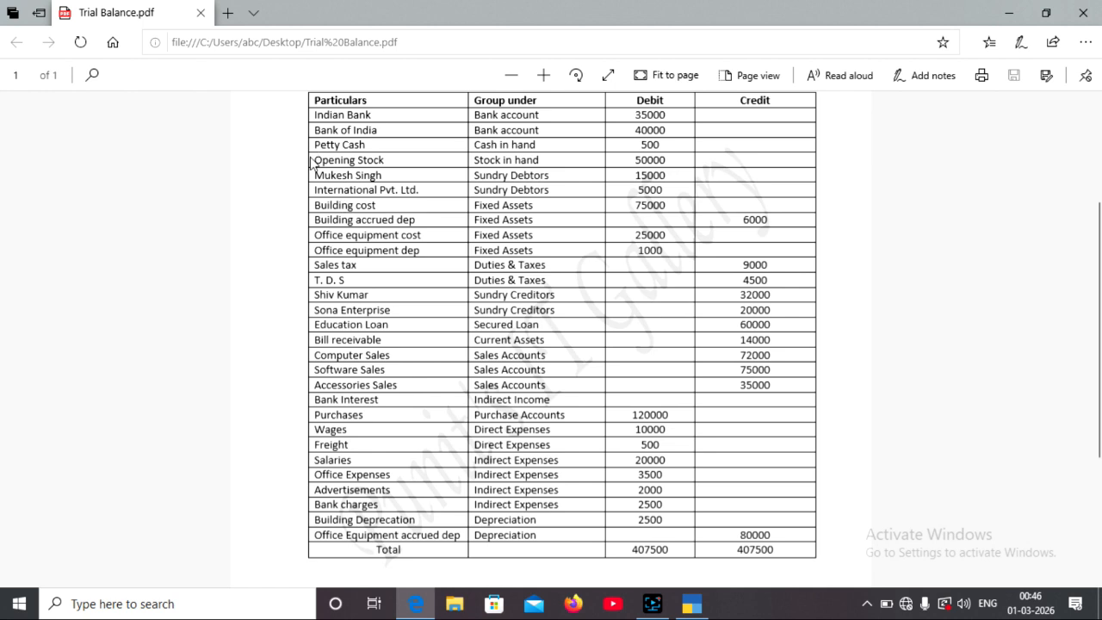
pyautogui.moveTo(318, 164); pyautogui.dragTo(683, 160)
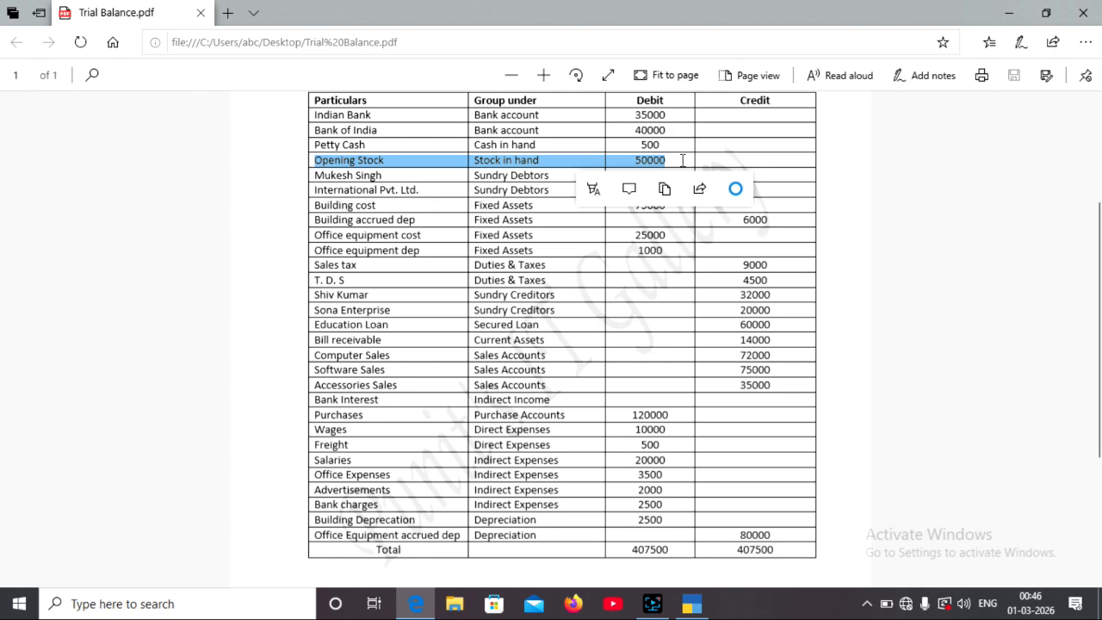
pyautogui.click(1010, 13)
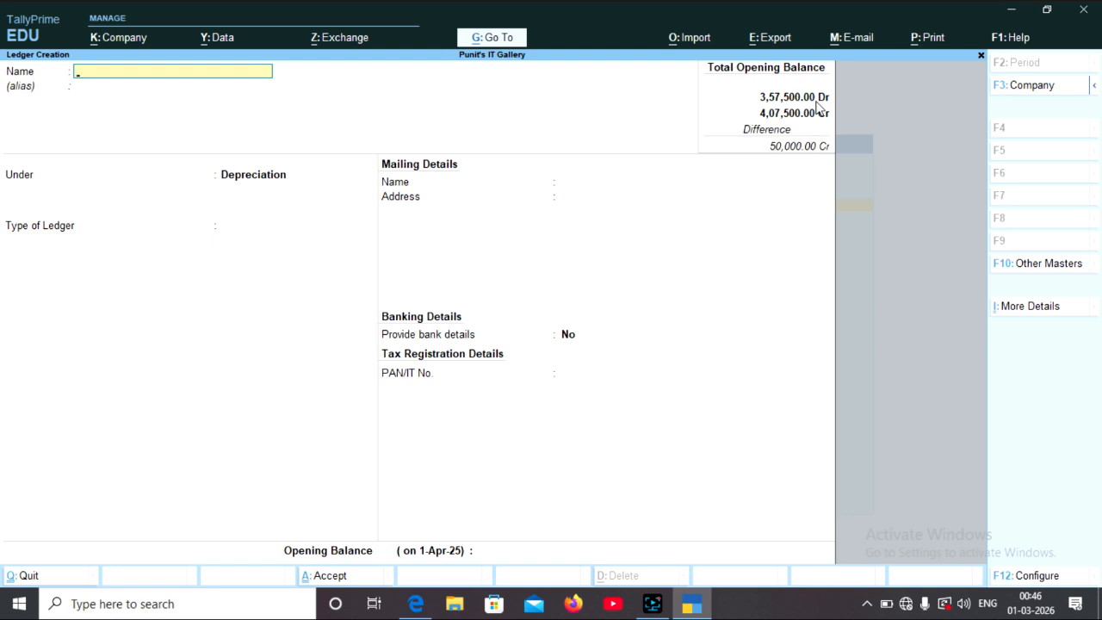
# - Leave ledger creation without saving and bring up the list of existing ledgers for alteration
pyautogui.press('Escape')
pyautogui.press('y')
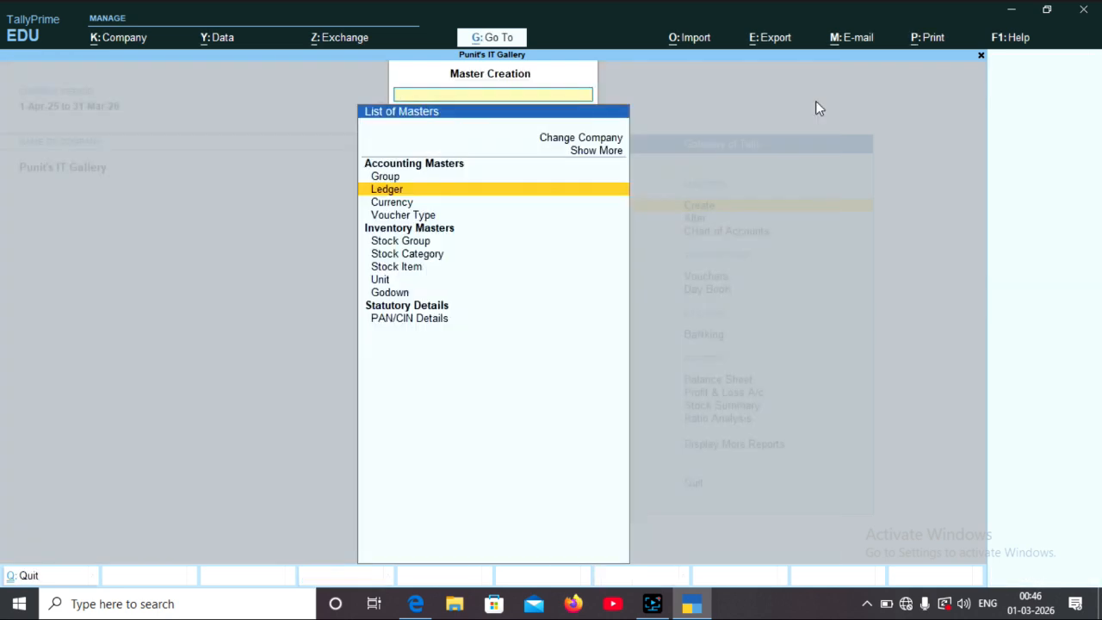
pyautogui.press('Escape')
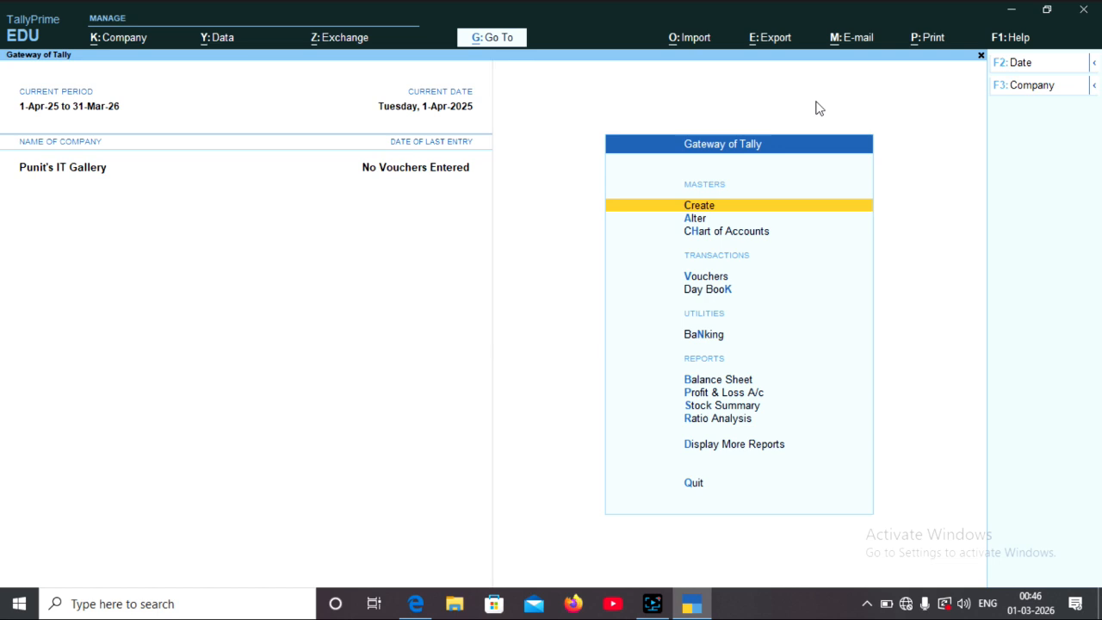
pyautogui.press('Down')
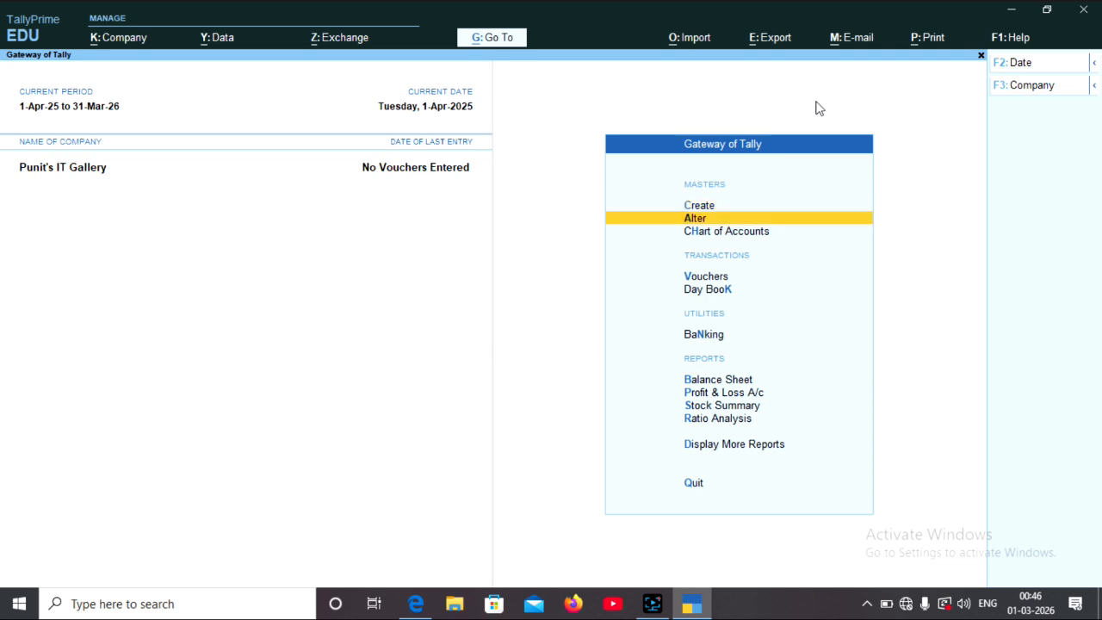
pyautogui.press('Return')
pyautogui.press('Down')
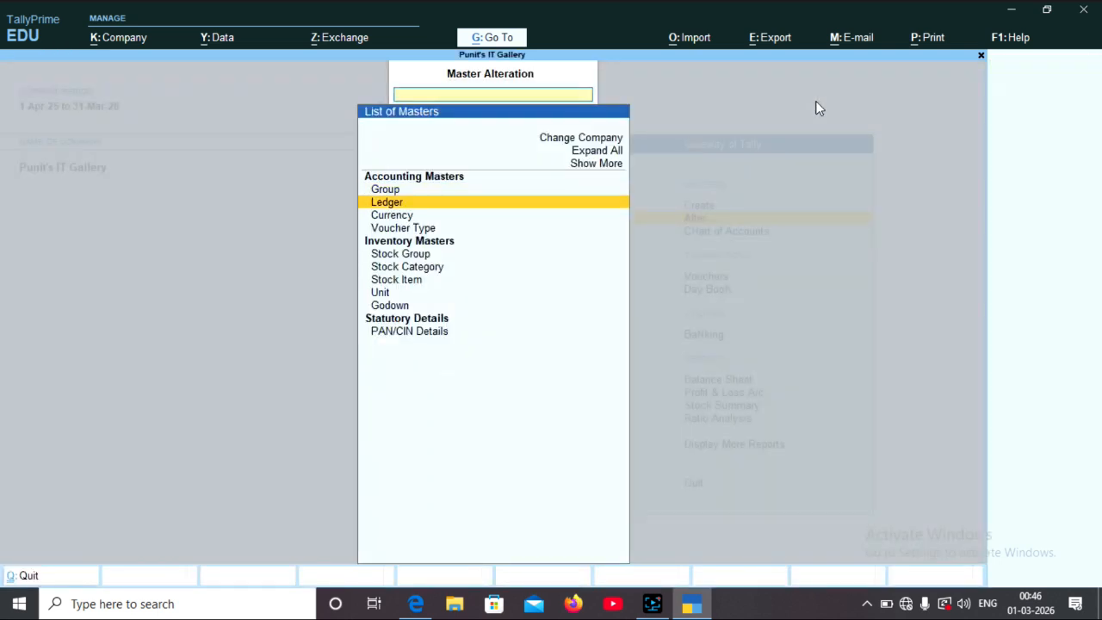
pyautogui.press('Return')
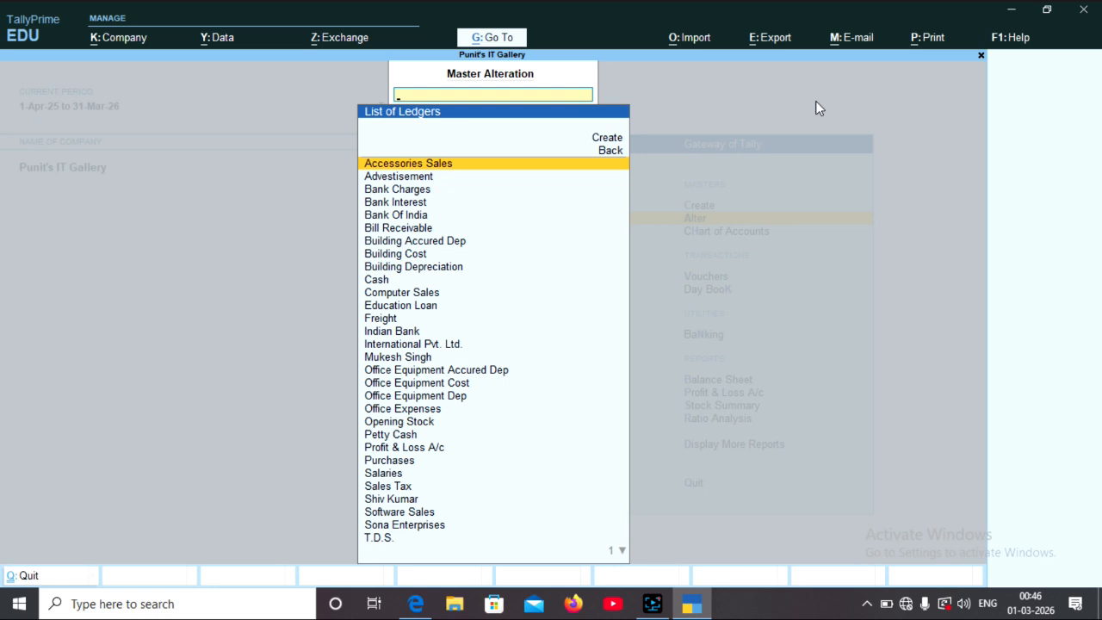
# - Delete the existing Opening Stock ledger under Stock-in-Hand and return to the Gateway of Tally
pyautogui.press('Down')
pyautogui.press('Down')
pyautogui.press('Down')
pyautogui.press('Down')
pyautogui.press('Down')
pyautogui.press('Down')
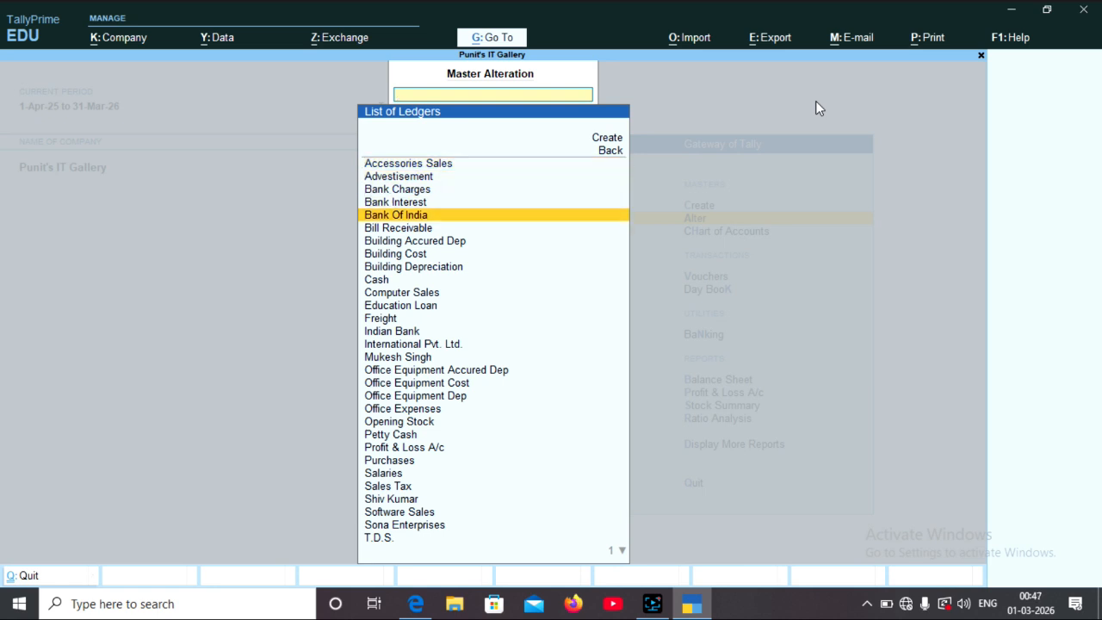
pyautogui.press('Down')
pyautogui.press('Down')
pyautogui.press('Down')
pyautogui.press('Down')
pyautogui.press('Down')
pyautogui.press('Down')
pyautogui.press('Down')
pyautogui.press('Down')
pyautogui.press('Down')
pyautogui.press('Down')
pyautogui.press('Down')
pyautogui.press('Down')
pyautogui.press('Down')
pyautogui.press('Down')
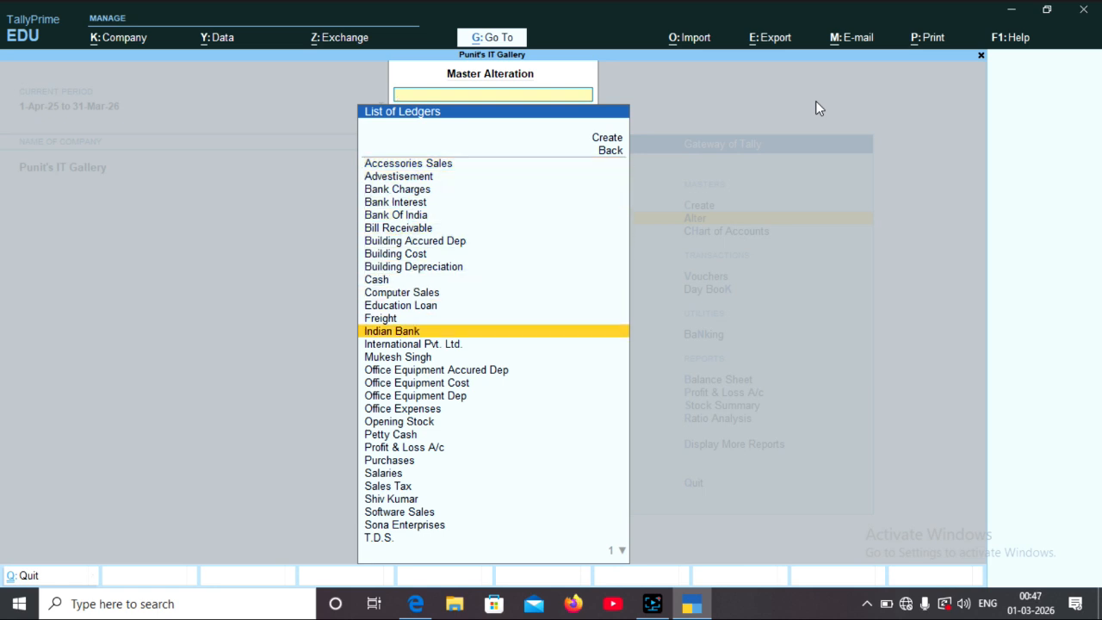
pyautogui.press('Return')
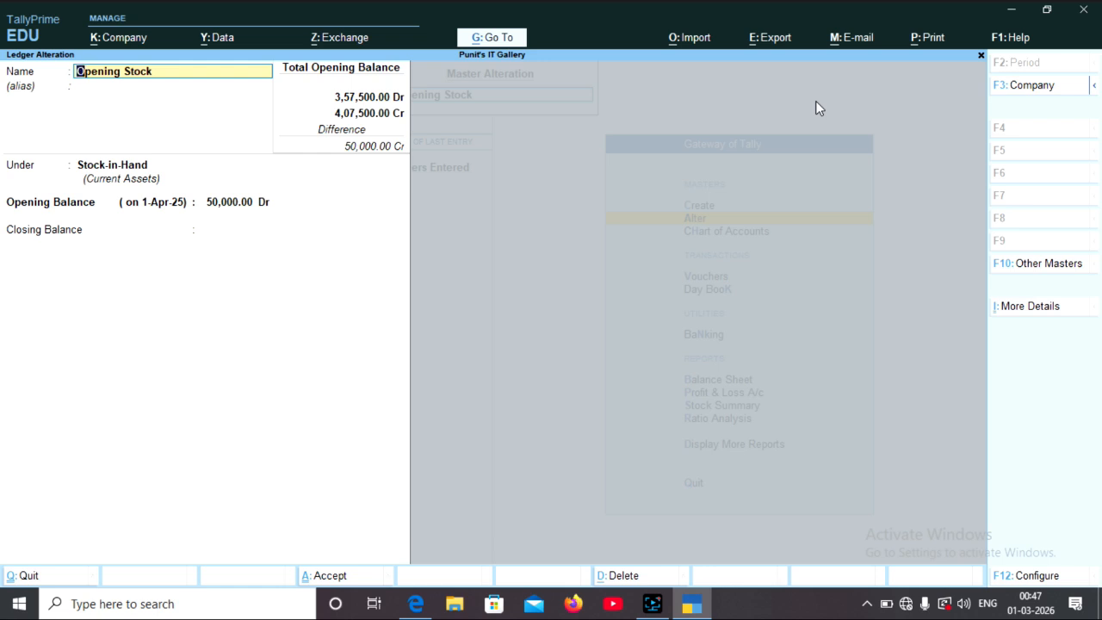
pyautogui.press('alt')
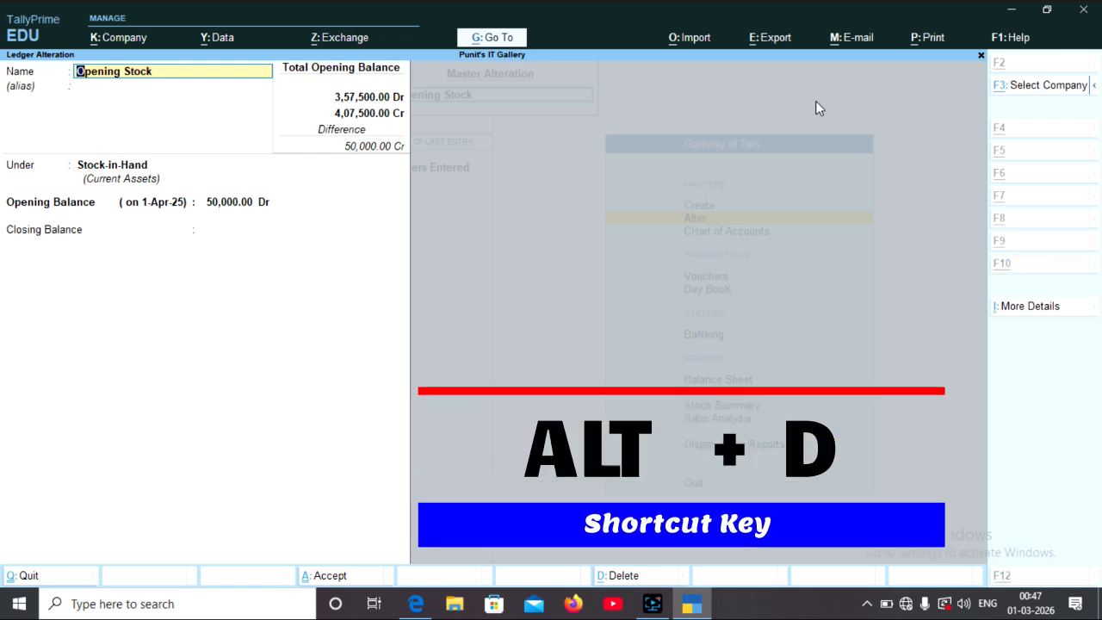
pyautogui.hotkey('alt', 'd')
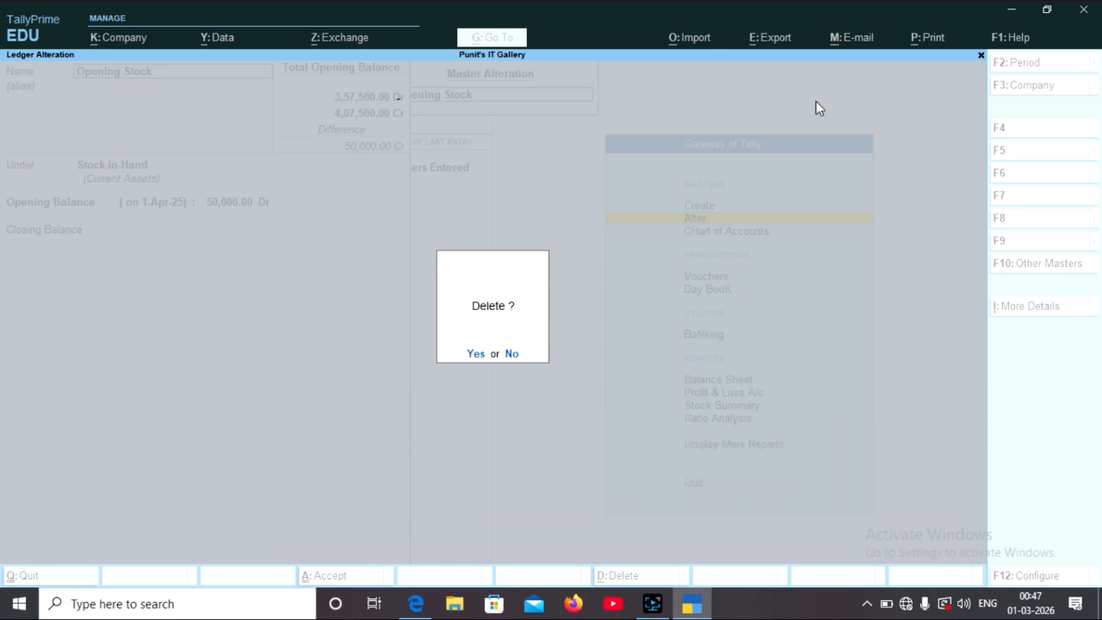
pyautogui.press('y')
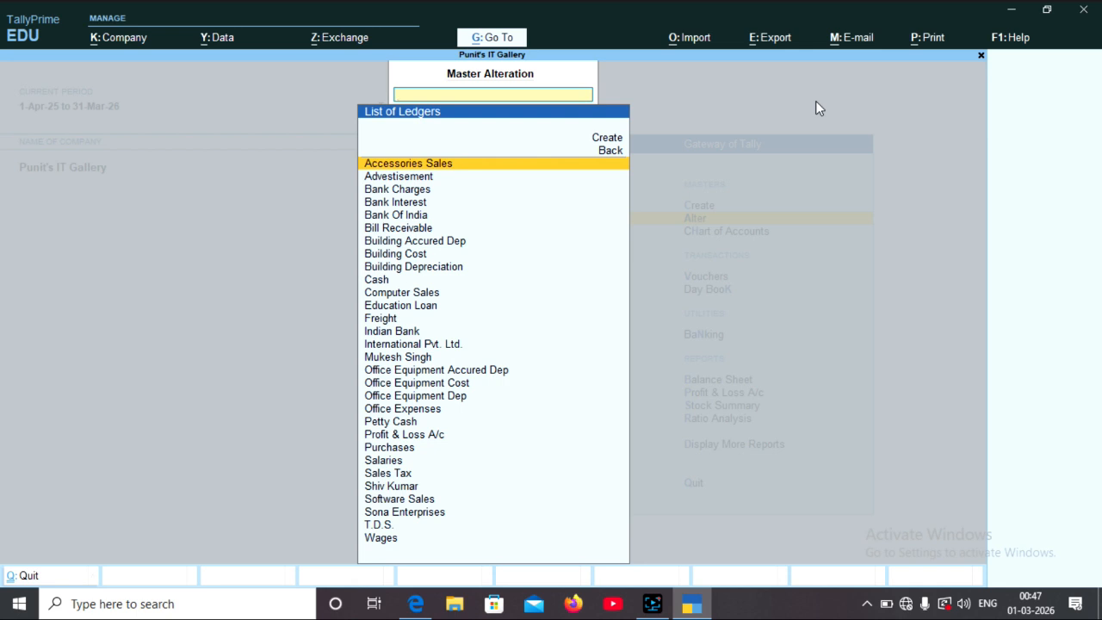
pyautogui.press('Escape')
pyautogui.press('Escape')
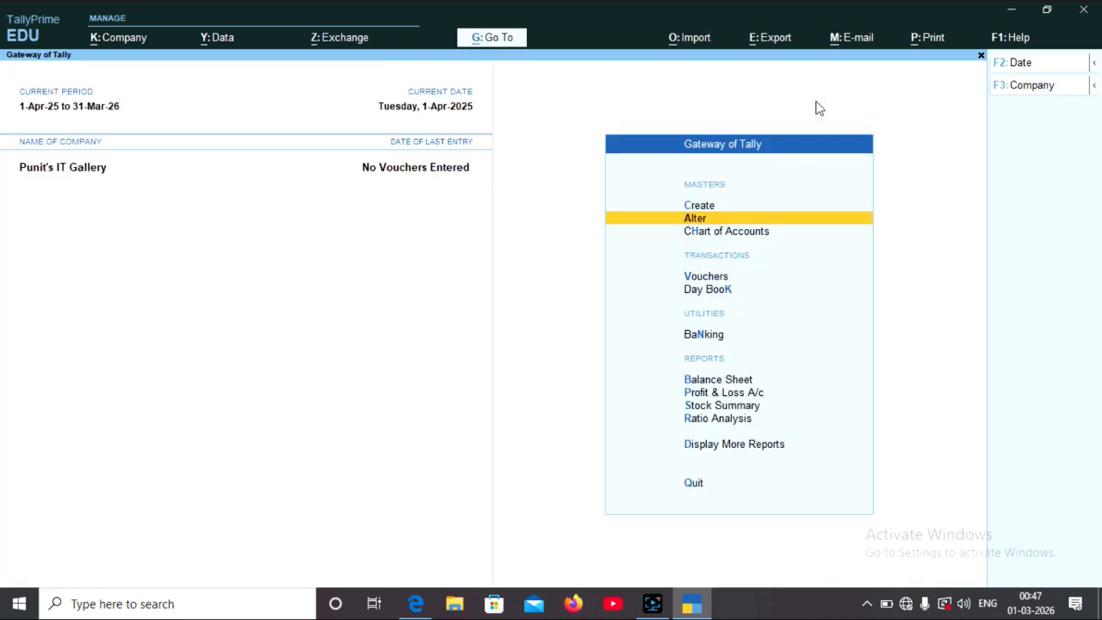
# - Start creating a new ledger named Opening Stock, leaving its alias empty
pyautogui.press('c')
pyautogui.press('Down')
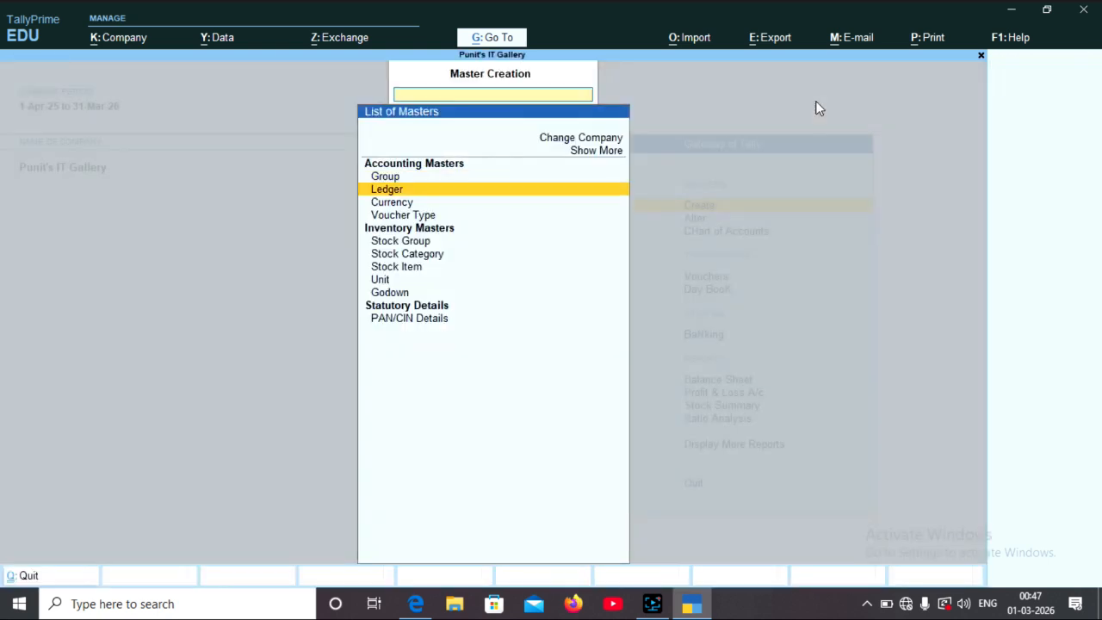
pyautogui.press('Return')
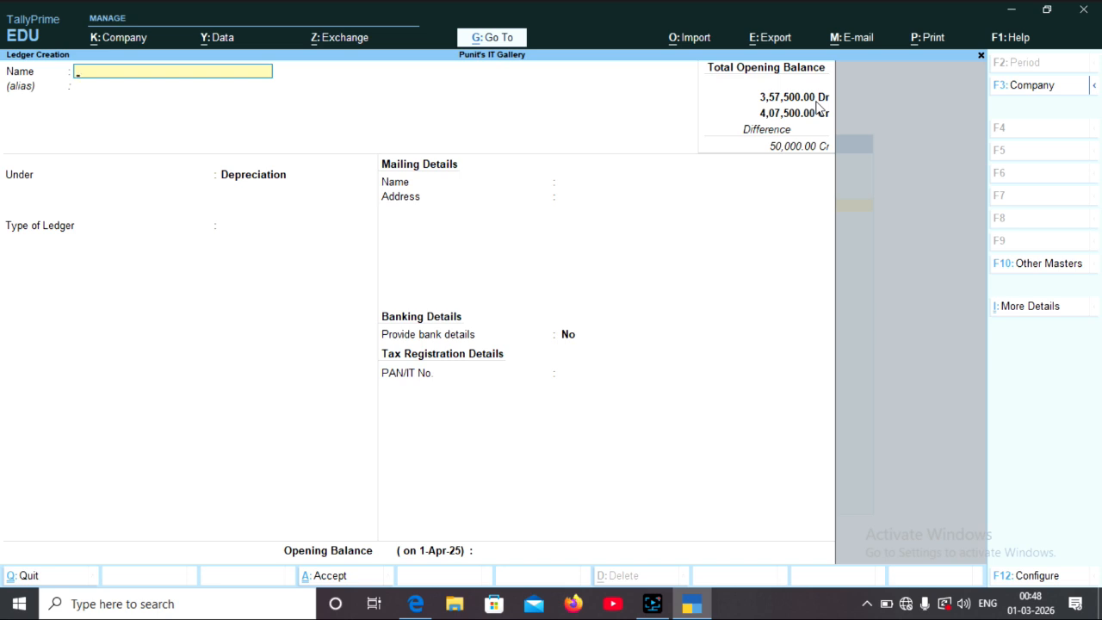
pyautogui.write('Opening Stock')
pyautogui.press('Return')
pyautogui.press('Return')
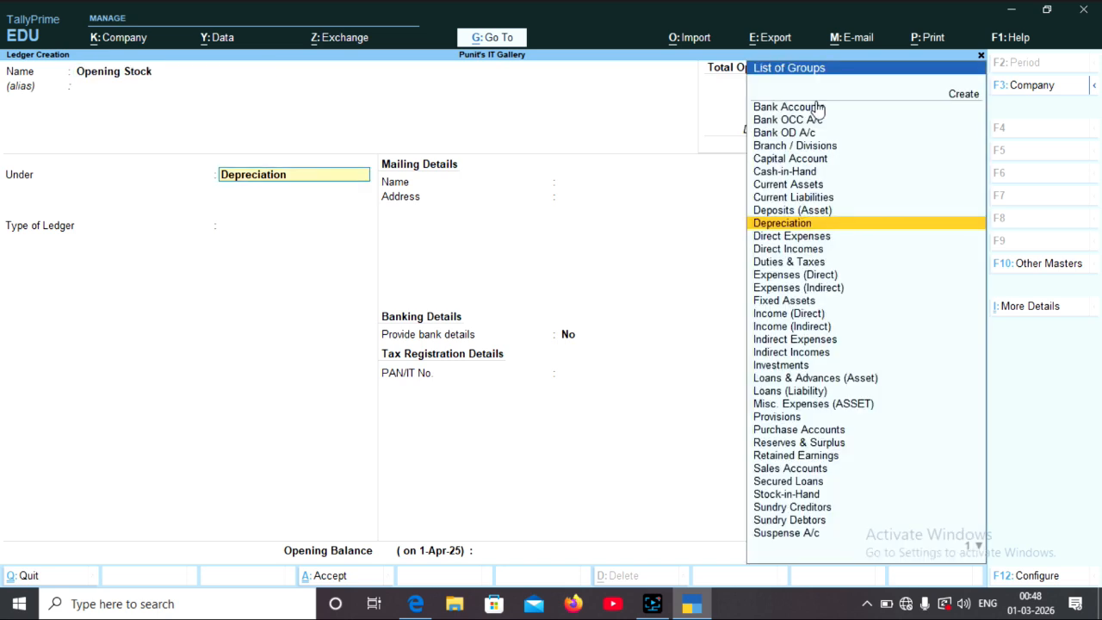
# - Place the Opening Stock ledger under the Current Assets group and keep its default mailing details with Maharashtra as the state
pyautogui.write('Cur')
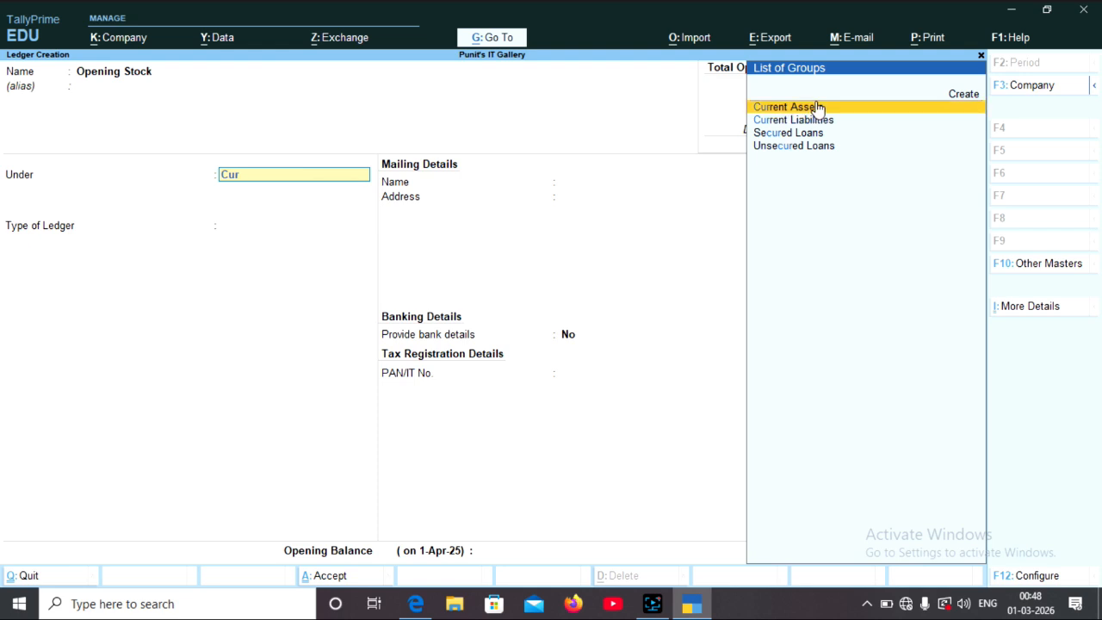
pyautogui.click(818, 106)
pyautogui.press('Return')
pyautogui.press('Return')
pyautogui.press('Return')
pyautogui.press('Return')
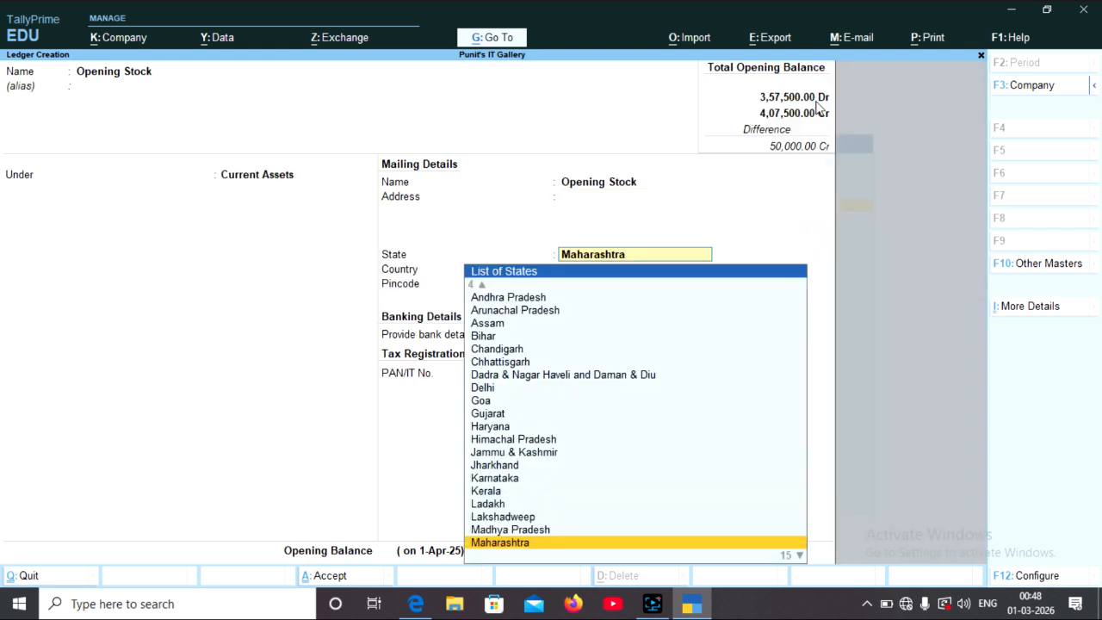
pyautogui.press('Return')
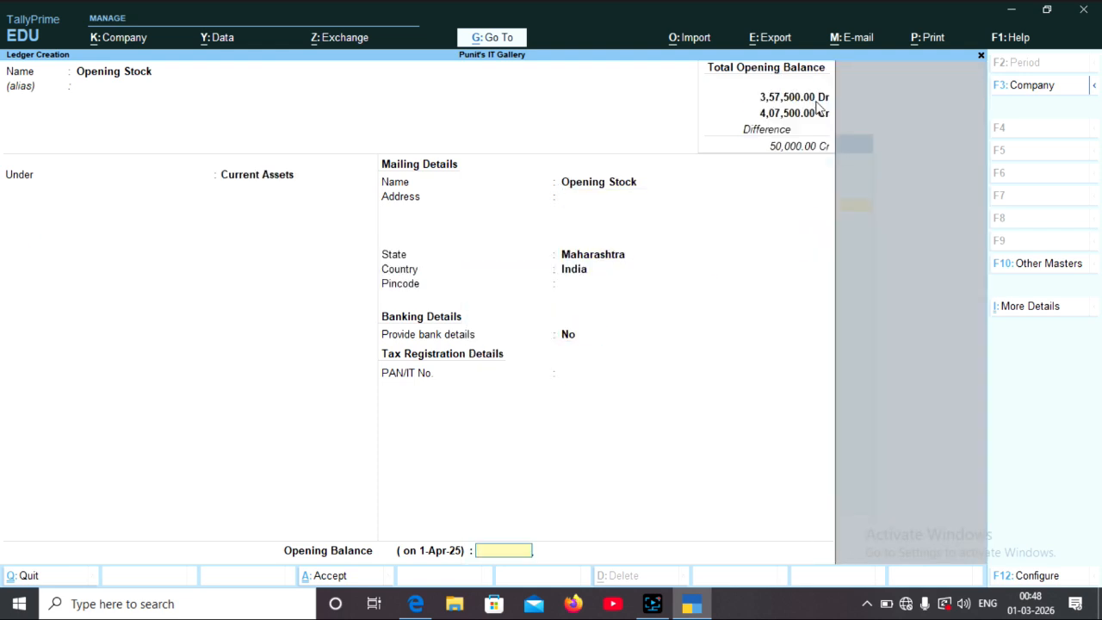
# - Set the Opening Stock ledger's opening balance to 50,000 Dr and save it
pyautogui.write('50000')
pyautogui.press('Return')
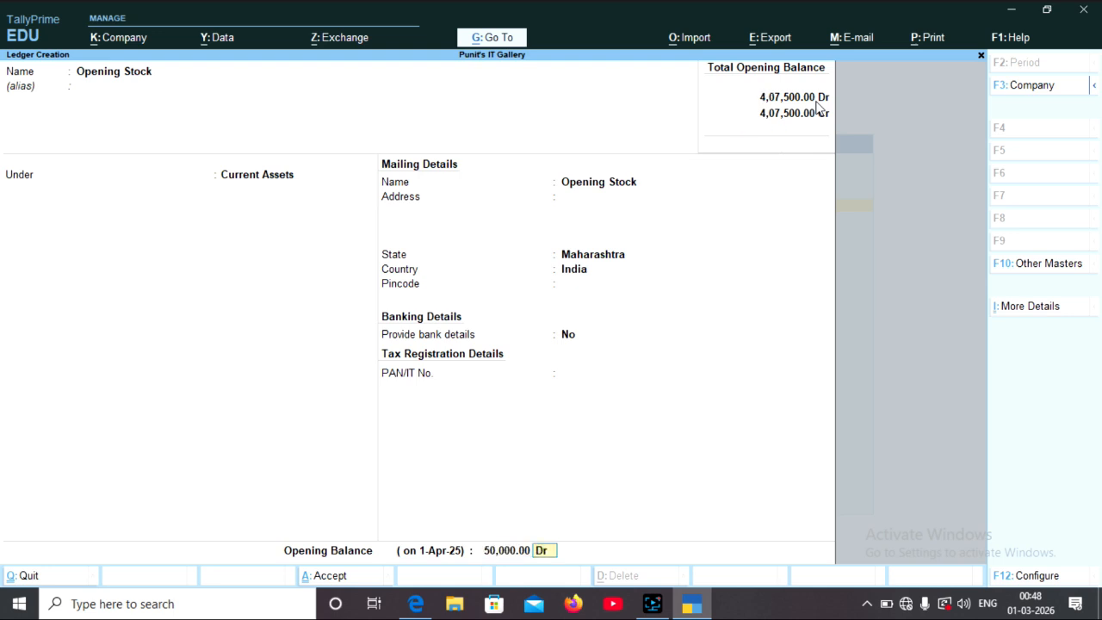
pyautogui.press('Return')
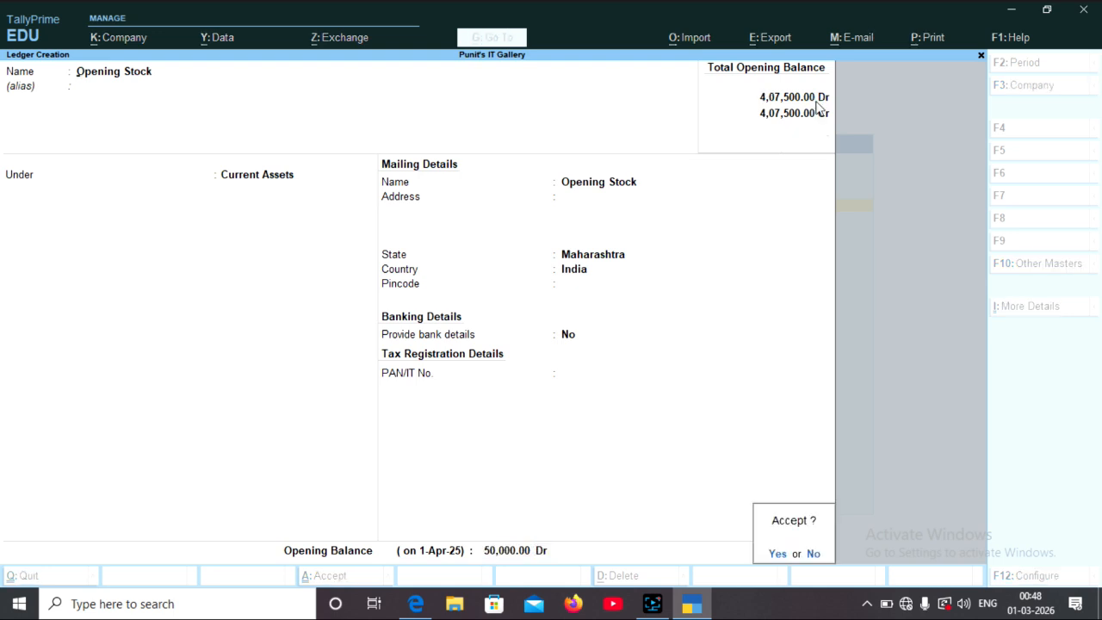
pyautogui.press('Return')
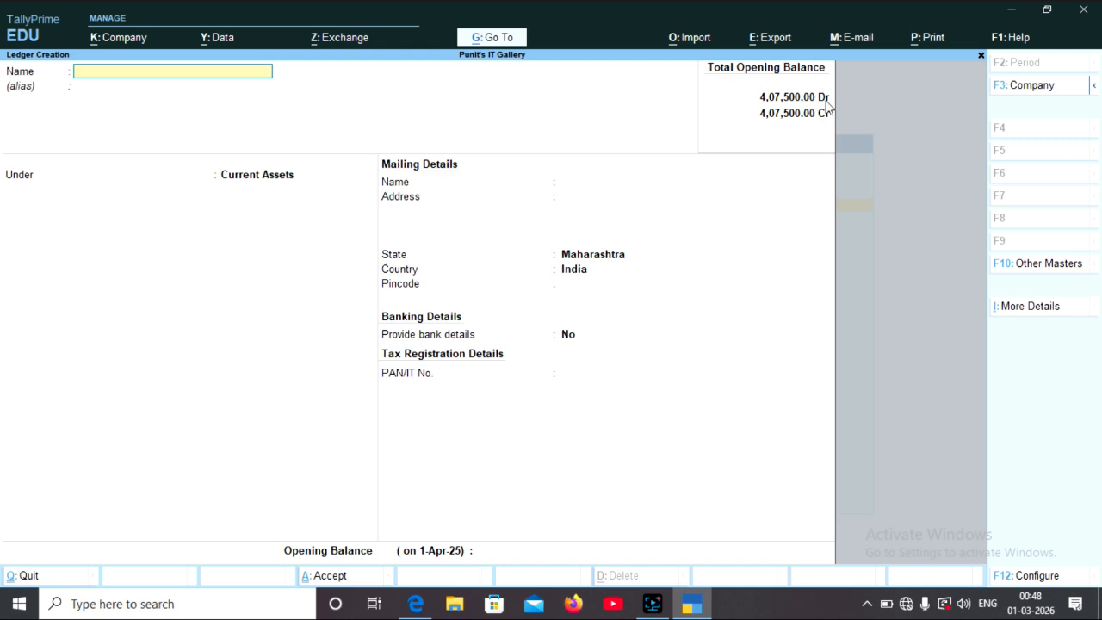